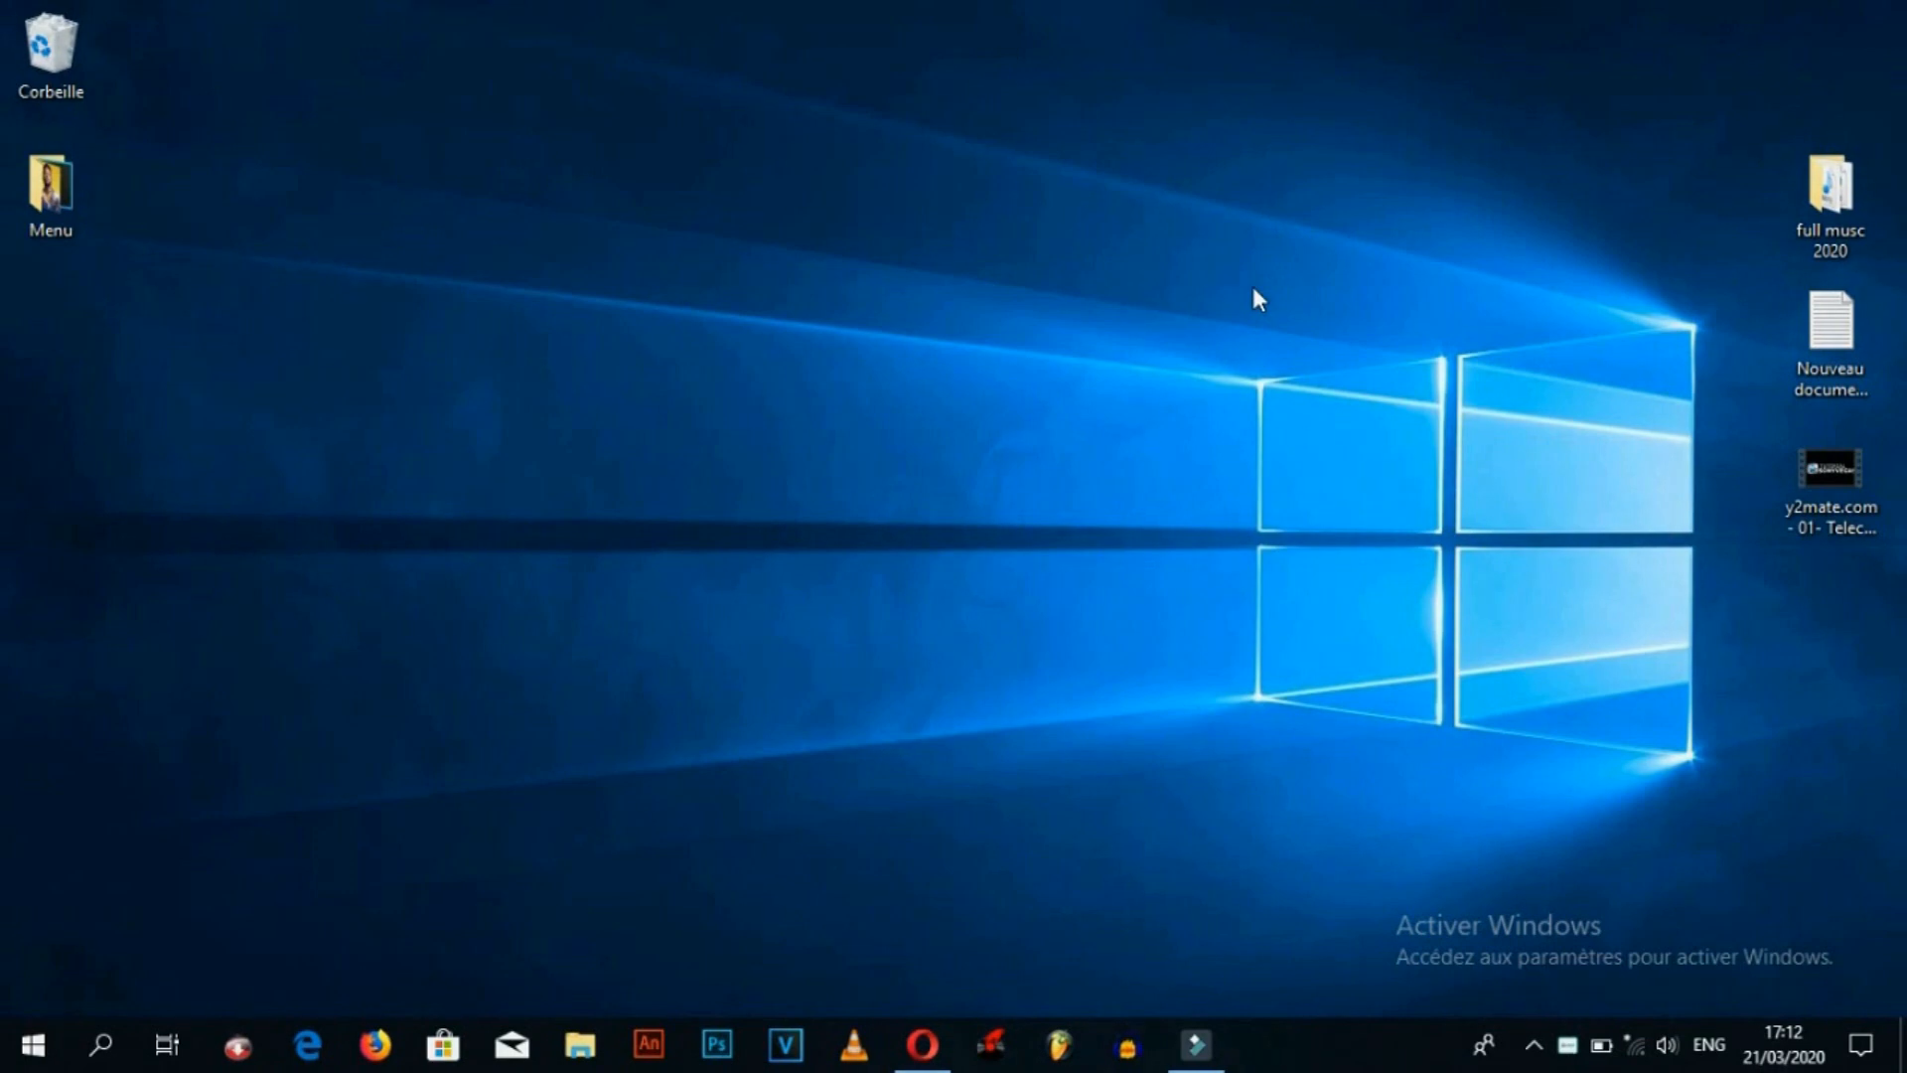
- Switch to VEGAS Pro, view the trimmer (Découpage), and return to the video preview
{"action": "left_click", "coordinate": [781, 1045]}
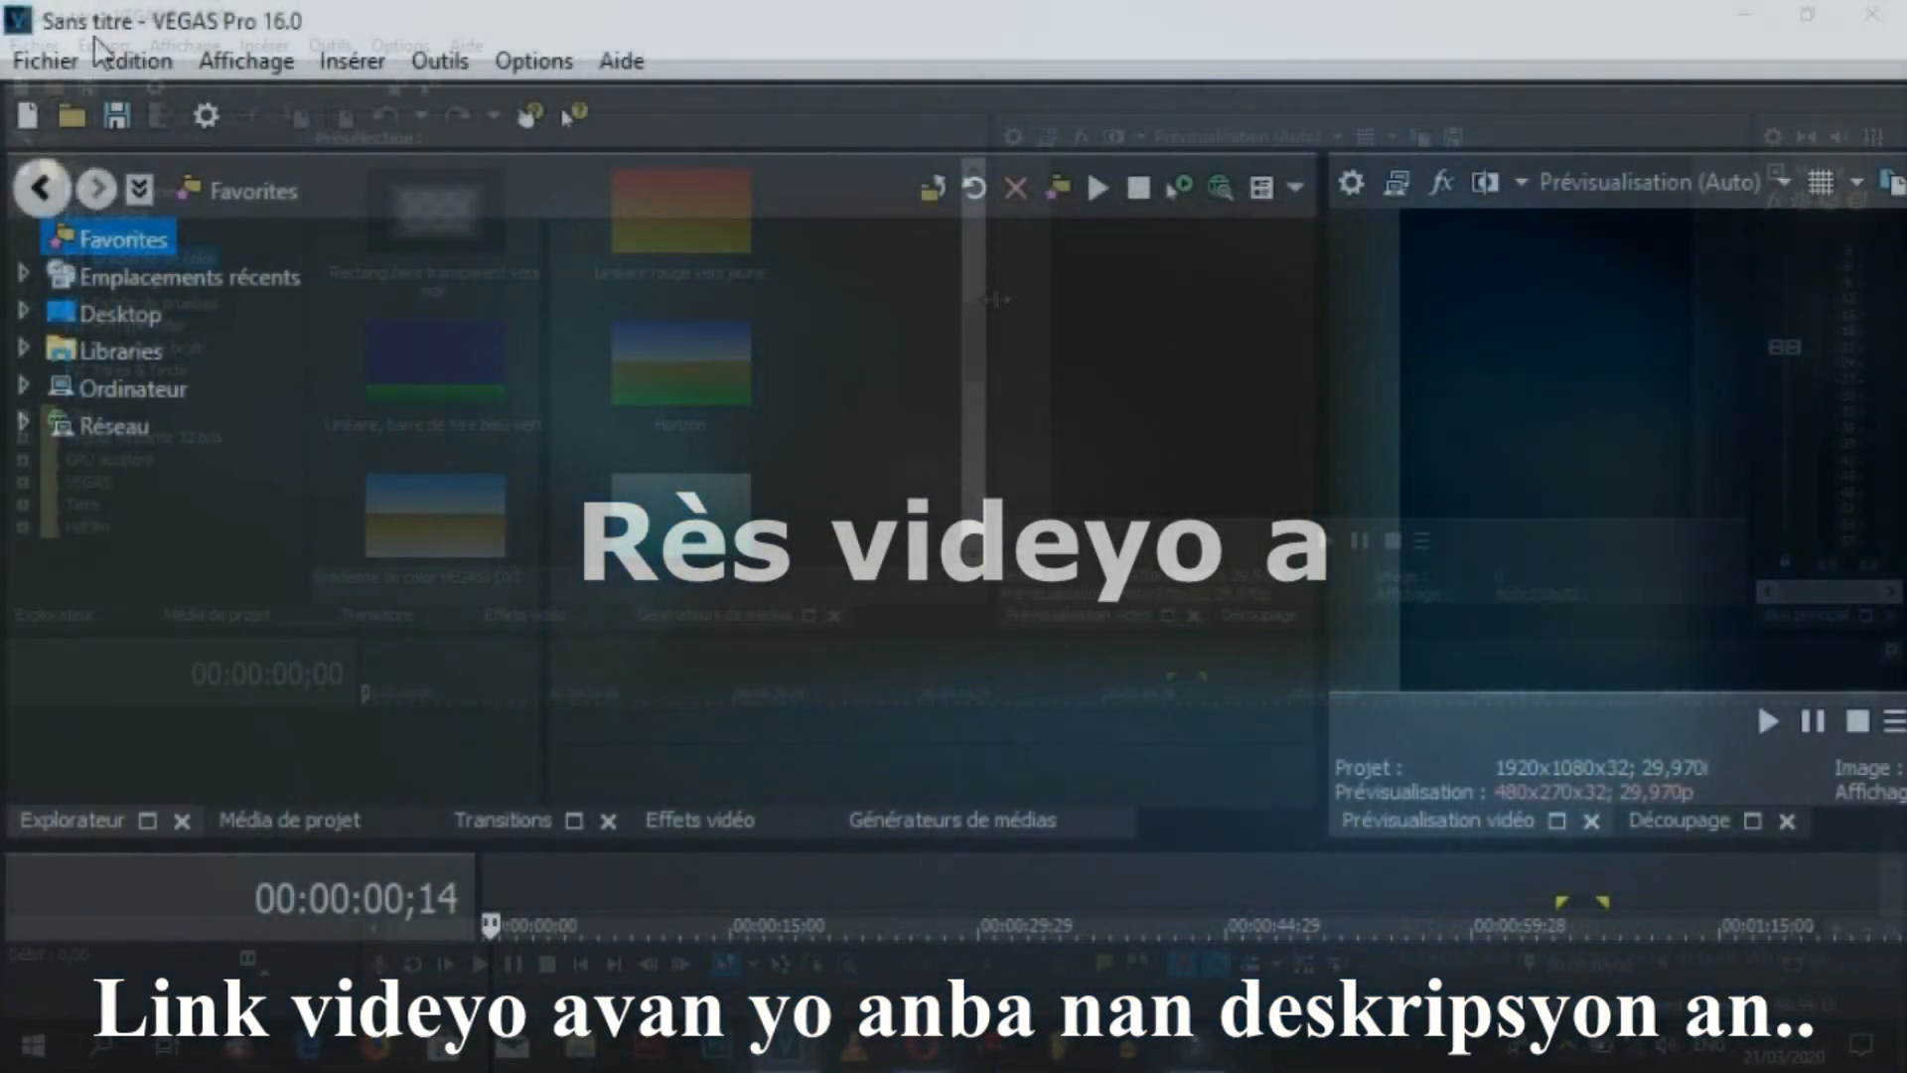
{"action": "left_click", "coordinate": [239, 61]}
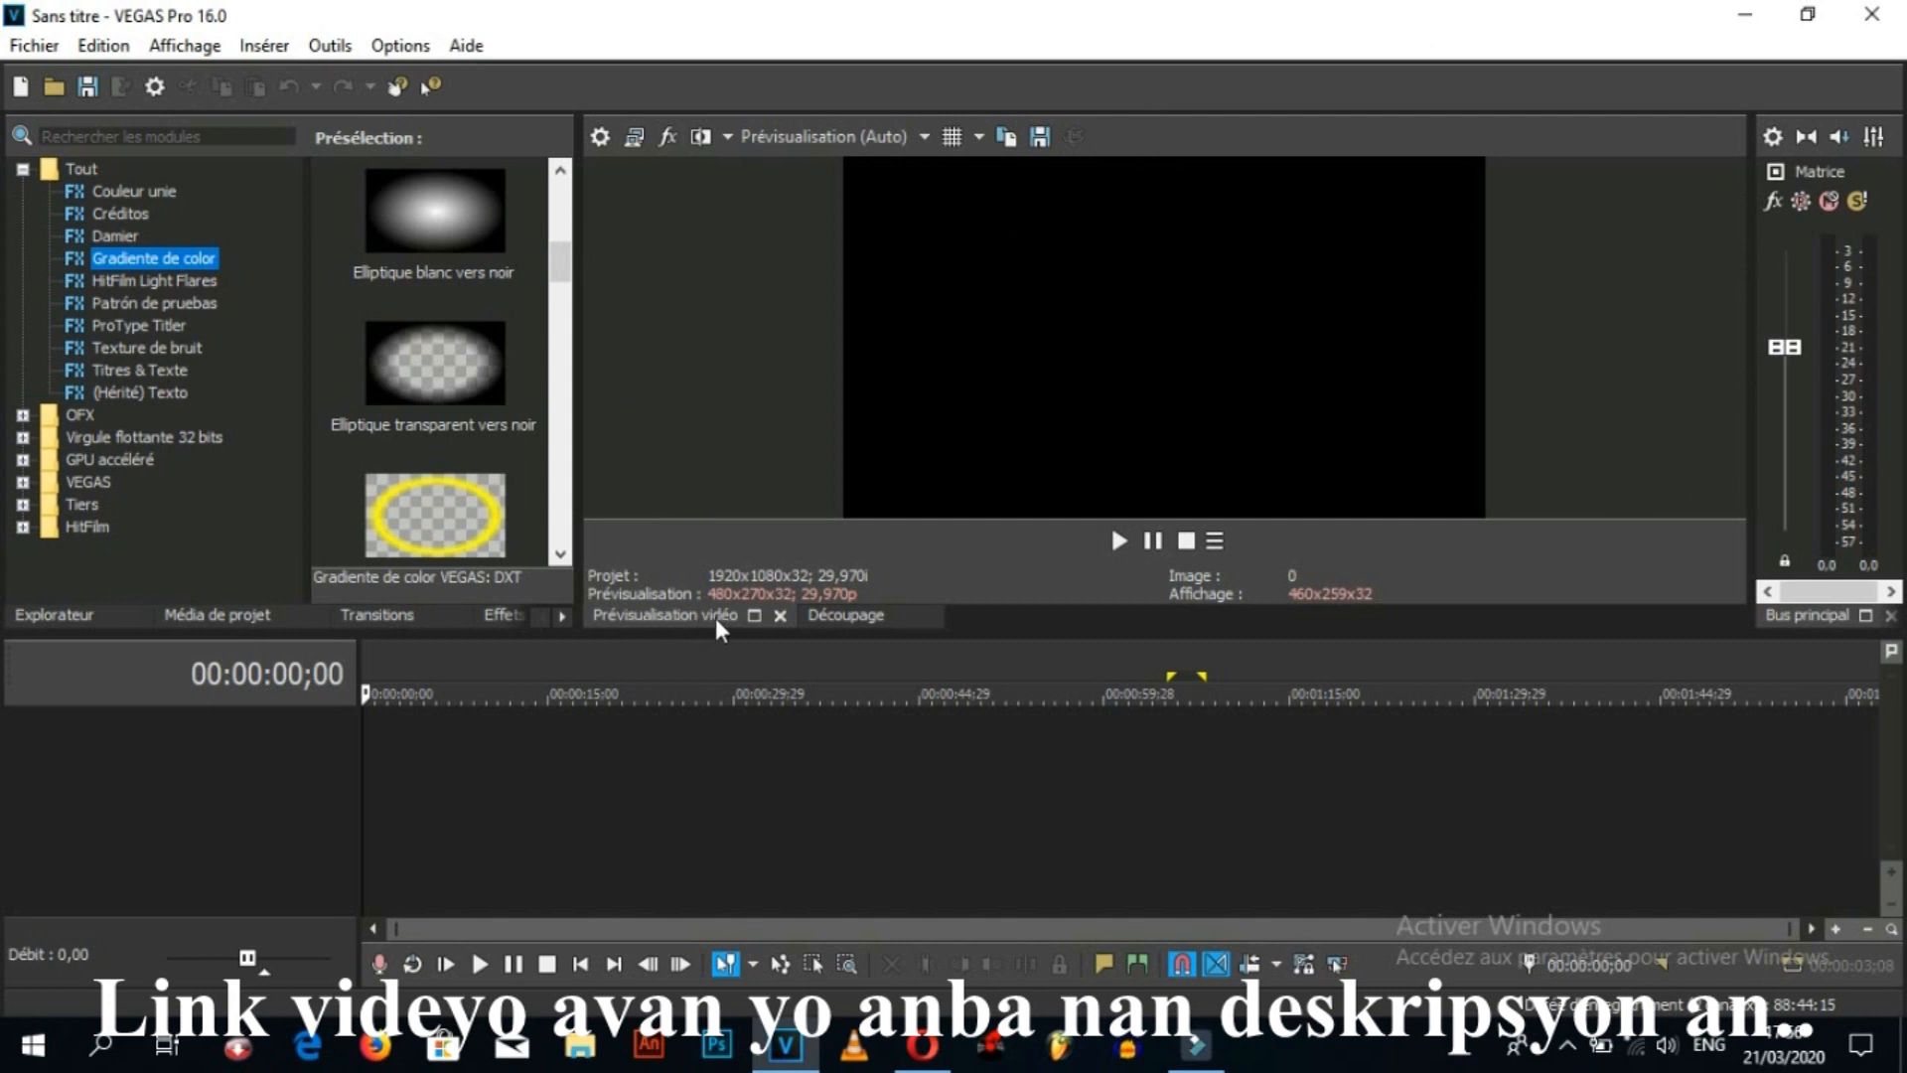
{"action": "left_click", "coordinate": [651, 624]}
{"action": "left_click", "coordinate": [652, 620]}
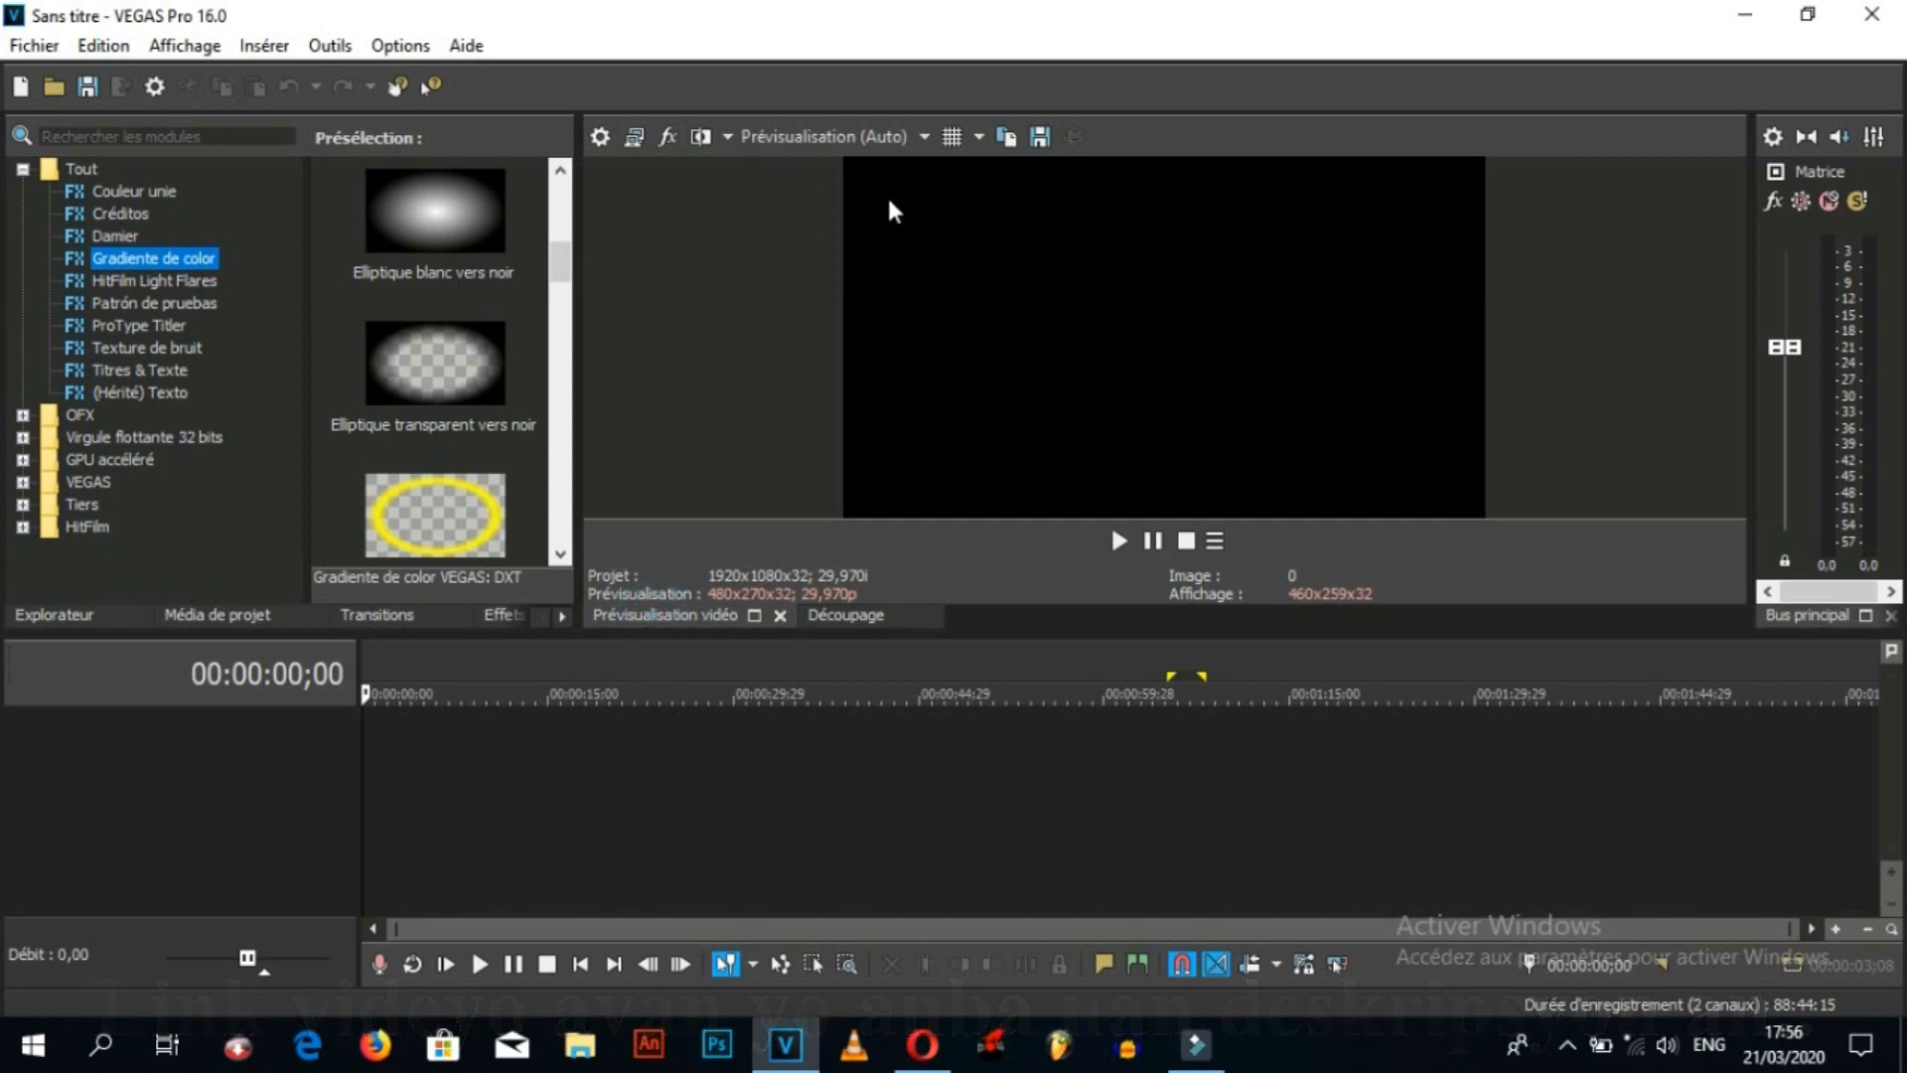
{"action": "left_click", "coordinate": [850, 624]}
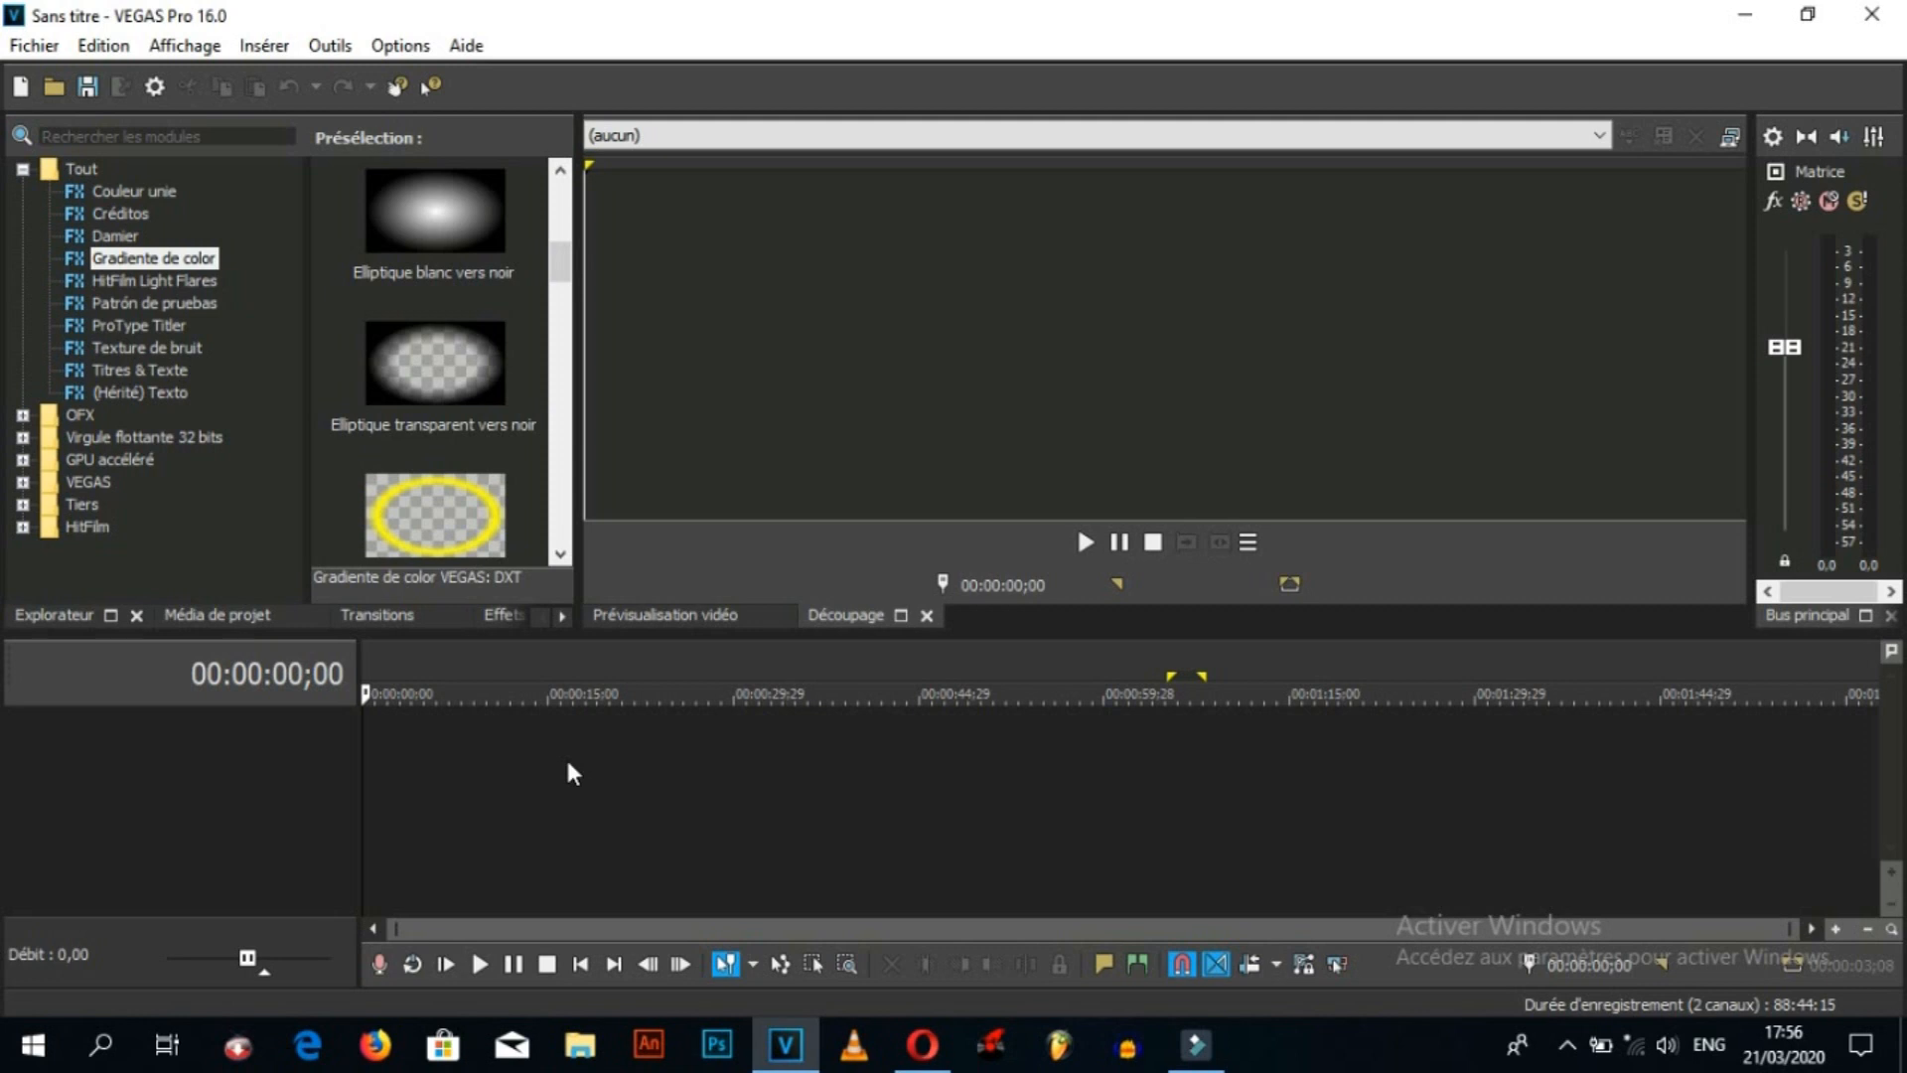
{"action": "left_click", "coordinate": [662, 615]}
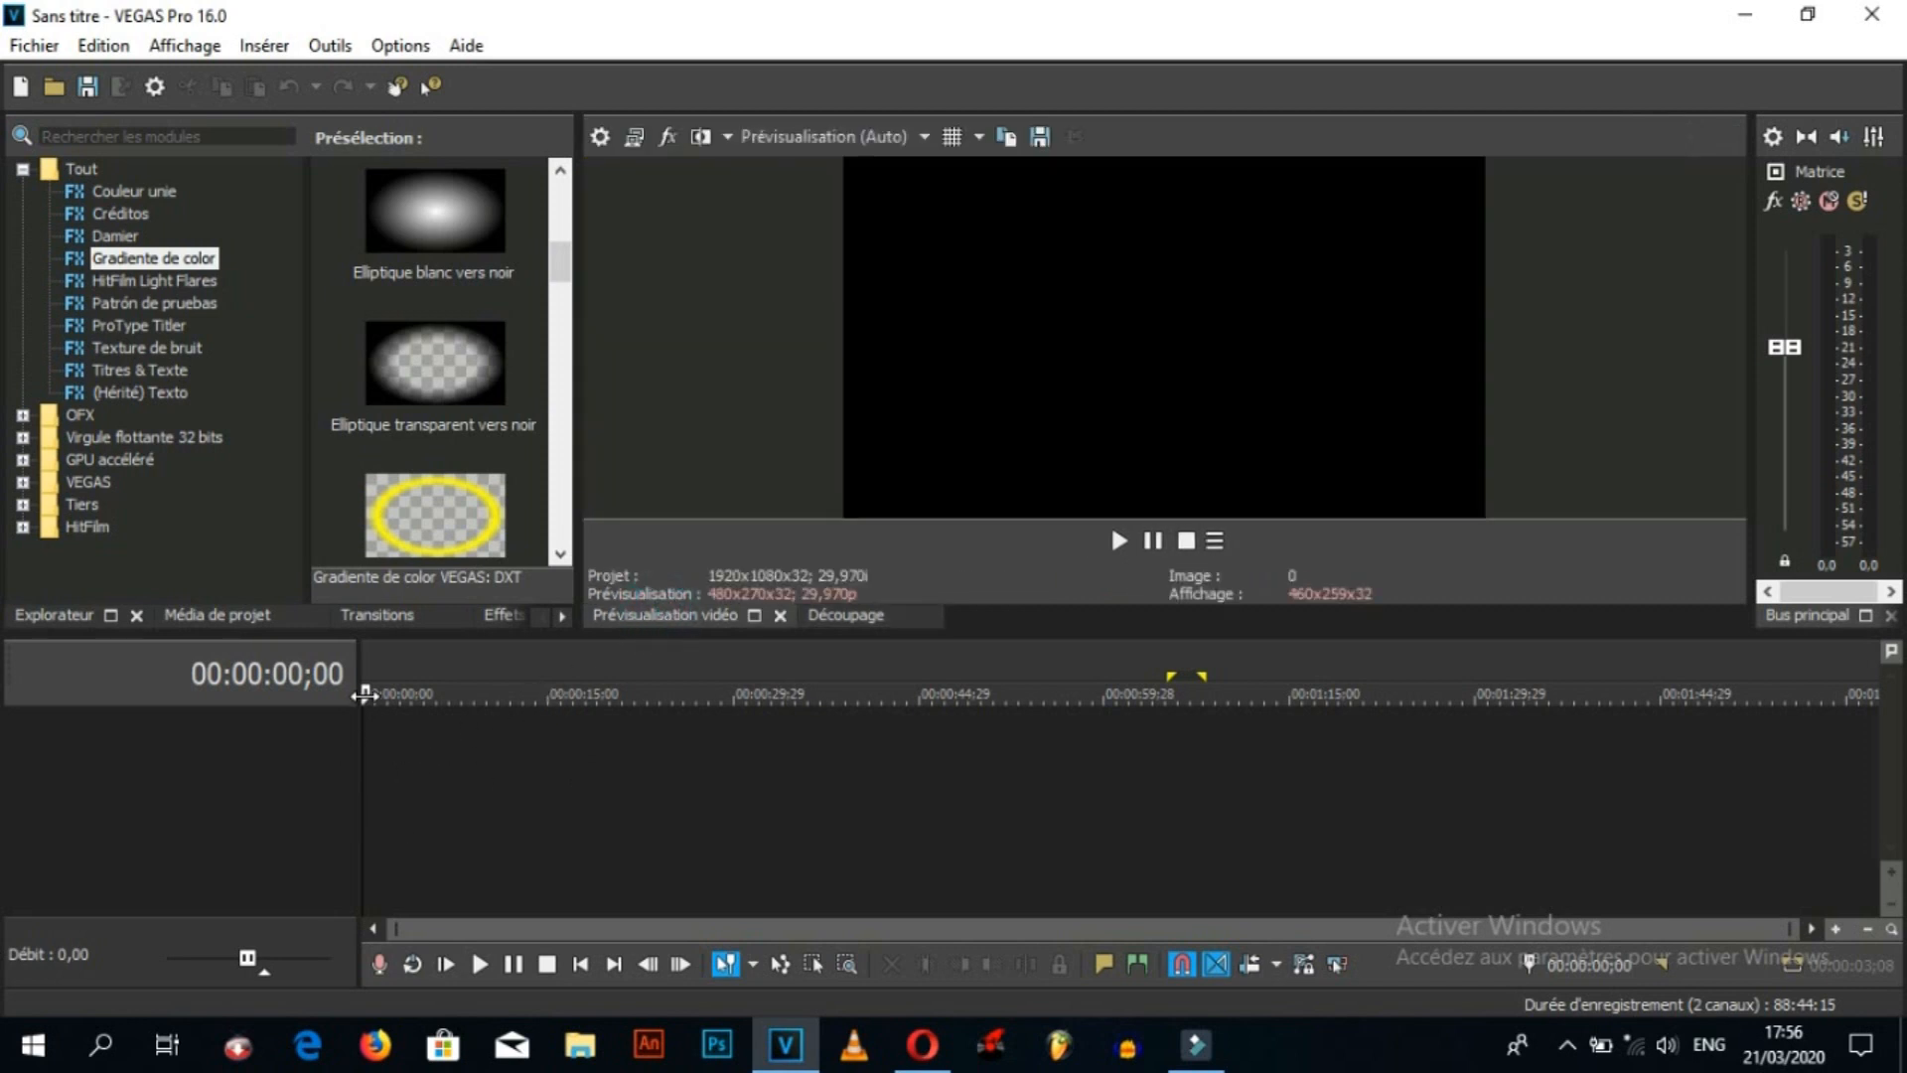
{"action": "key", "text": "space"}
{"action": "left_click", "coordinate": [366, 692]}
{"action": "key", "text": "space"}
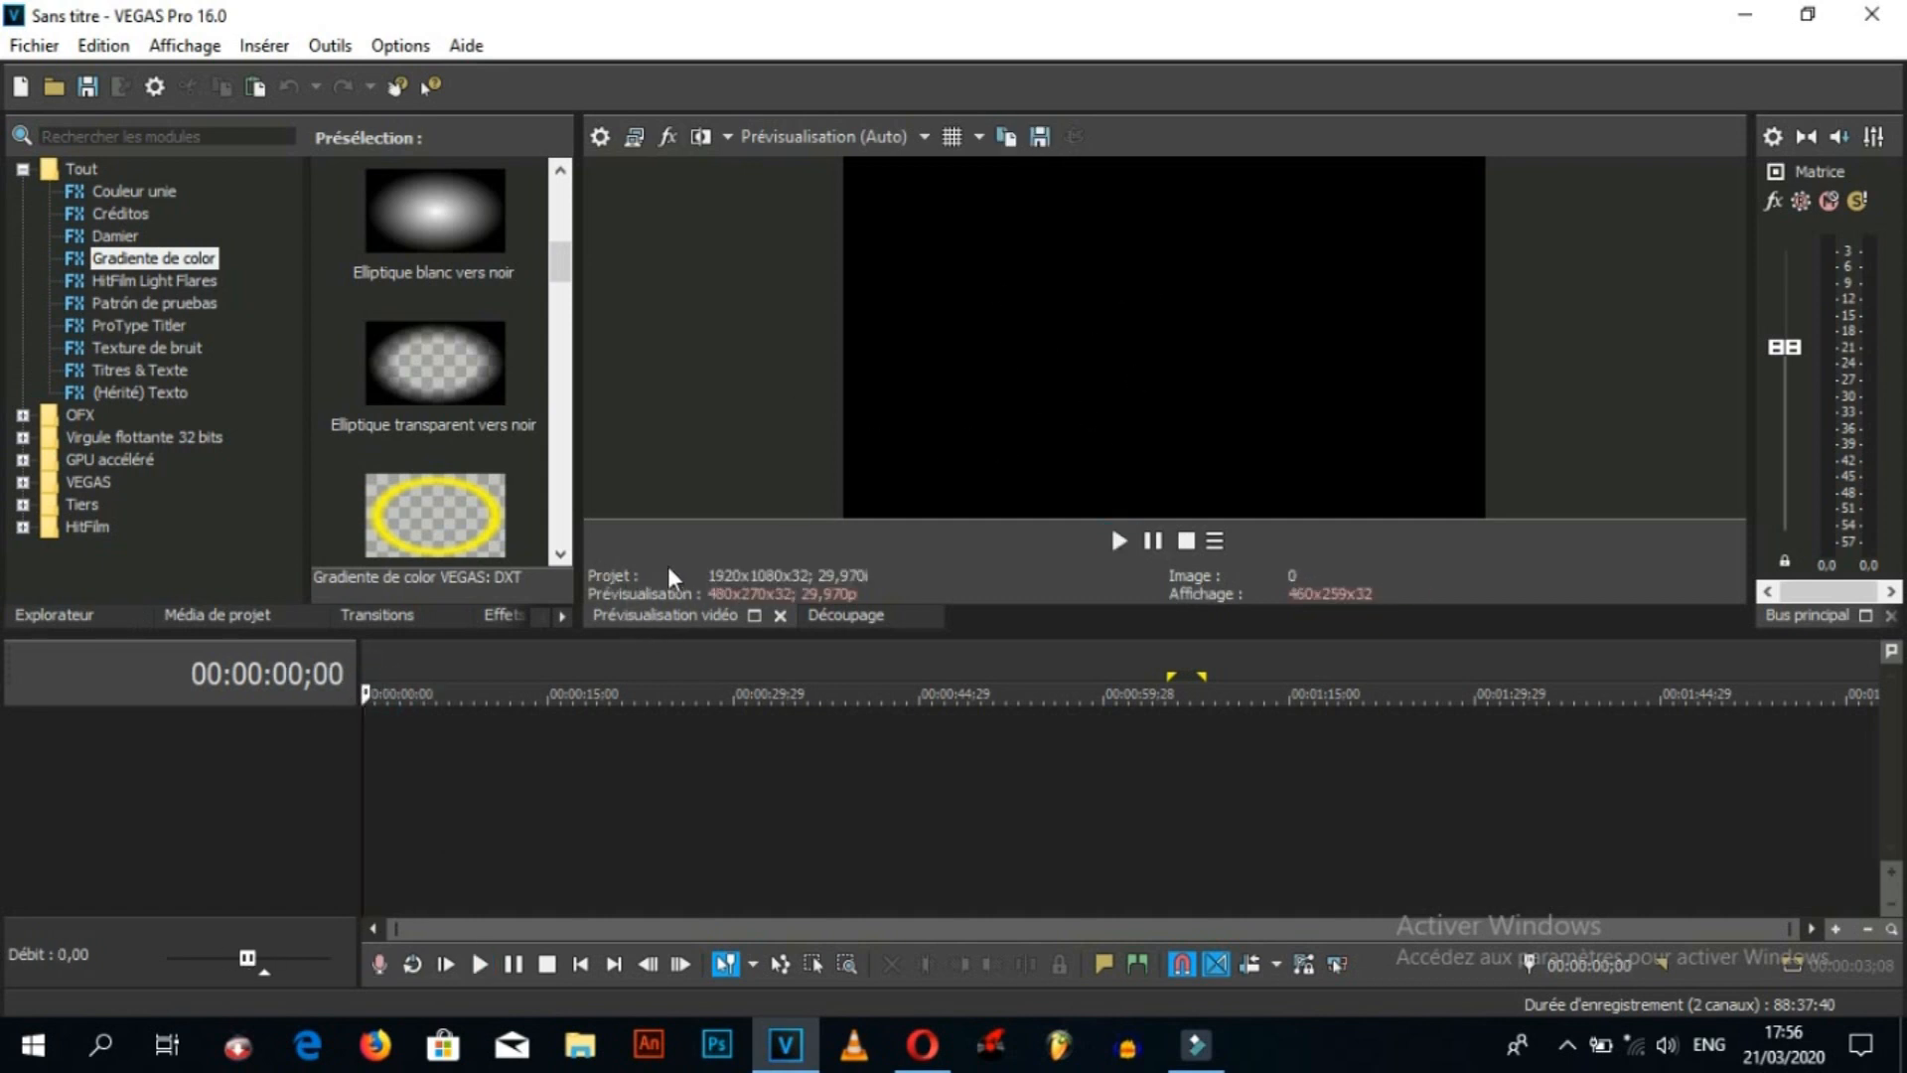
- Review the video and audio settings in the project properties, leaving them as they are
{"action": "left_click", "coordinate": [600, 137]}
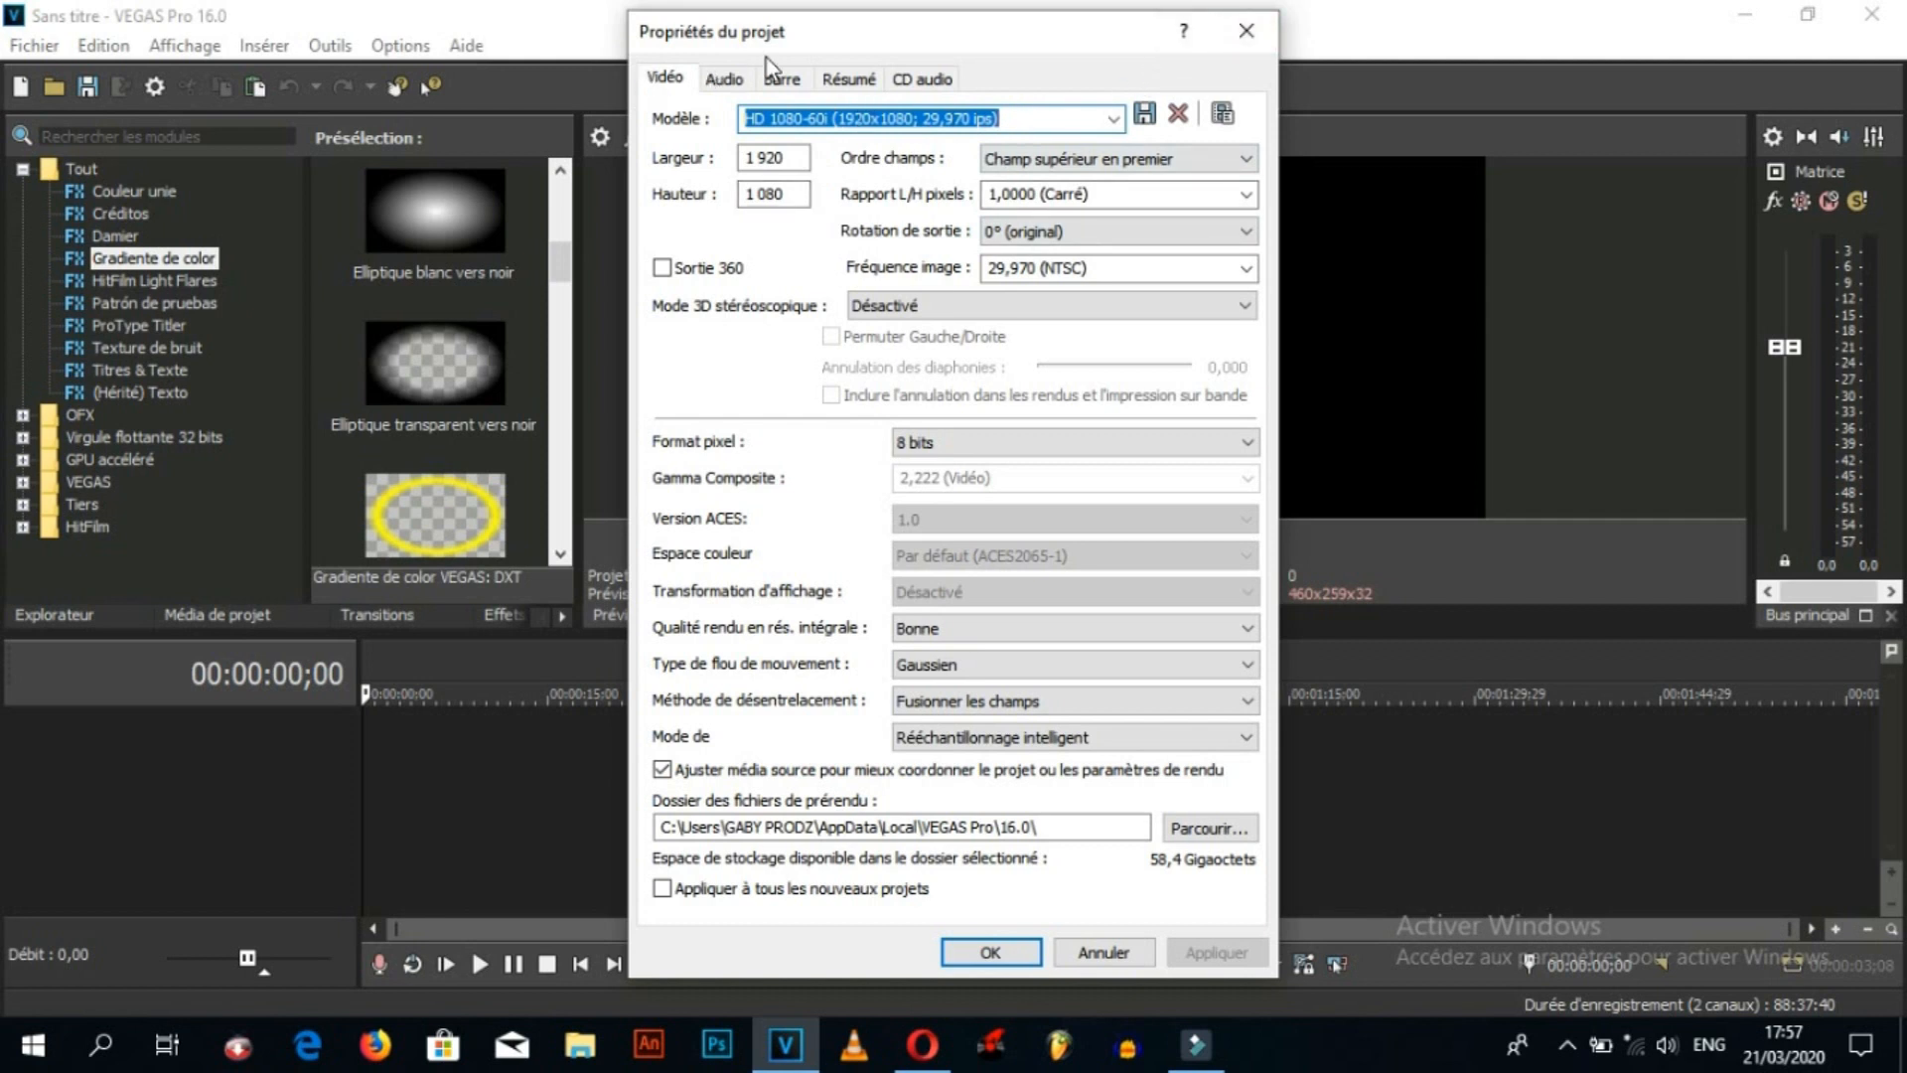
{"action": "left_click", "coordinate": [1242, 37]}
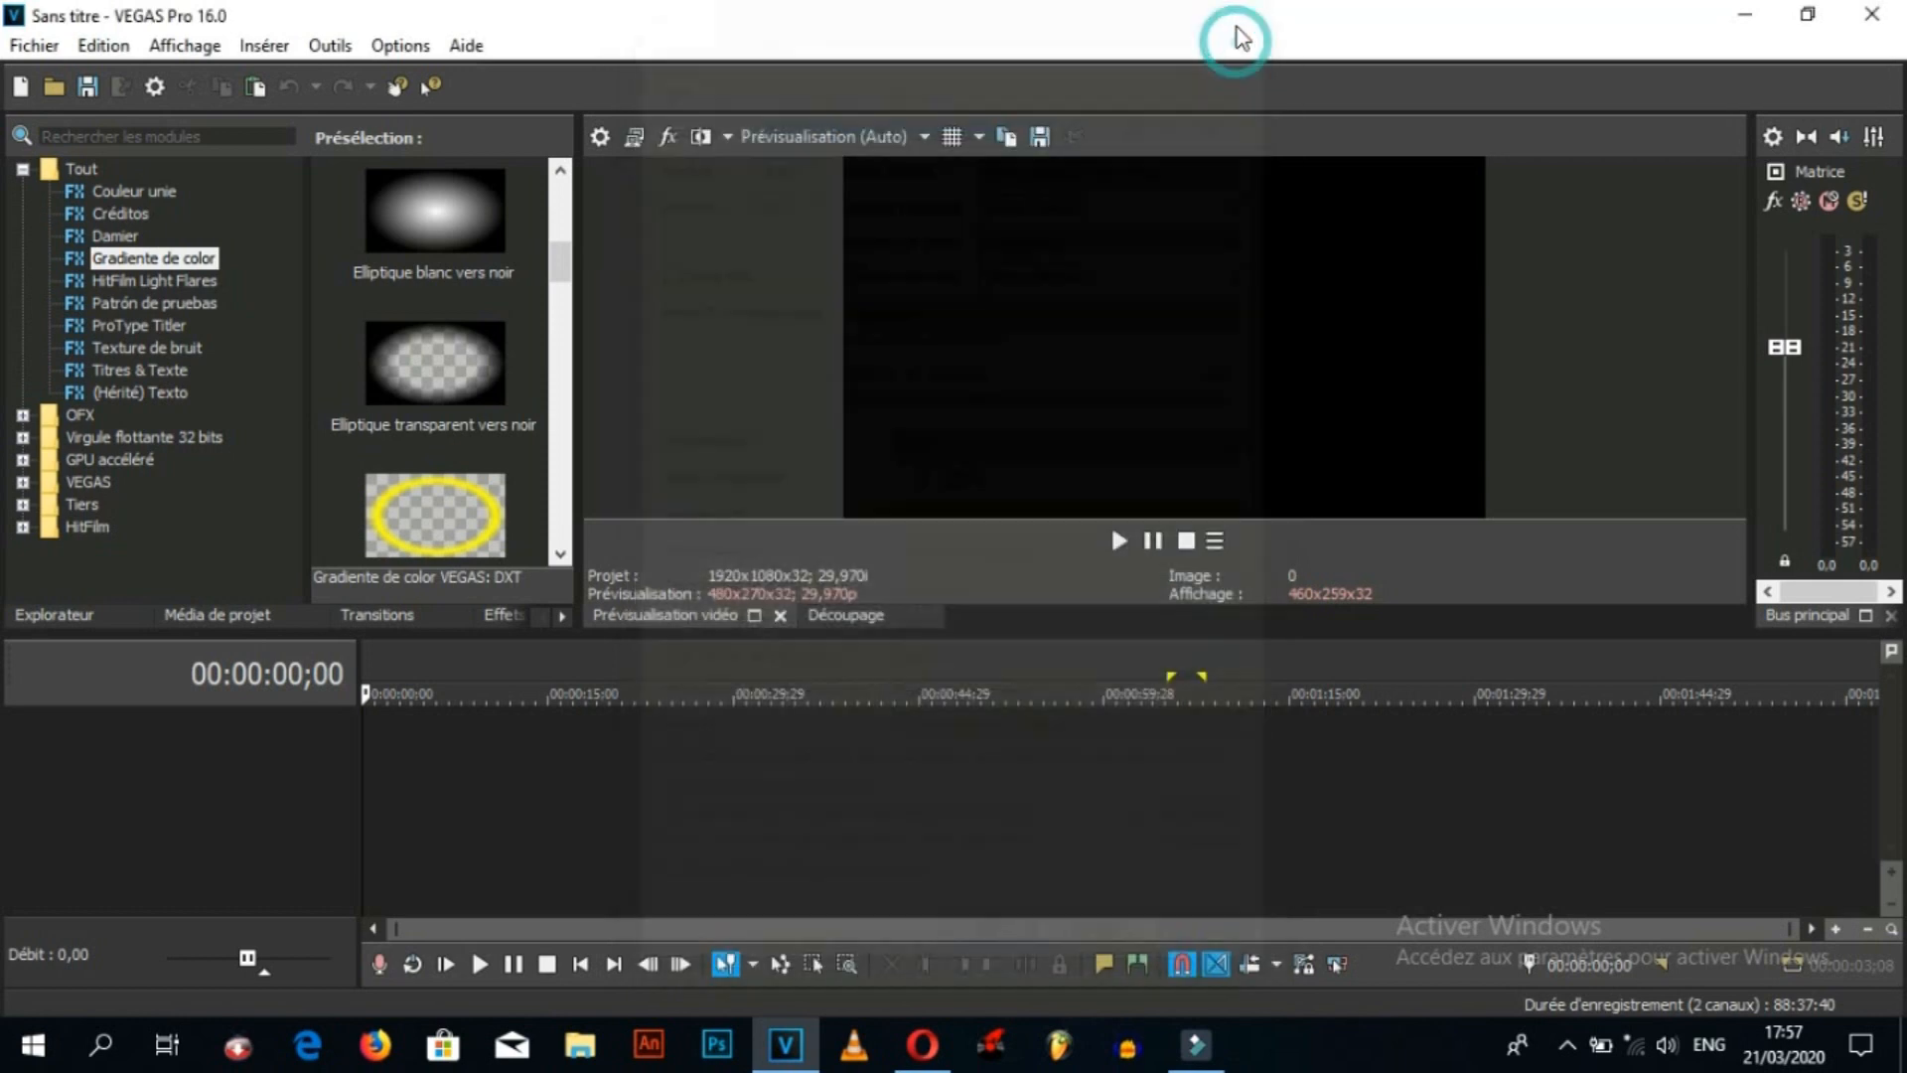
{"action": "left_click", "coordinate": [1778, 136]}
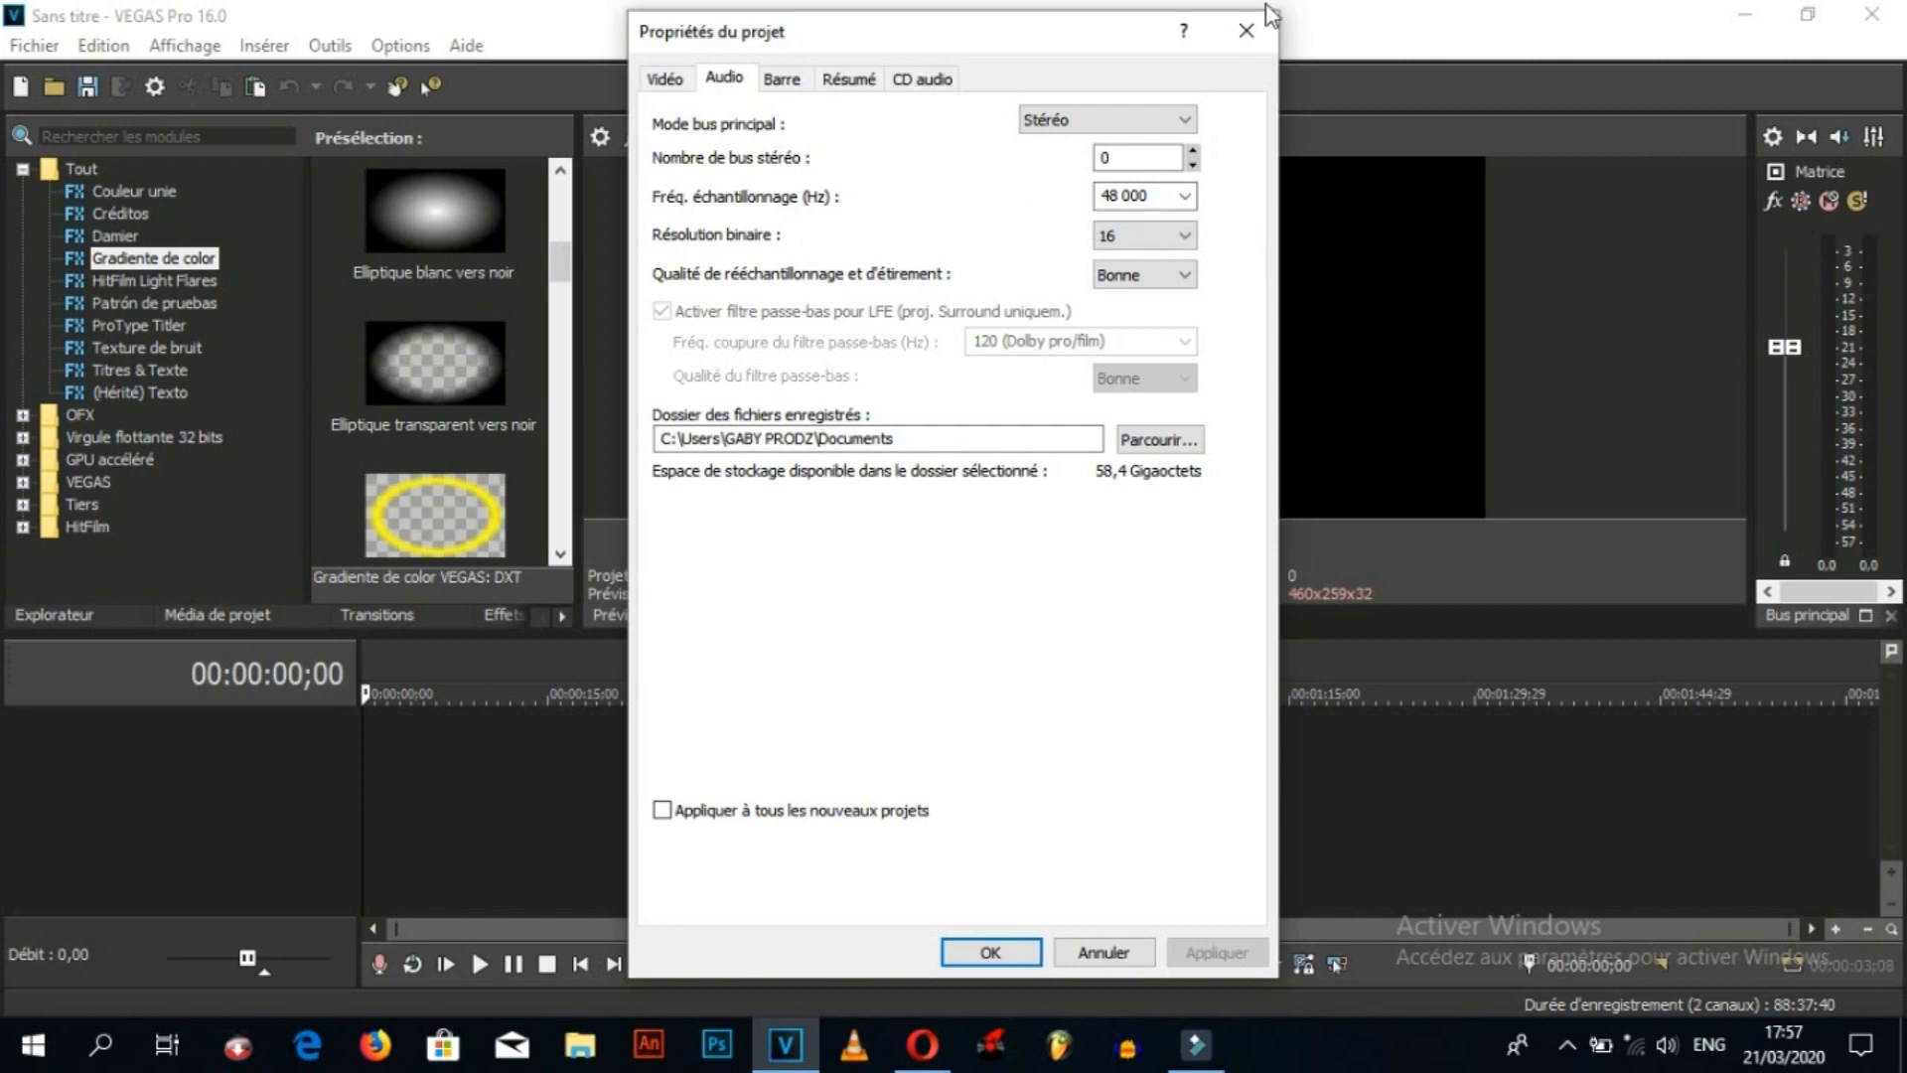
{"action": "left_click", "coordinate": [1257, 36]}
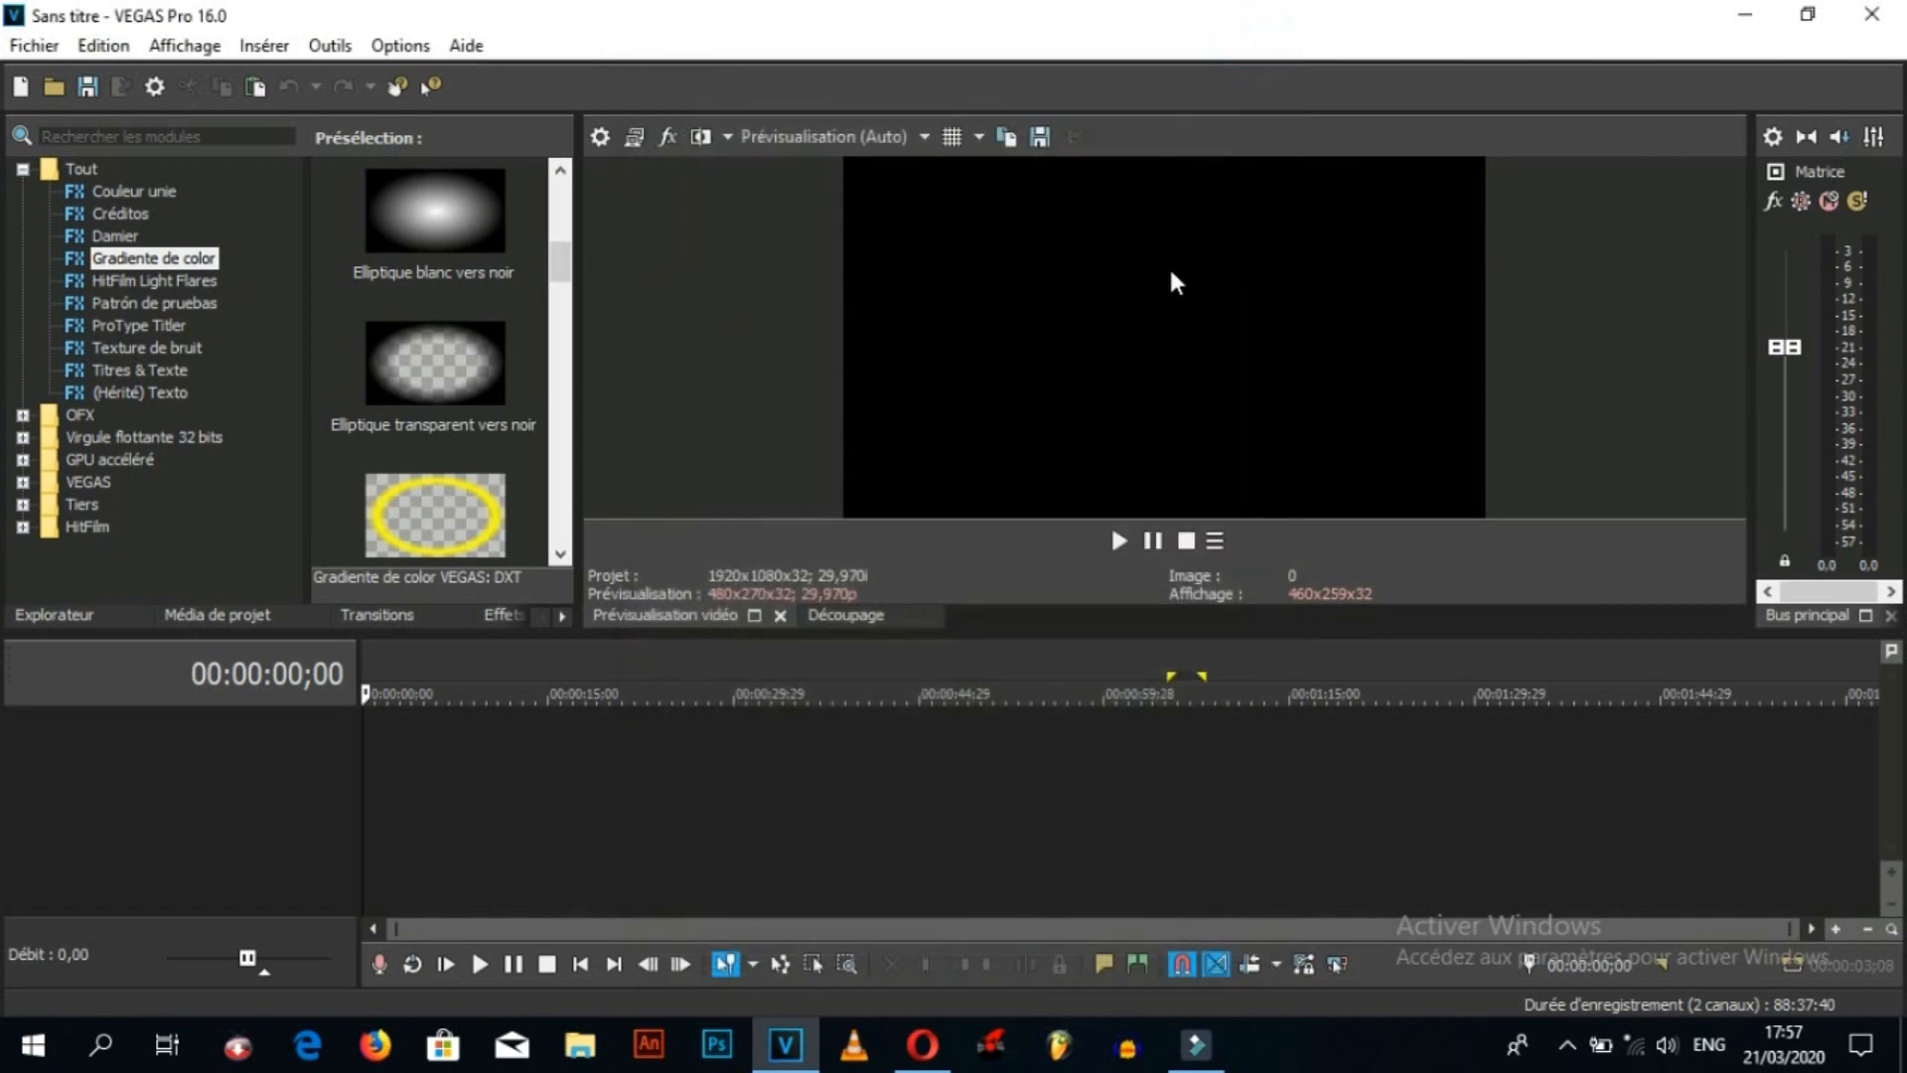
{"action": "left_click", "coordinate": [601, 137]}
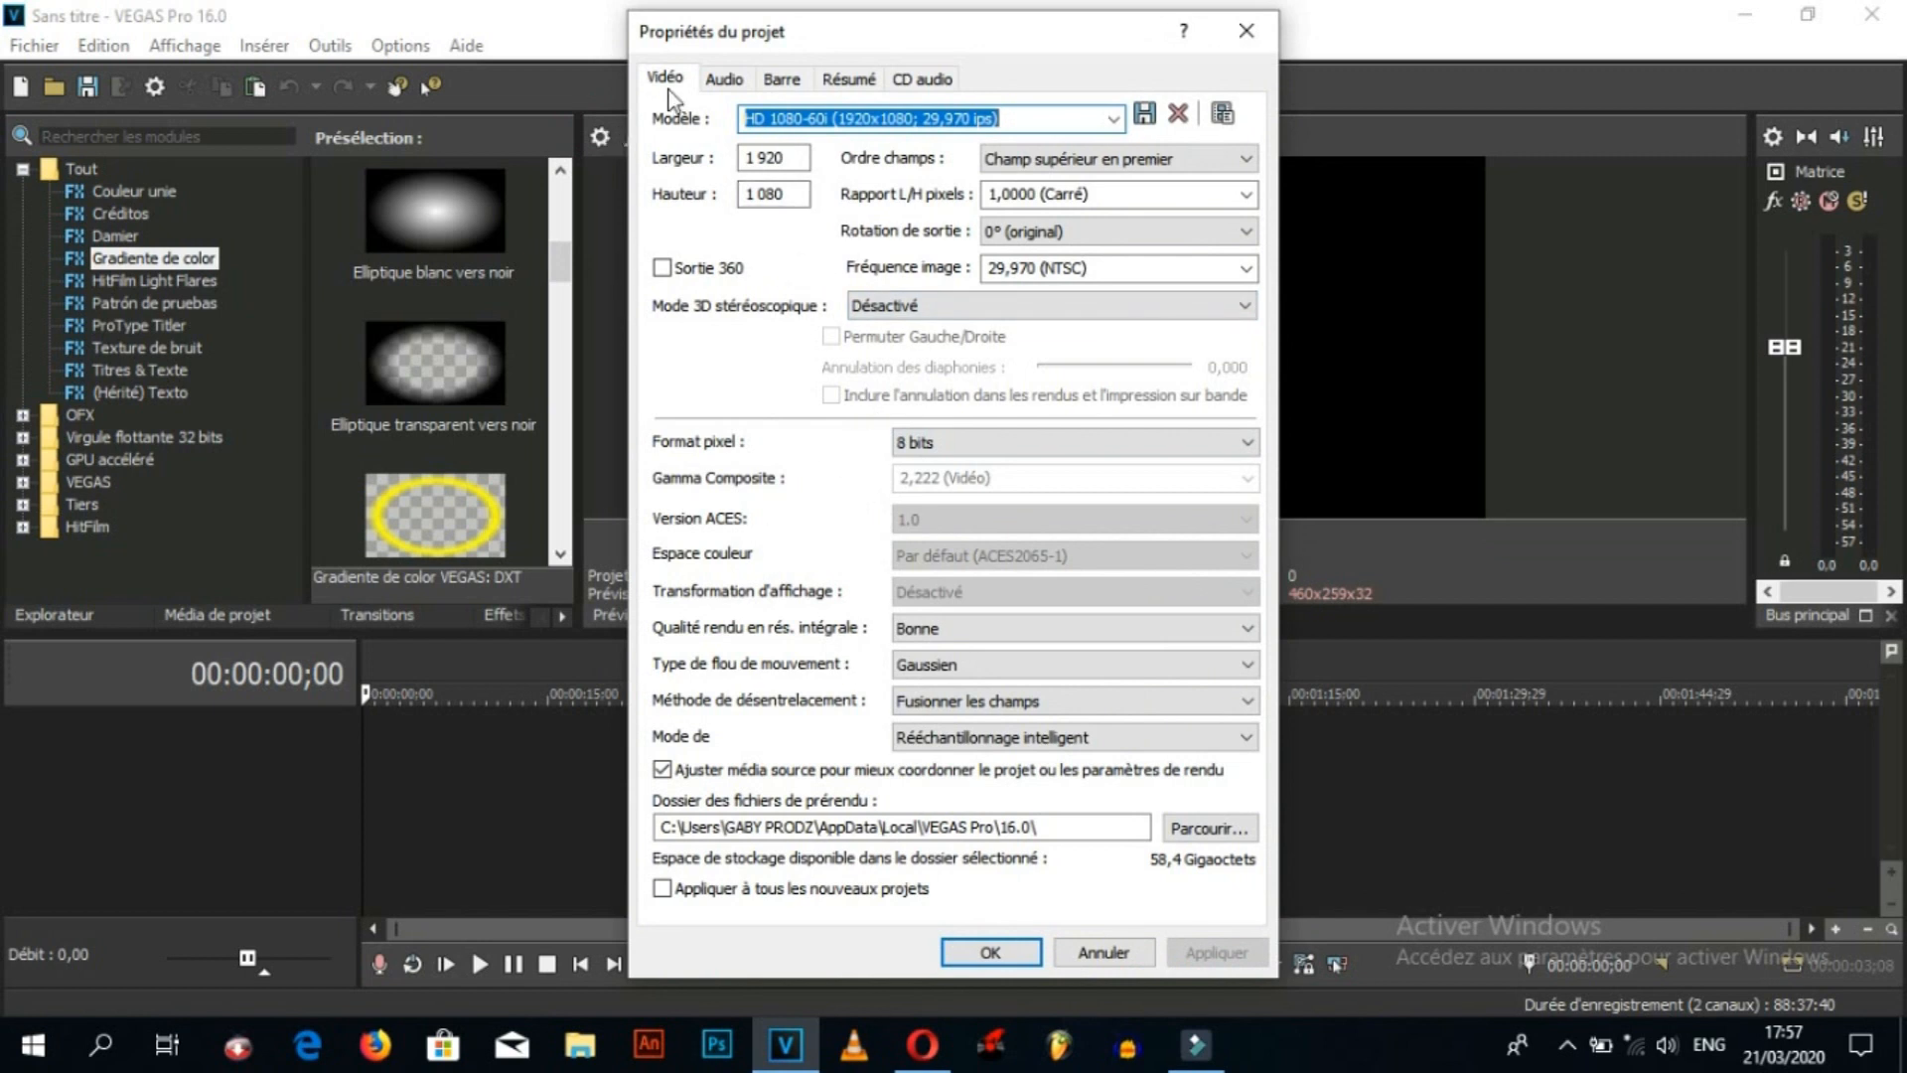
{"action": "left_click", "coordinate": [1246, 33]}
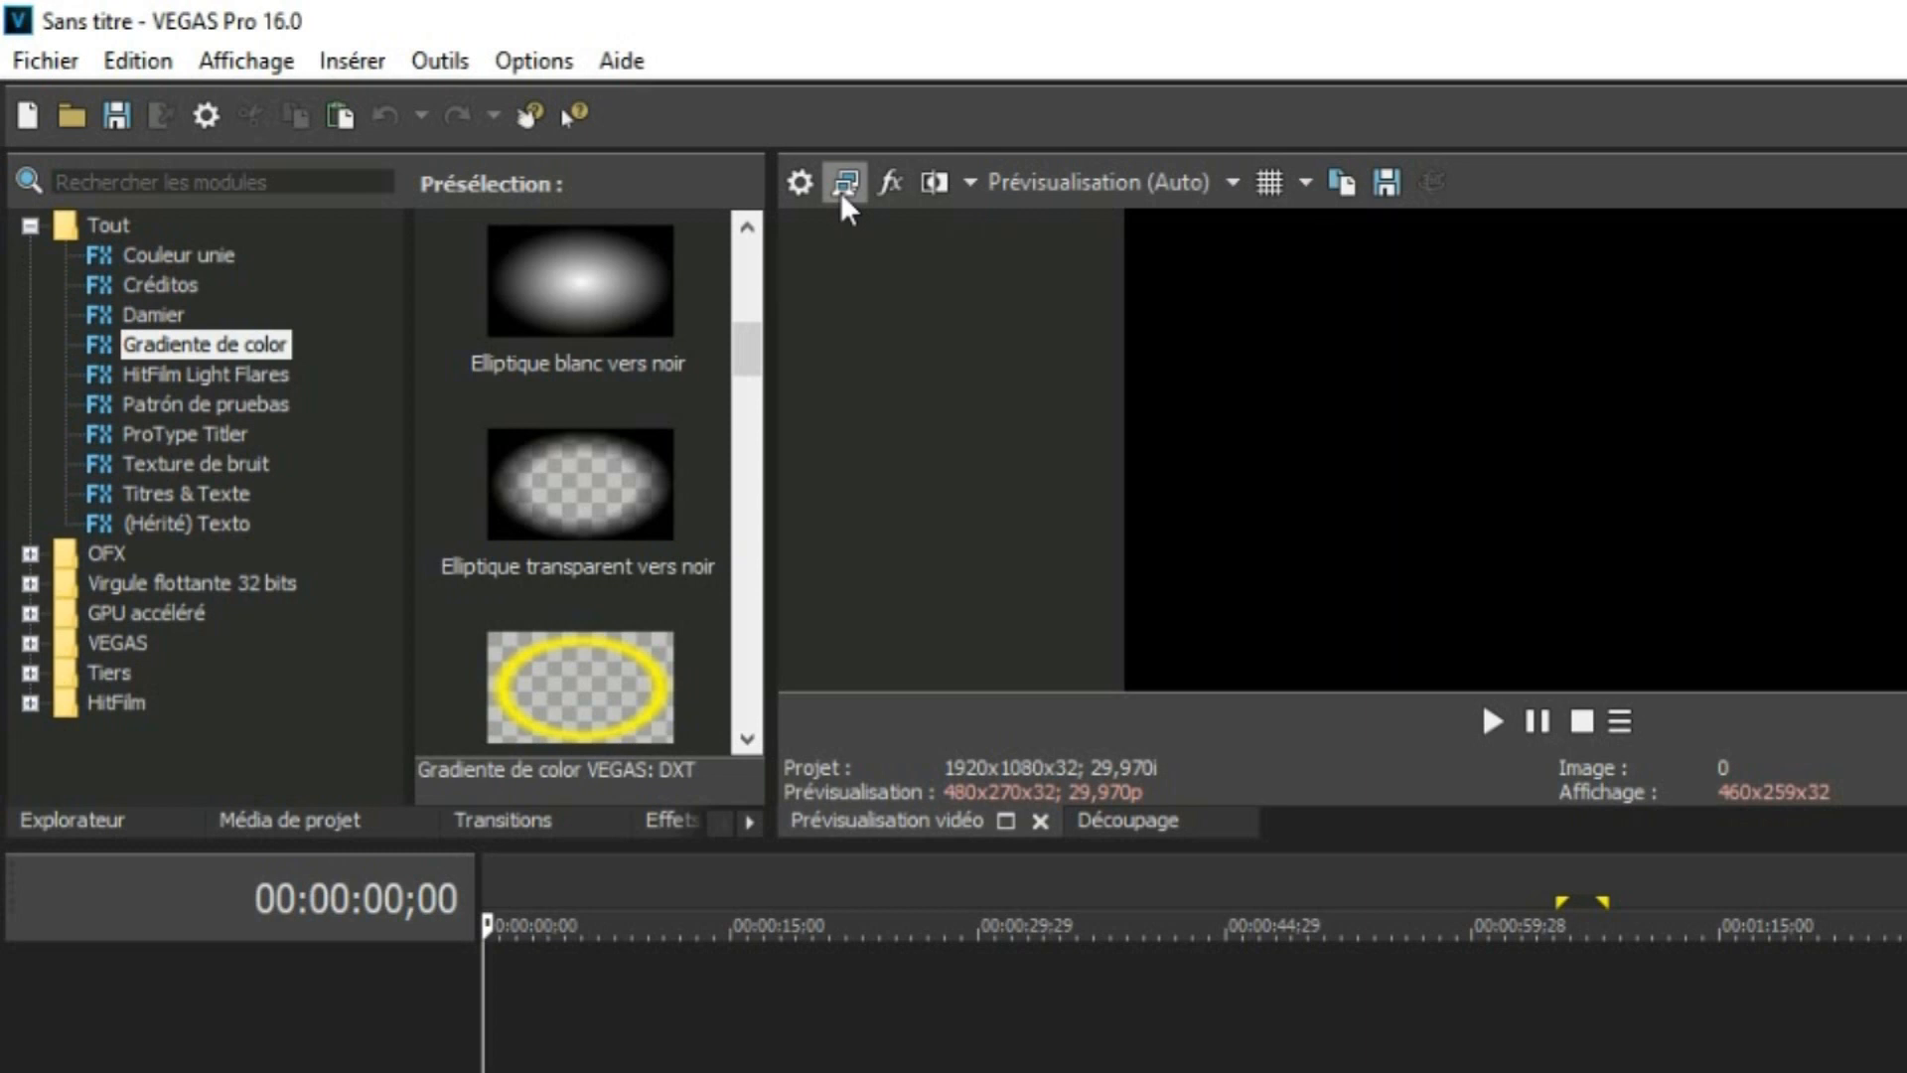
- View the video preview full screen, and look through the available video output effects without adding one
{"action": "left_click", "coordinate": [840, 181]}
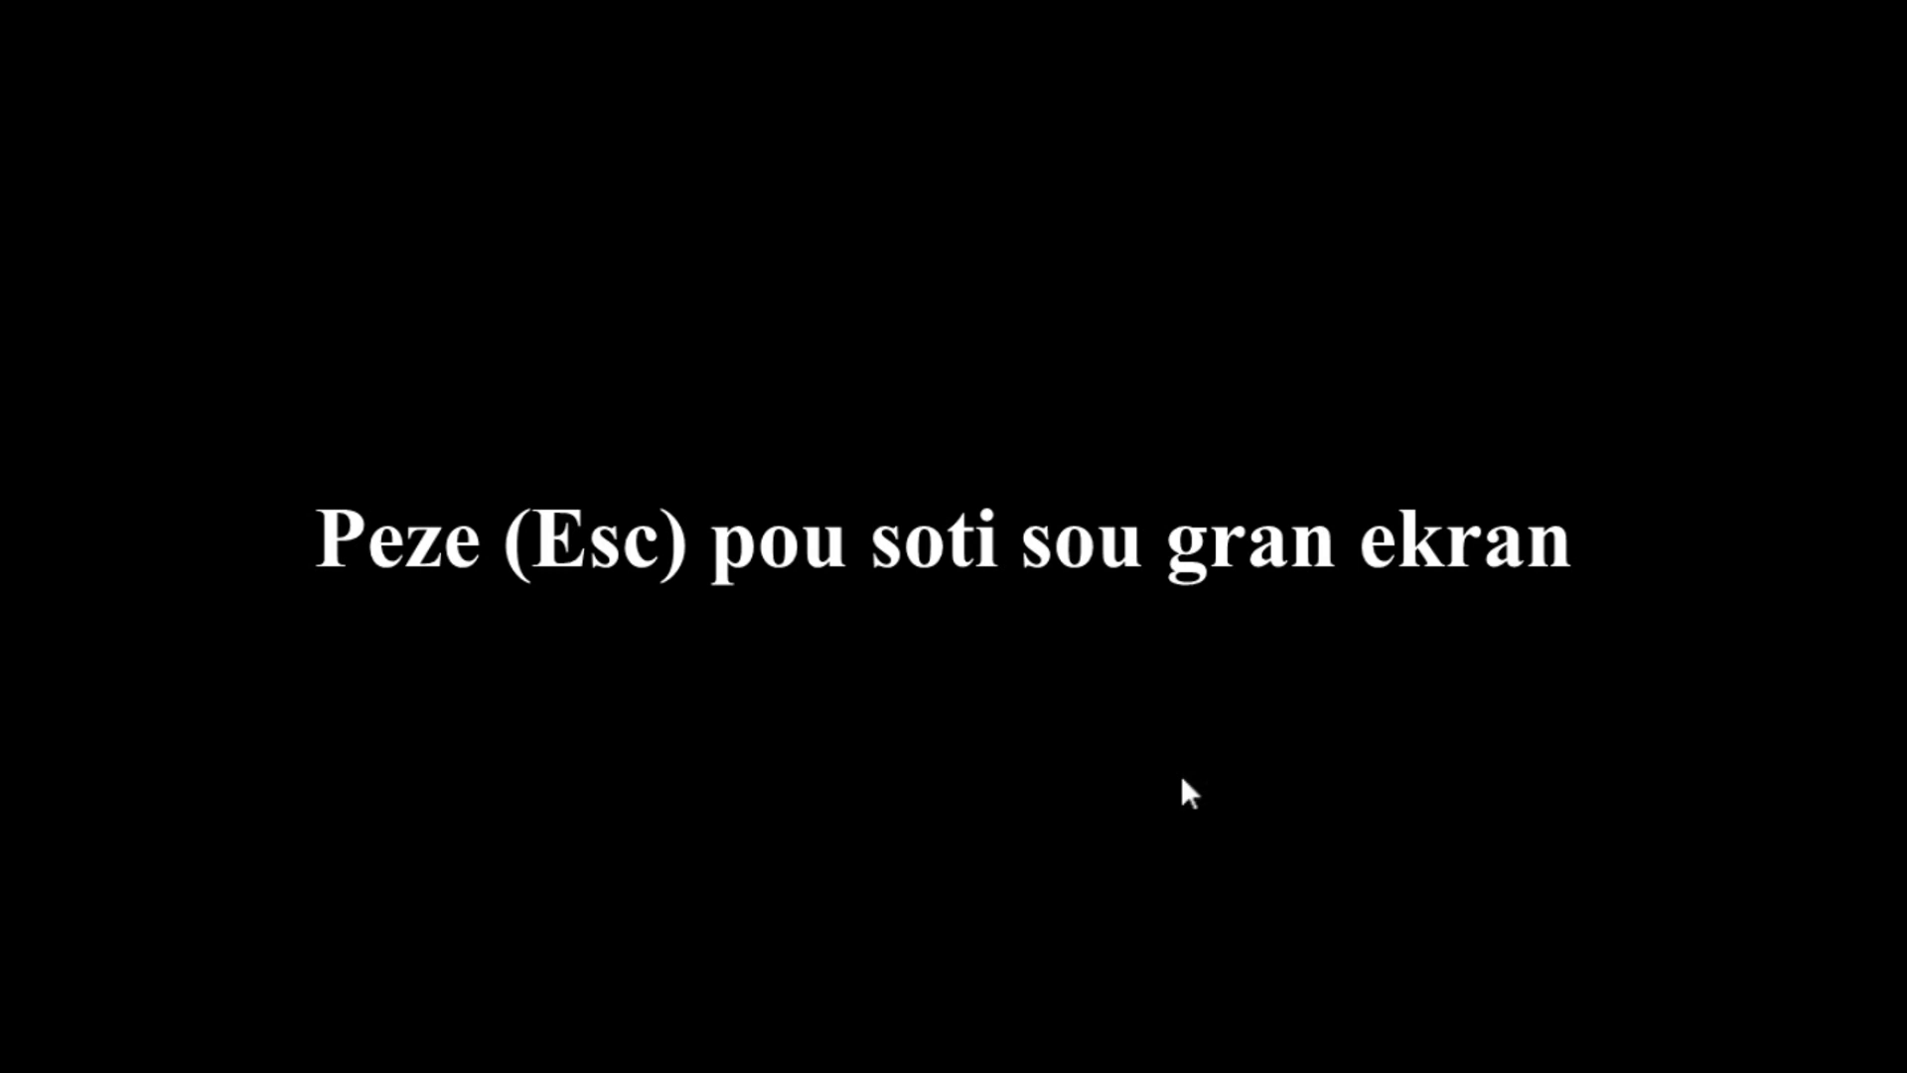
{"action": "key", "text": "Escape"}
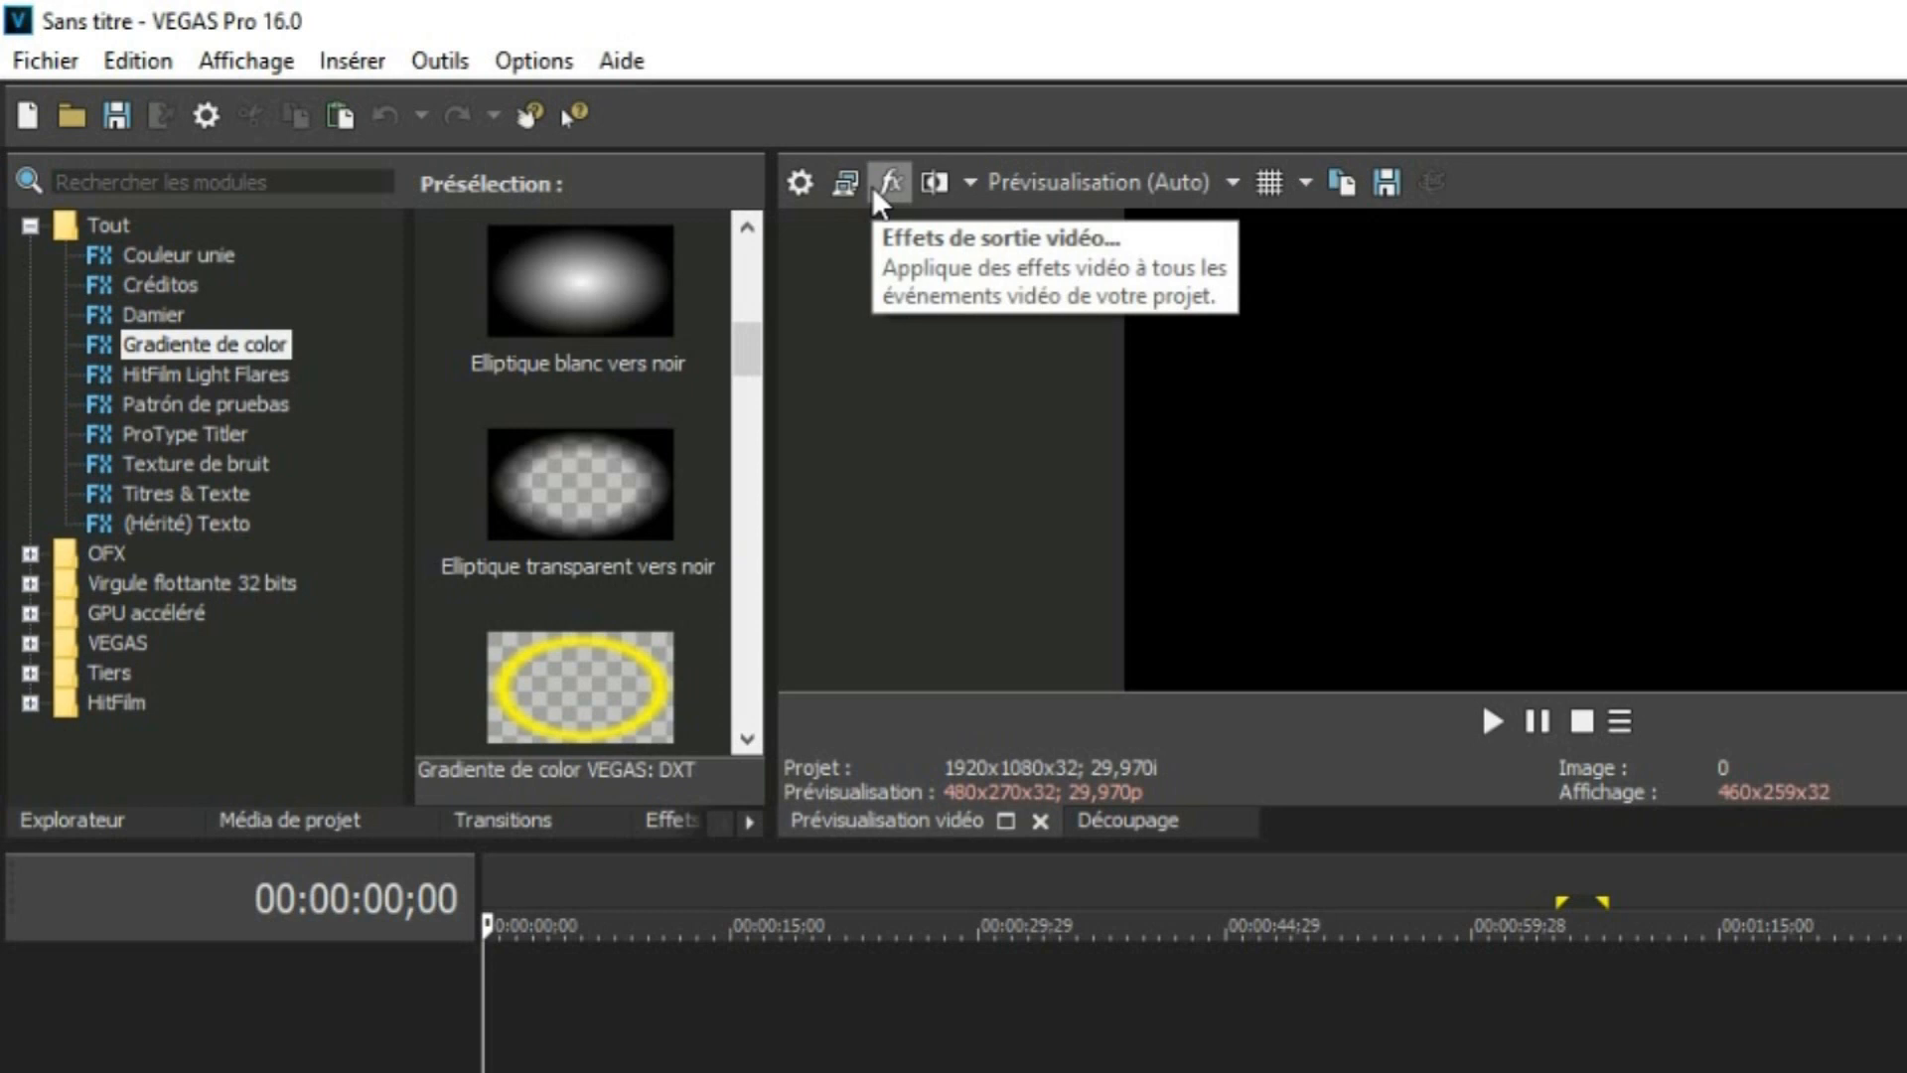
{"action": "left_click", "coordinate": [880, 190]}
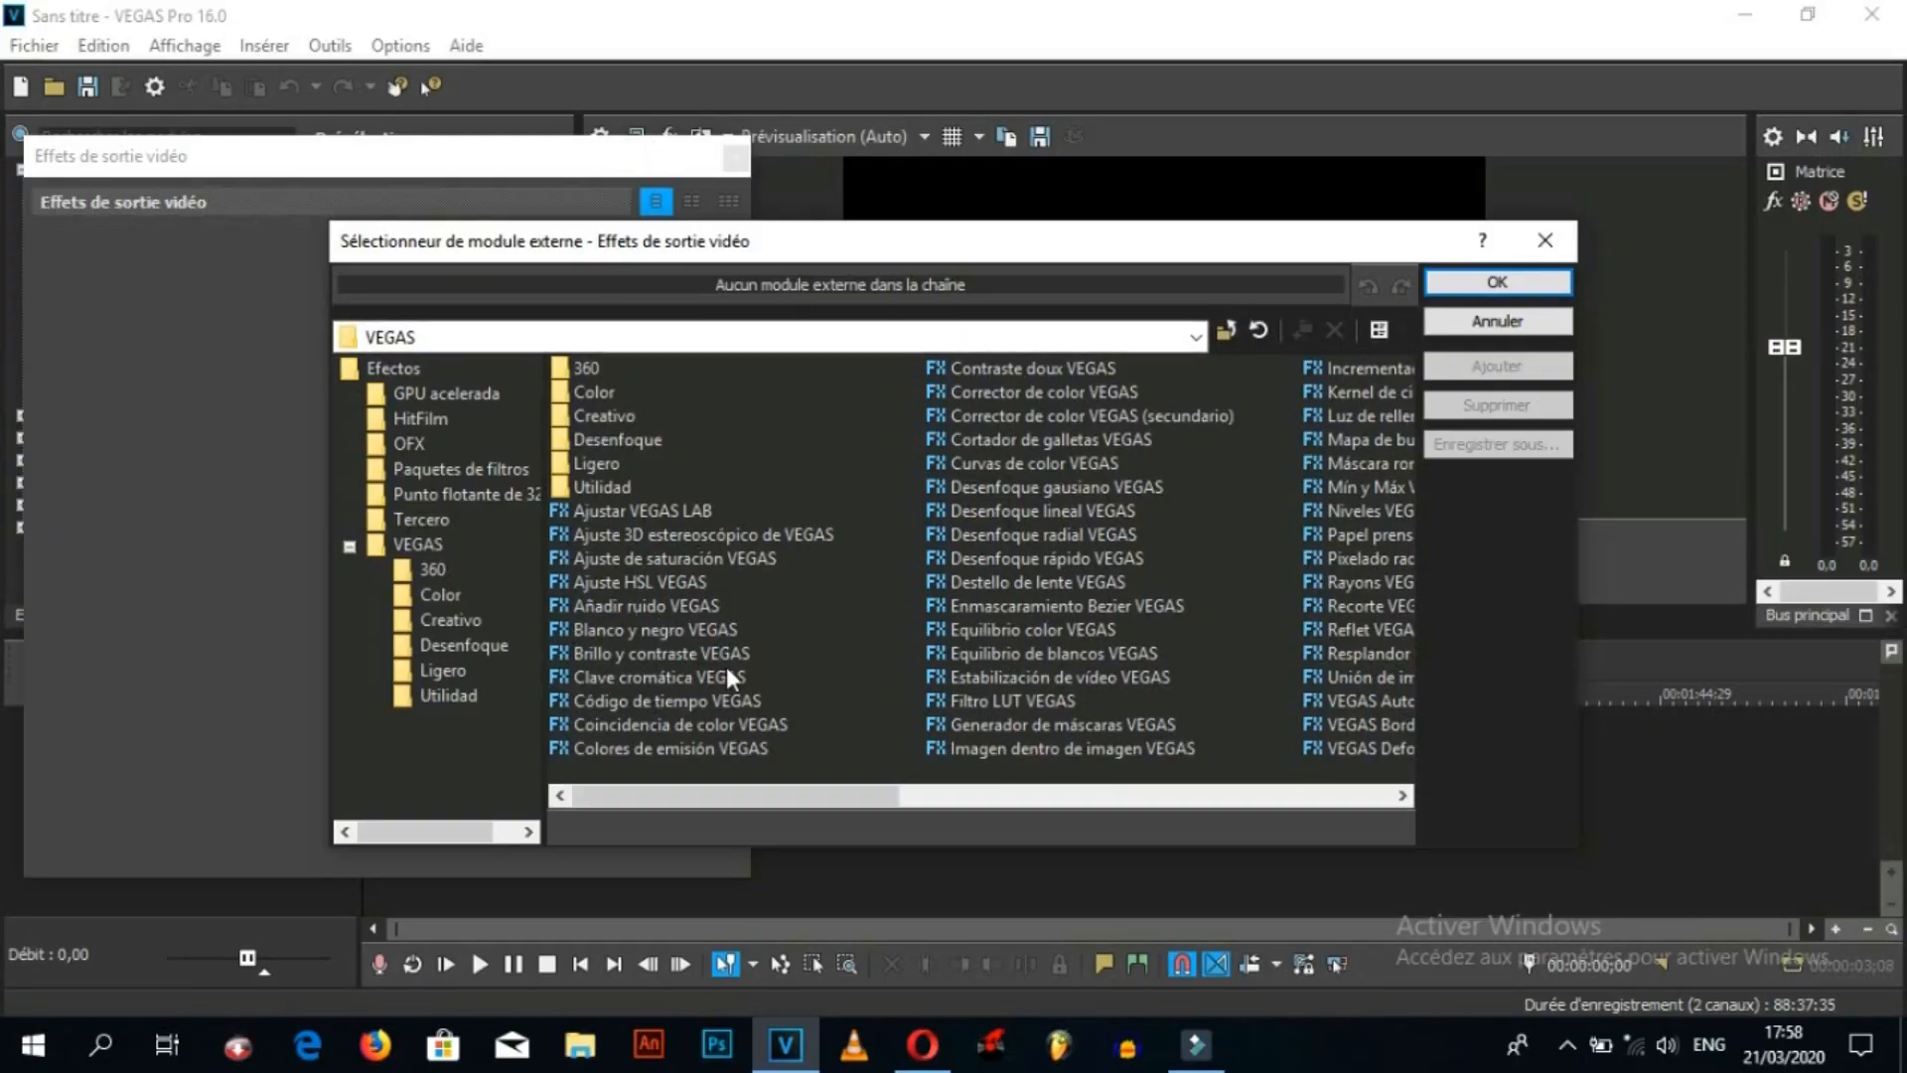
{"action": "left_click", "coordinate": [1497, 282]}
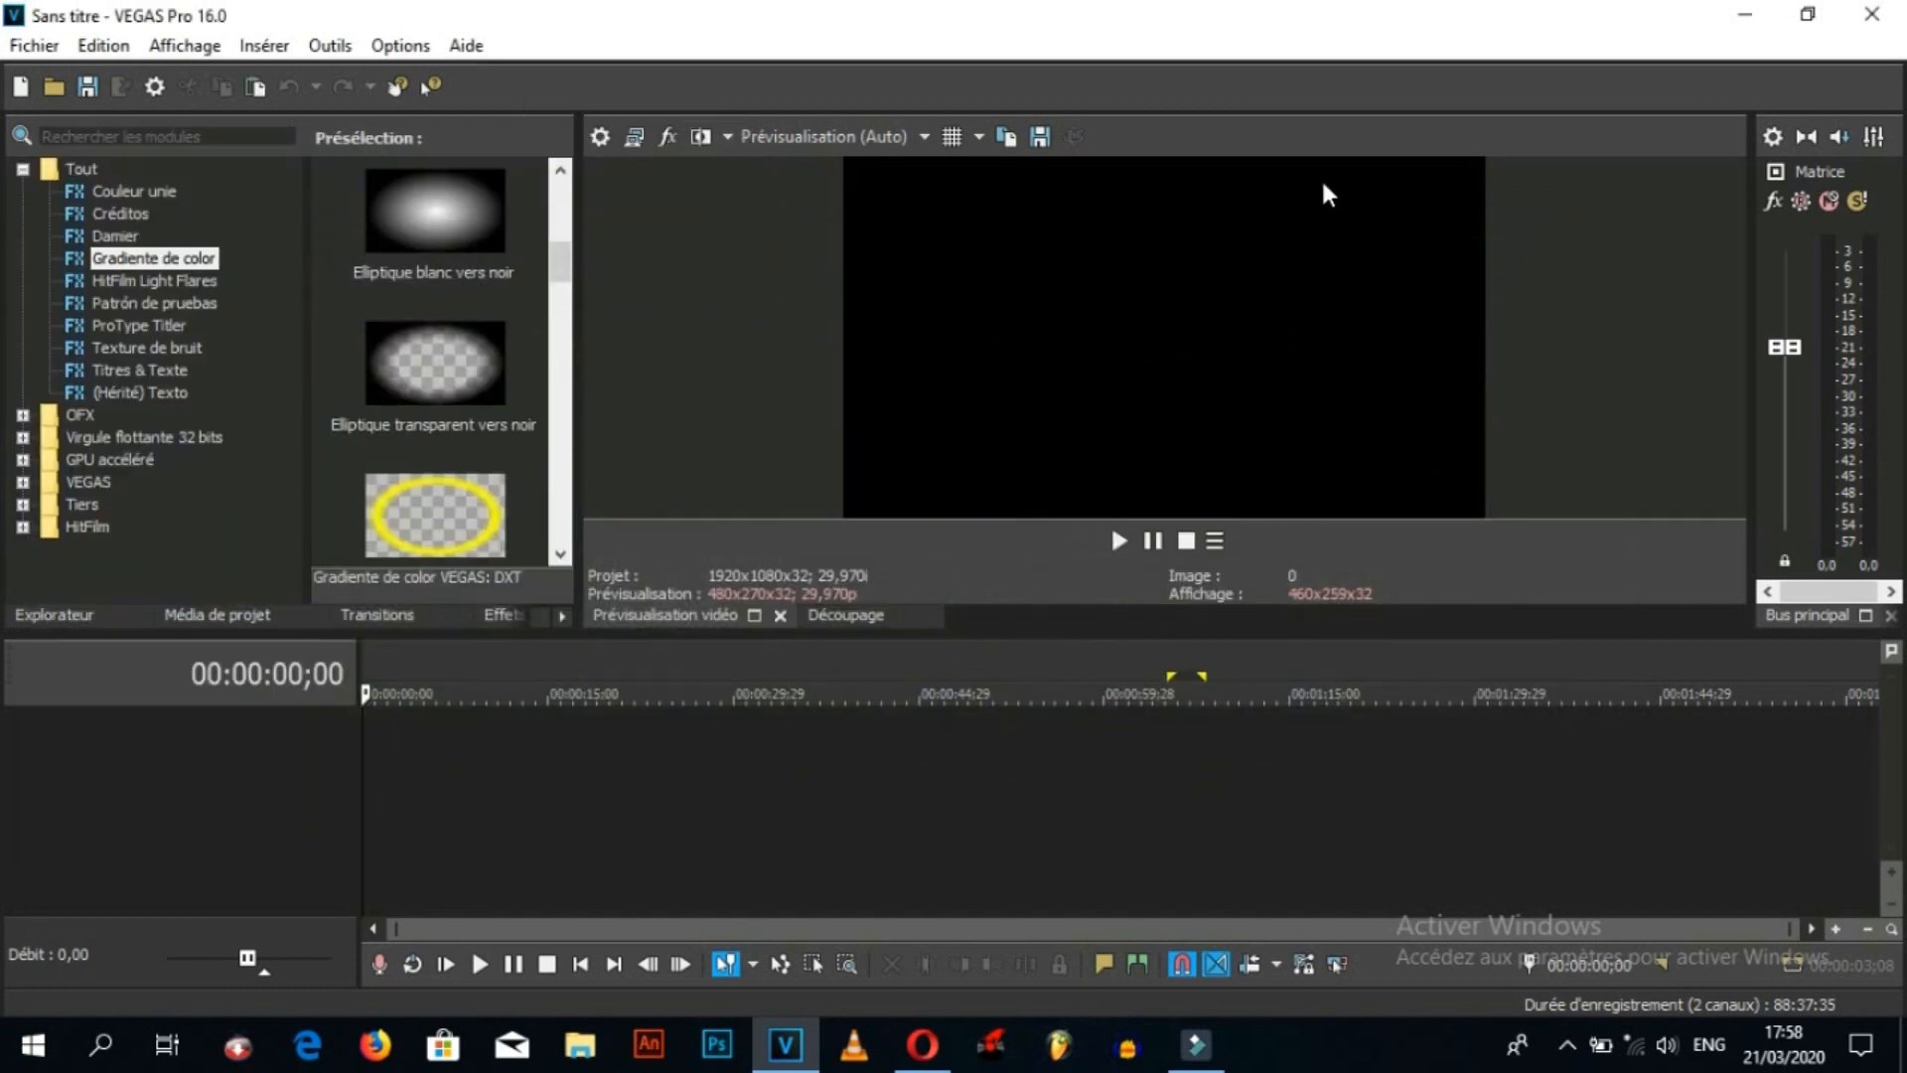
- Enable the split-screen preview and add a Rouge preset clip from the Couleur unie generator at the start of the timeline
{"action": "left_click", "coordinate": [702, 139]}
{"action": "left_click_drag", "start_coordinate": [561, 276], "coordinate": [554, 407]}
{"action": "left_click", "coordinate": [121, 193]}
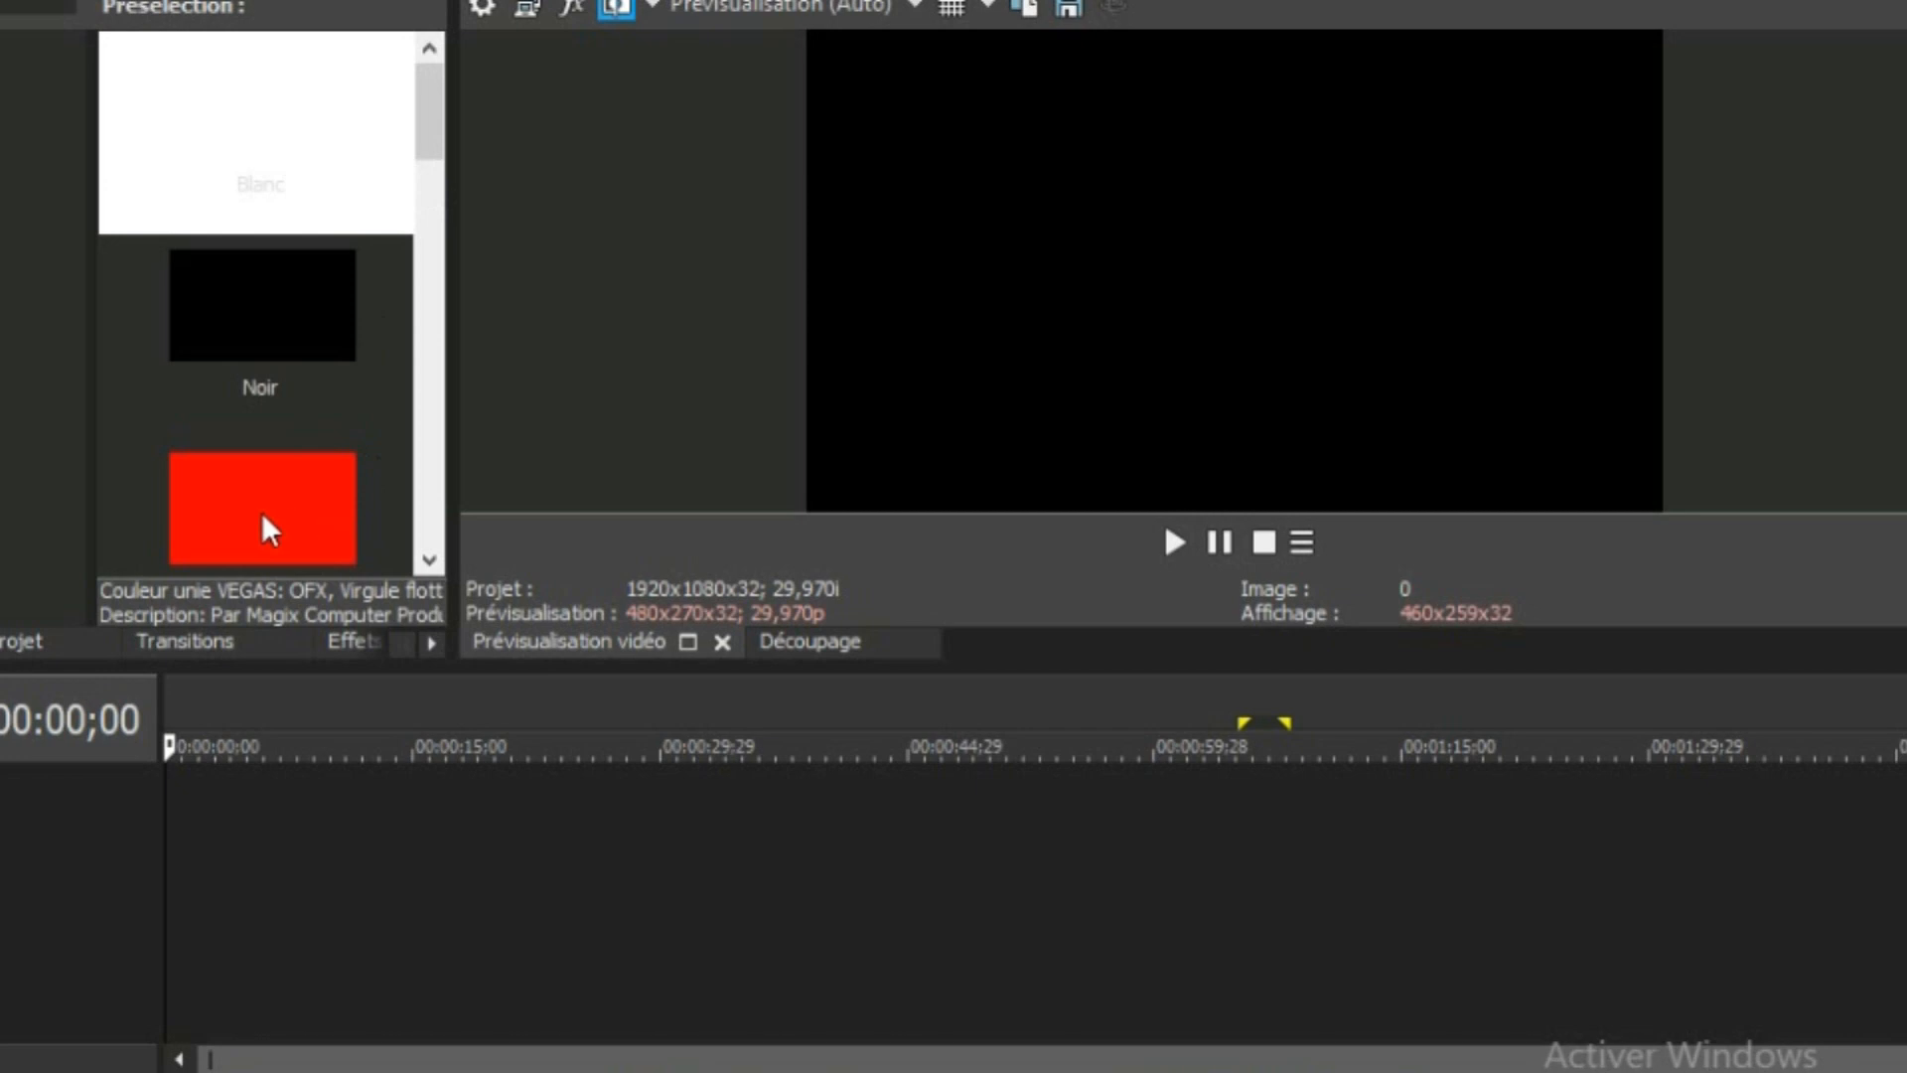
{"action": "left_click_drag", "start_coordinate": [436, 511], "coordinate": [610, 696]}
{"action": "left_click_drag", "start_coordinate": [496, 751], "coordinate": [289, 495]}
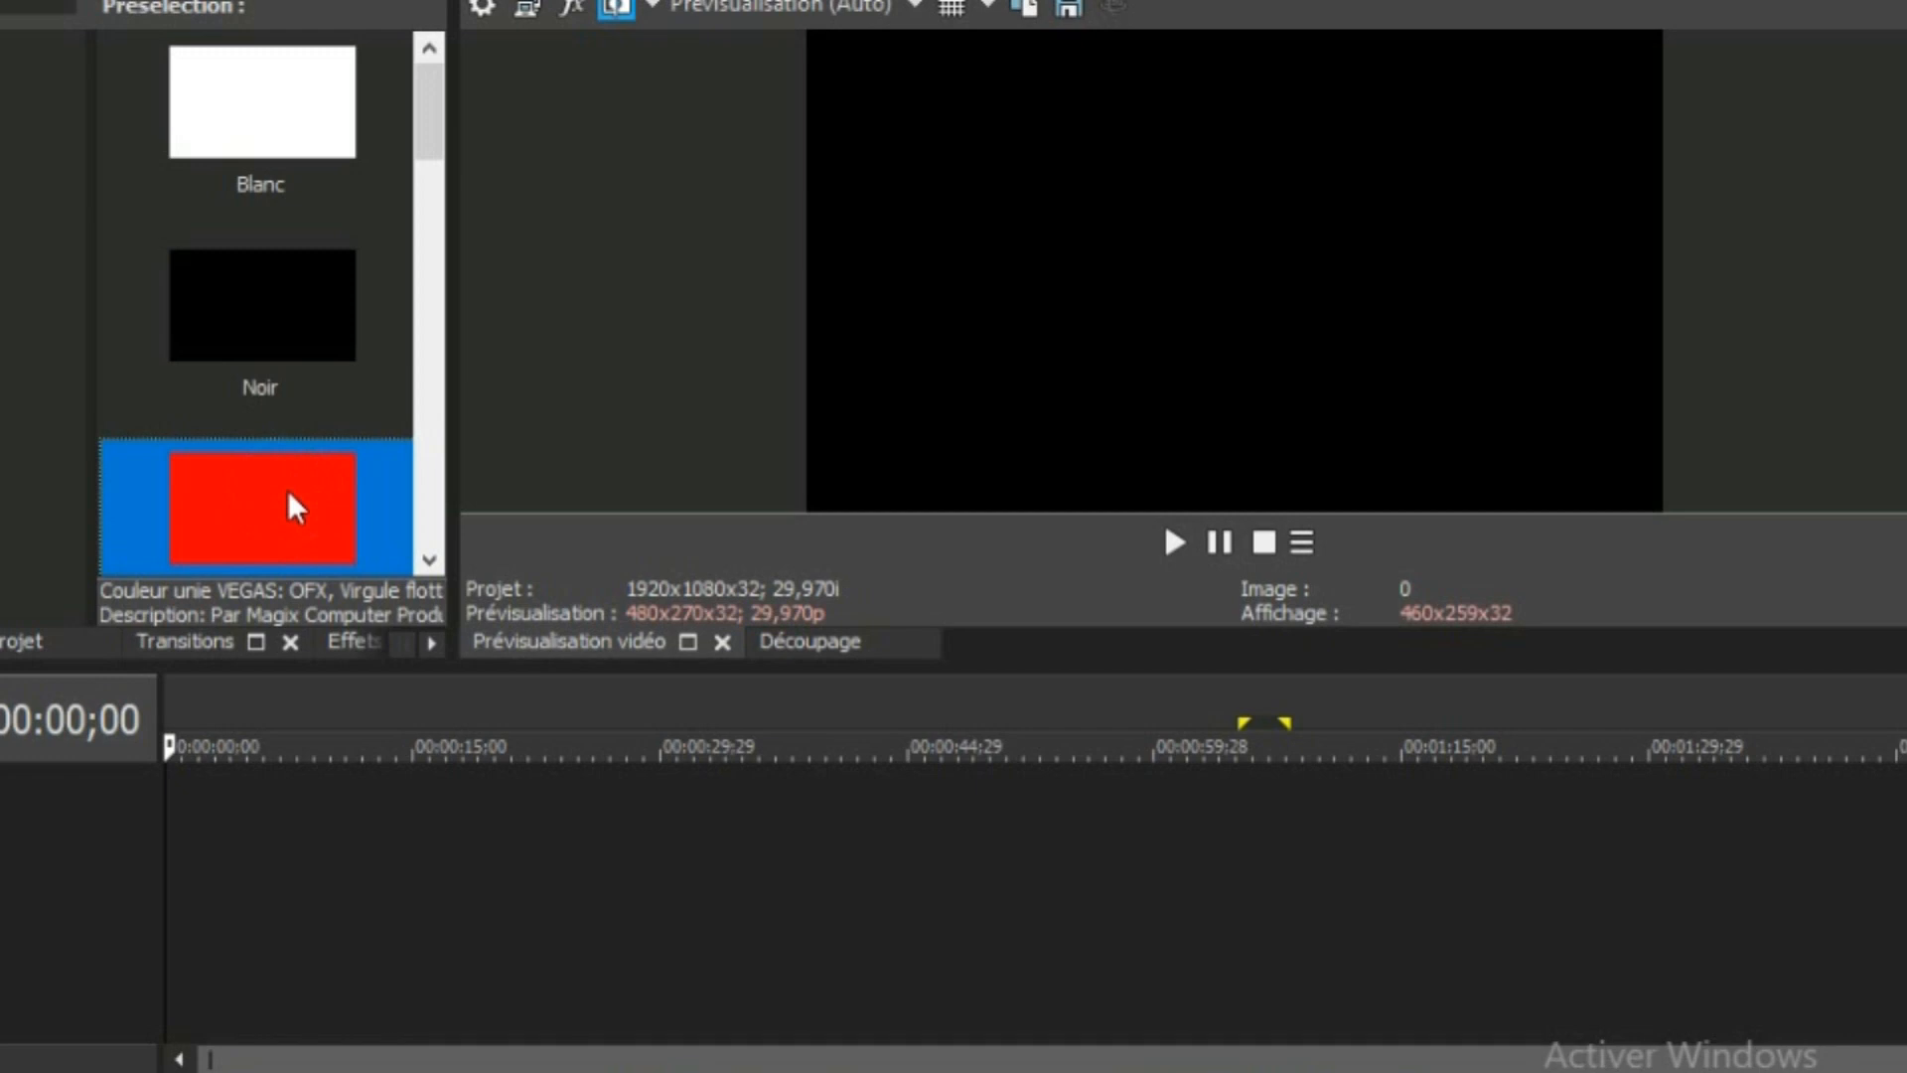
{"action": "left_click_drag", "start_coordinate": [296, 508], "coordinate": [181, 843]}
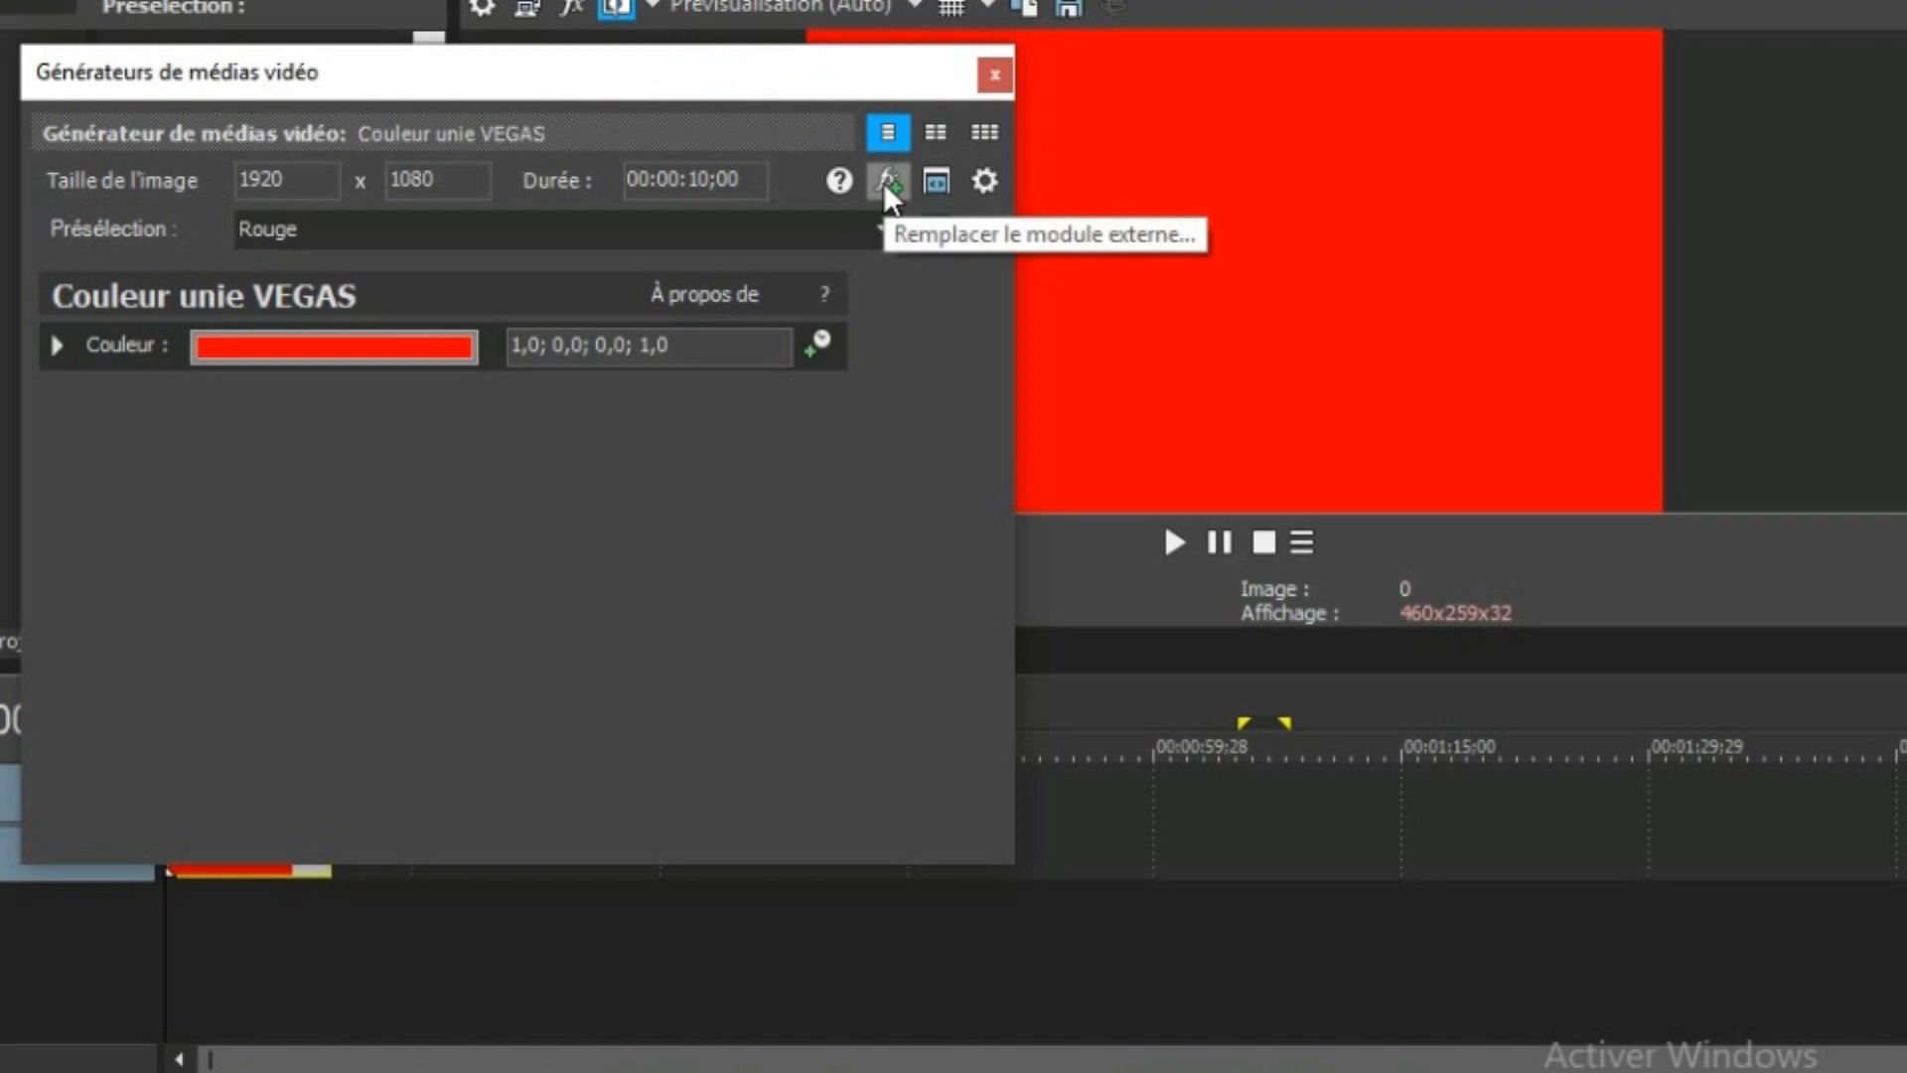
{"action": "left_click", "coordinate": [994, 76]}
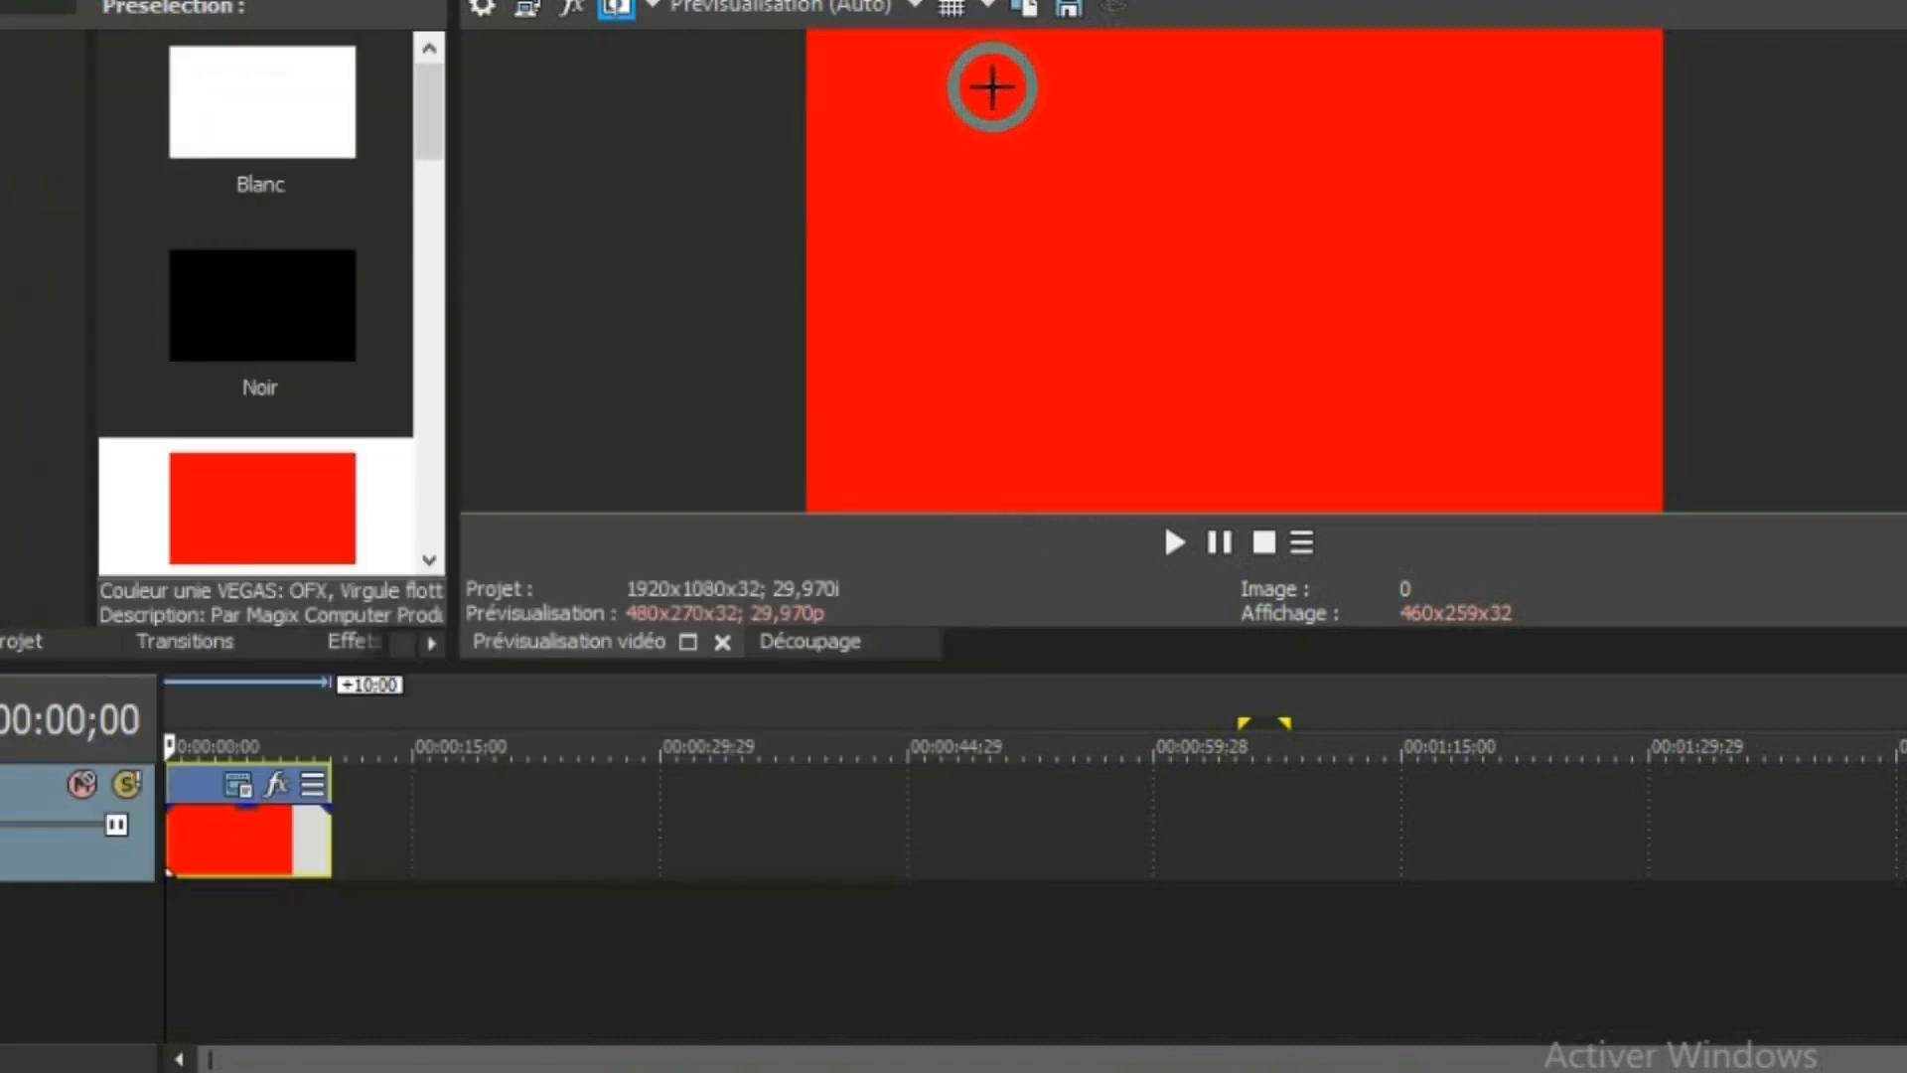
- Add the Colores de emisión VEGAS effect to the video output effects chain
{"action": "left_click", "coordinate": [576, 10]}
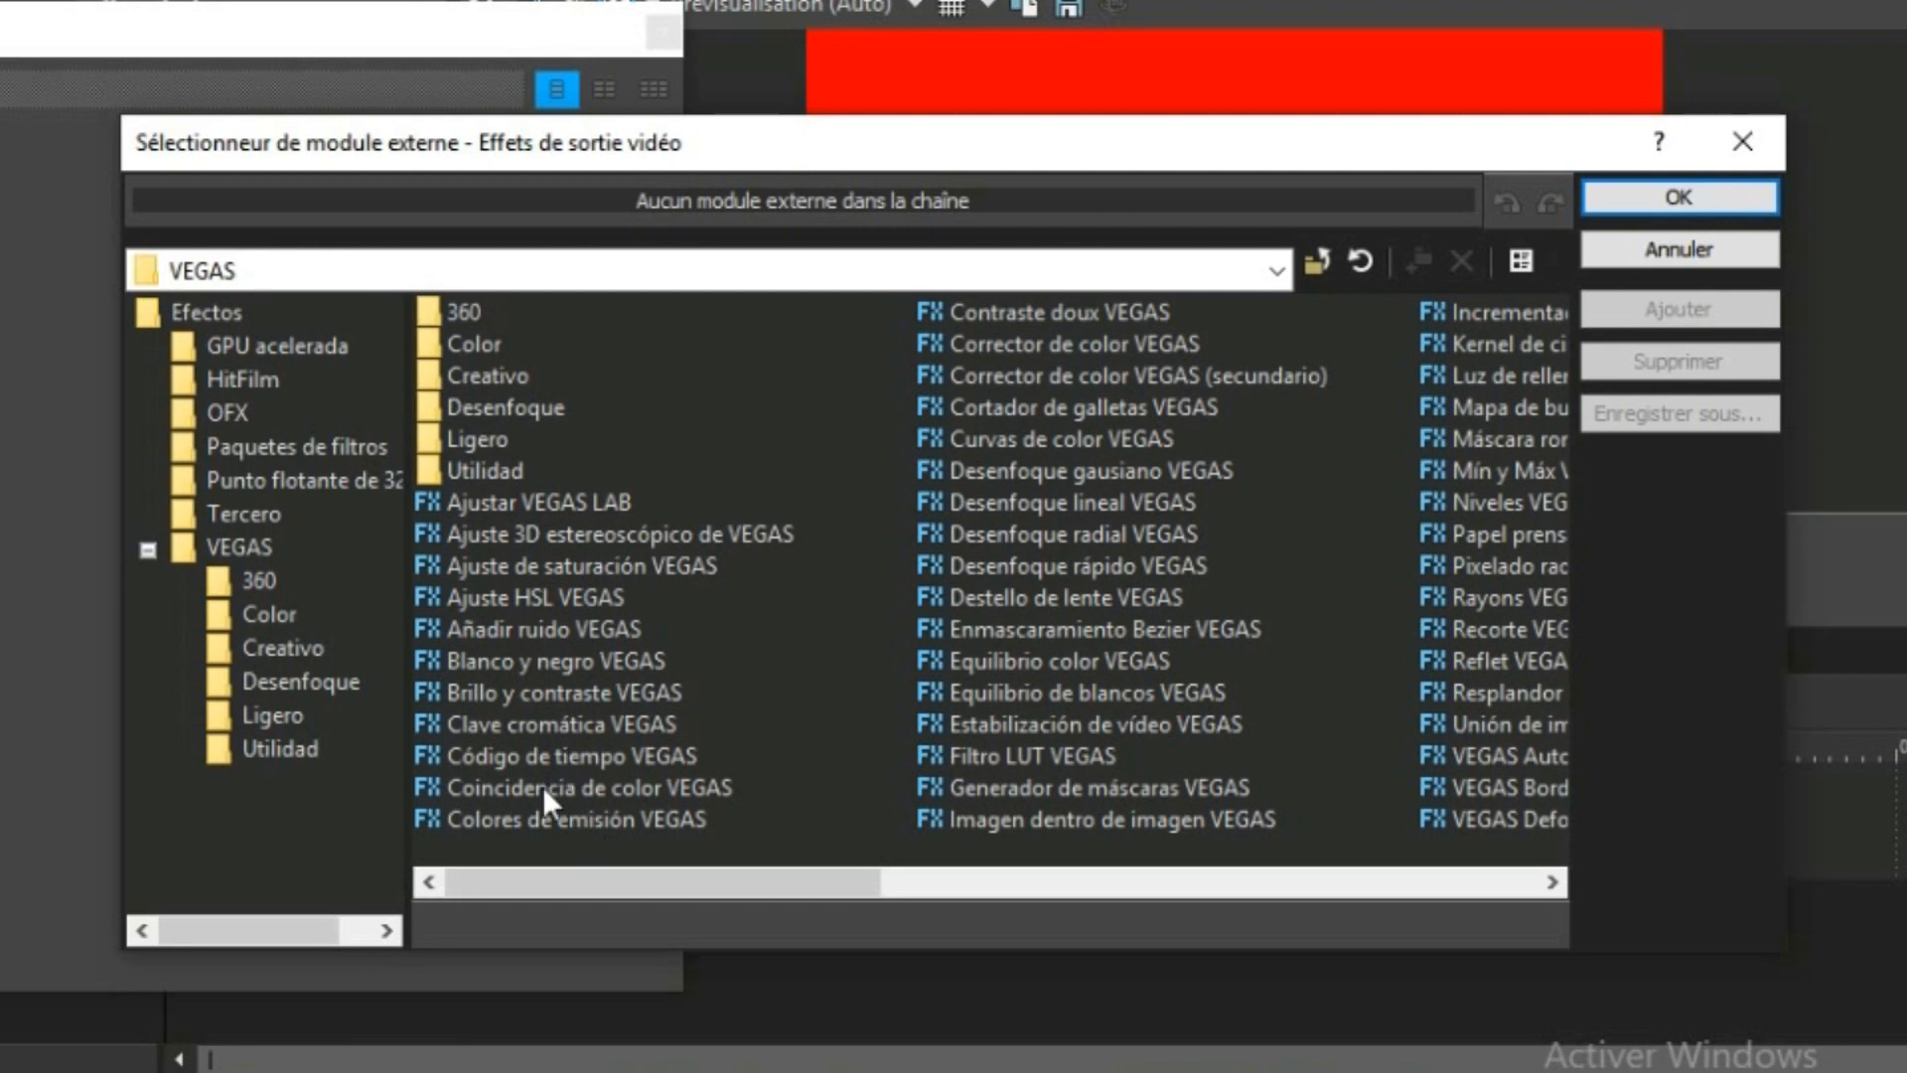
{"action": "left_click", "coordinate": [504, 821]}
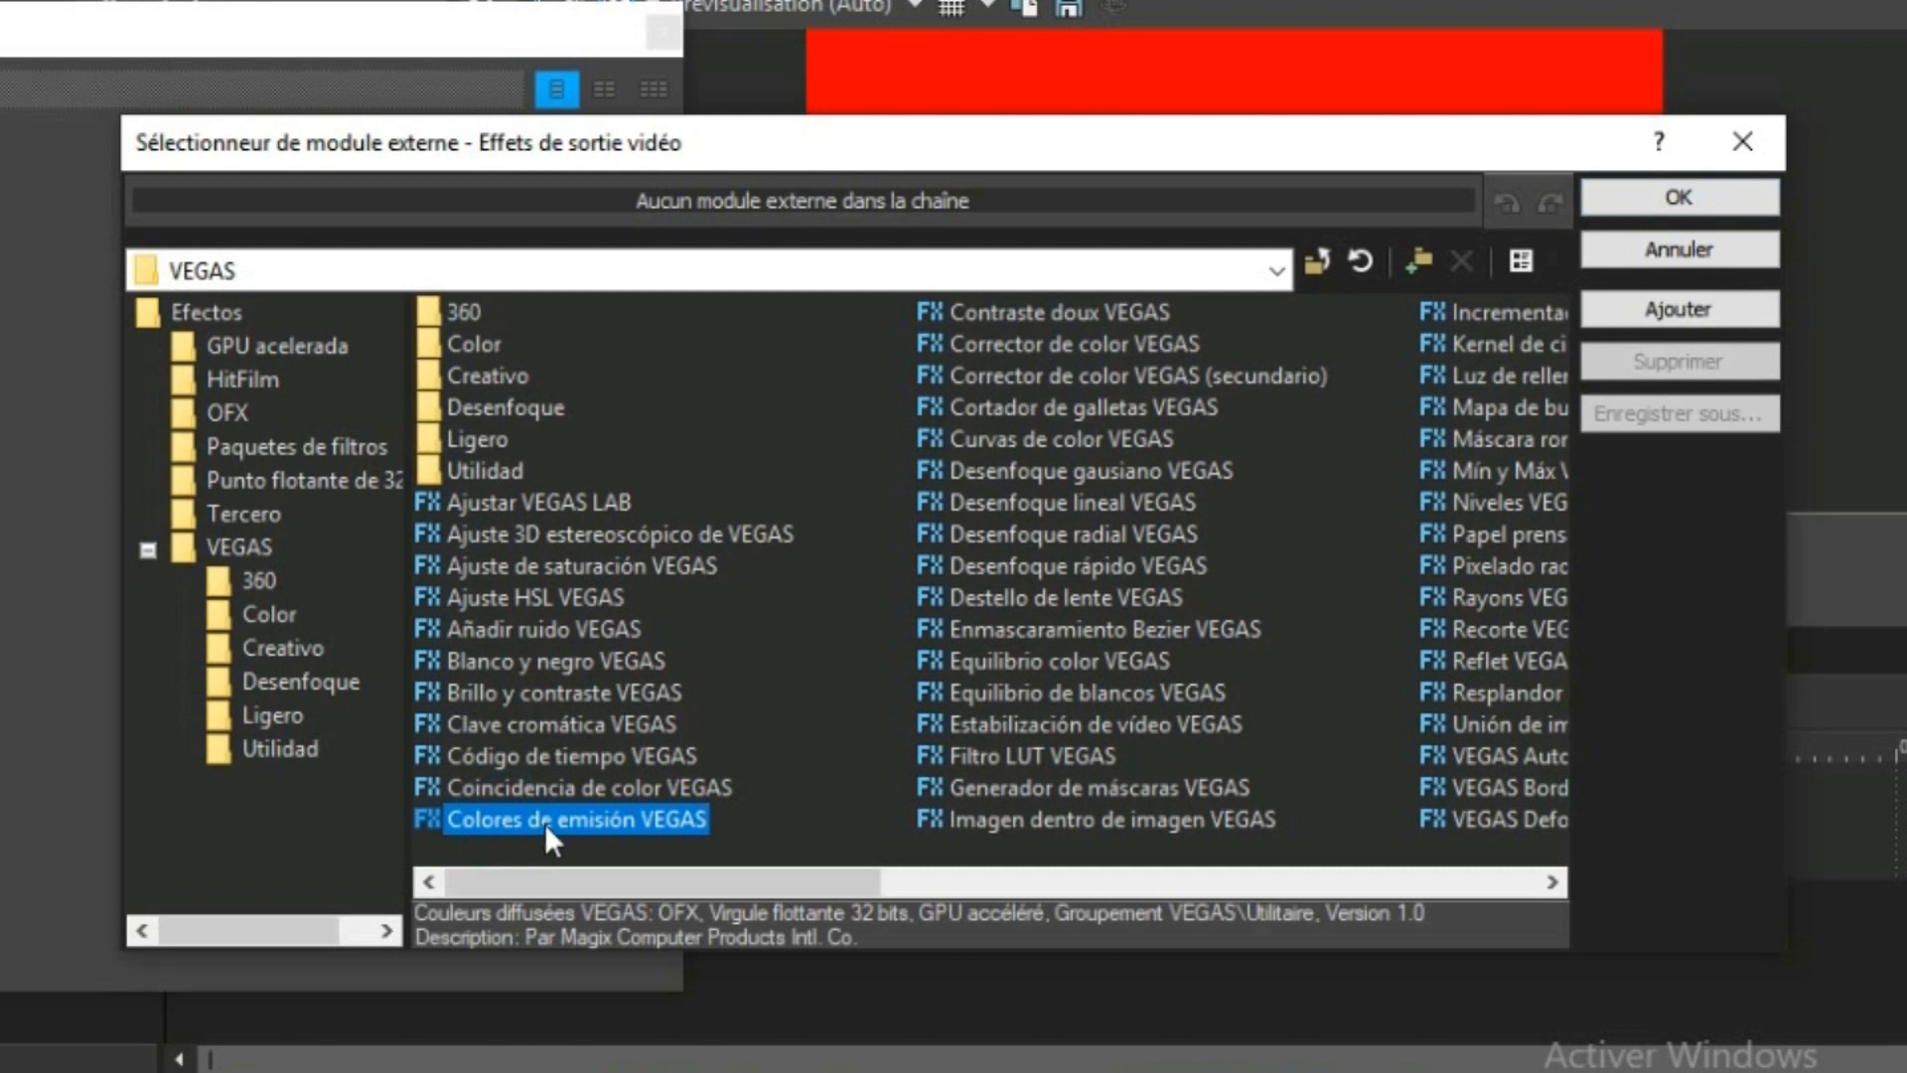
{"action": "left_click", "coordinate": [1702, 307]}
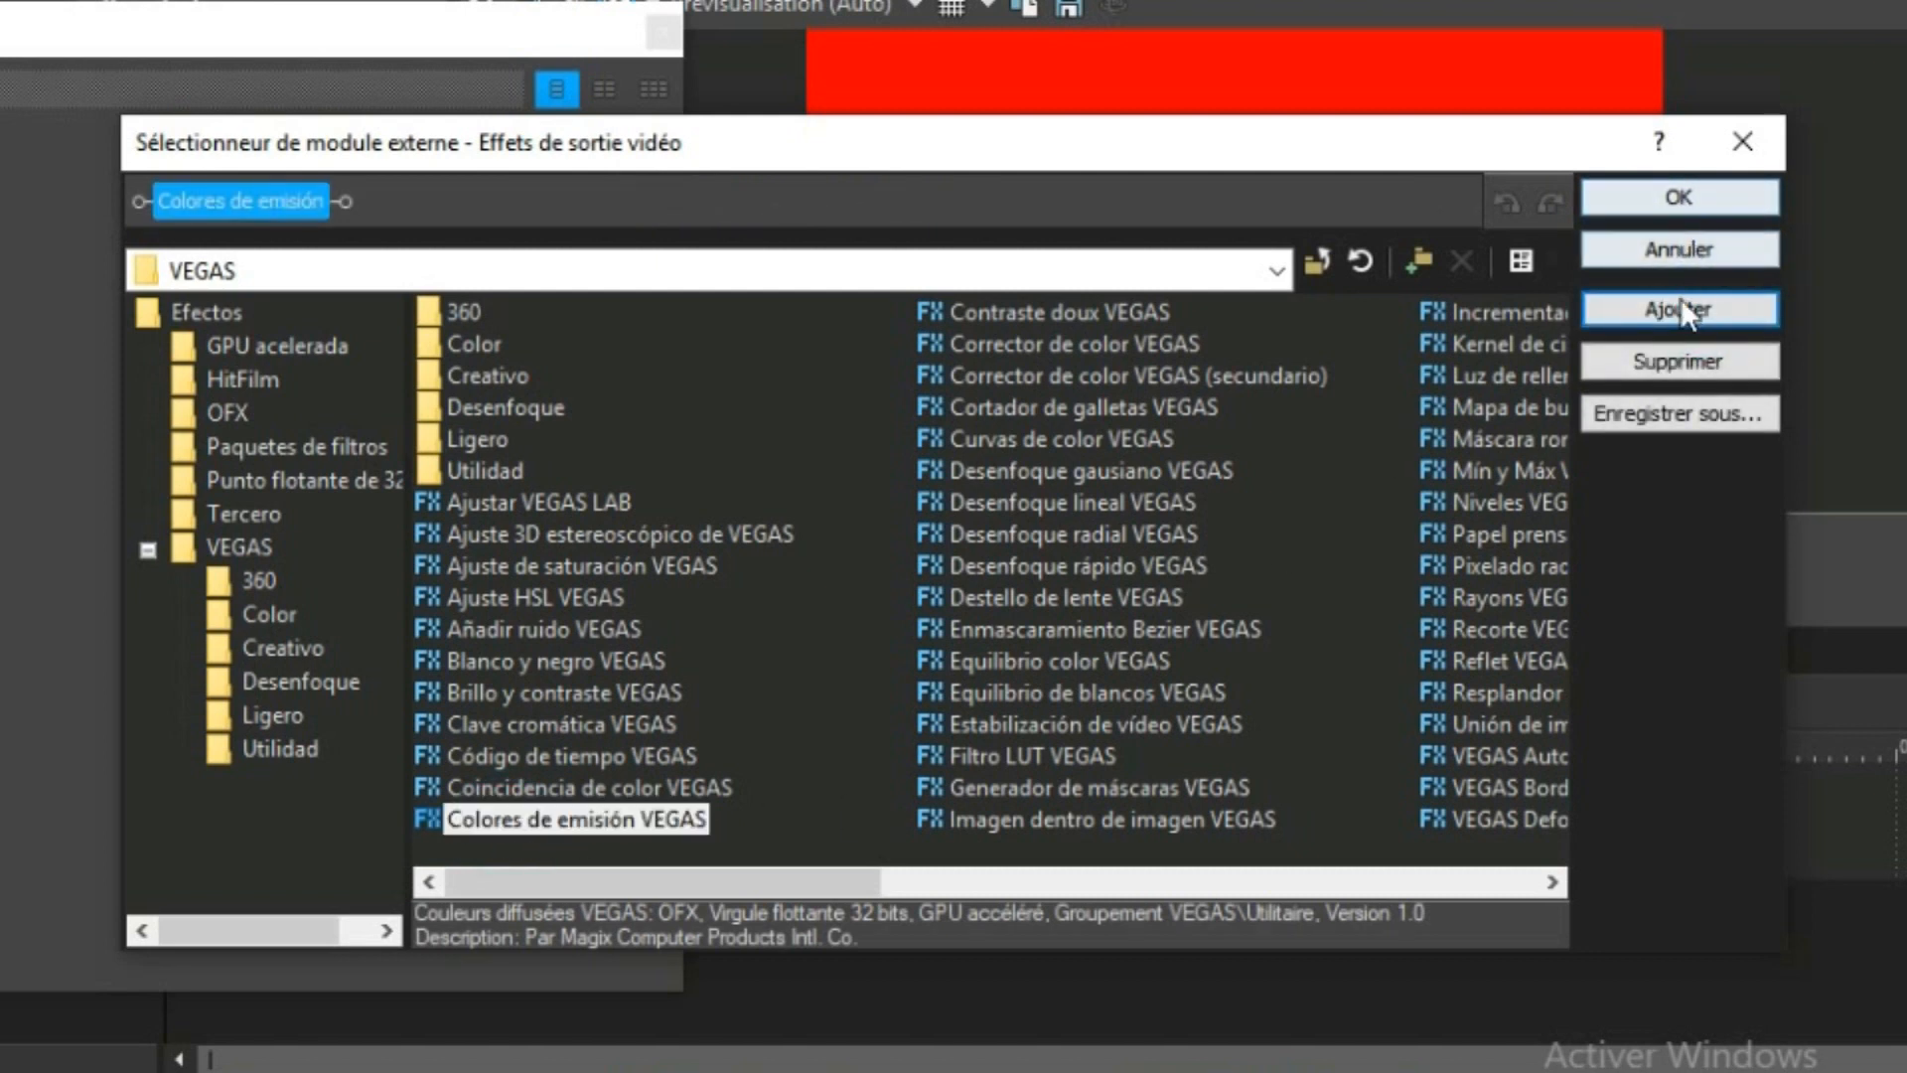
{"action": "left_click", "coordinate": [1674, 205]}
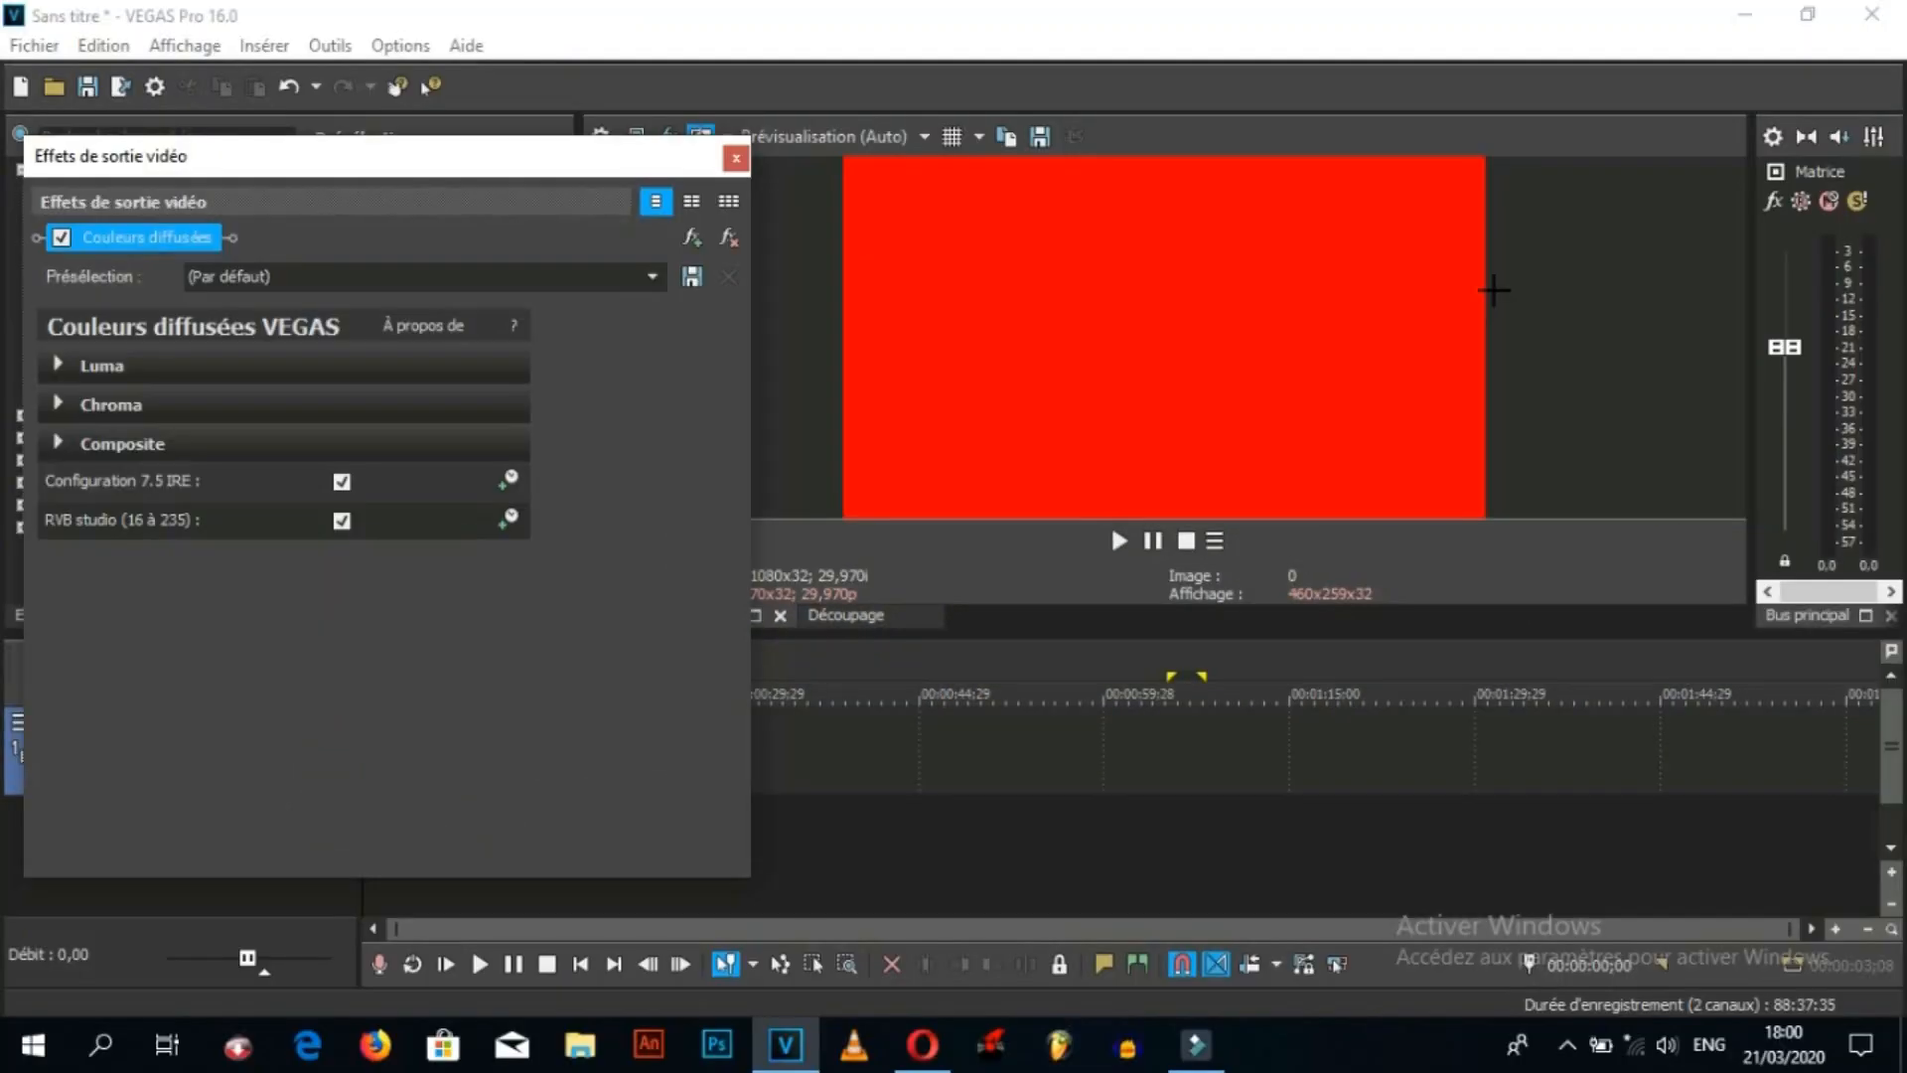
- Set the effect's Luma minimum to about 27.918 with smoothing about 0.762, and the maximum's smoothing to 1
{"action": "left_click", "coordinate": [58, 365]}
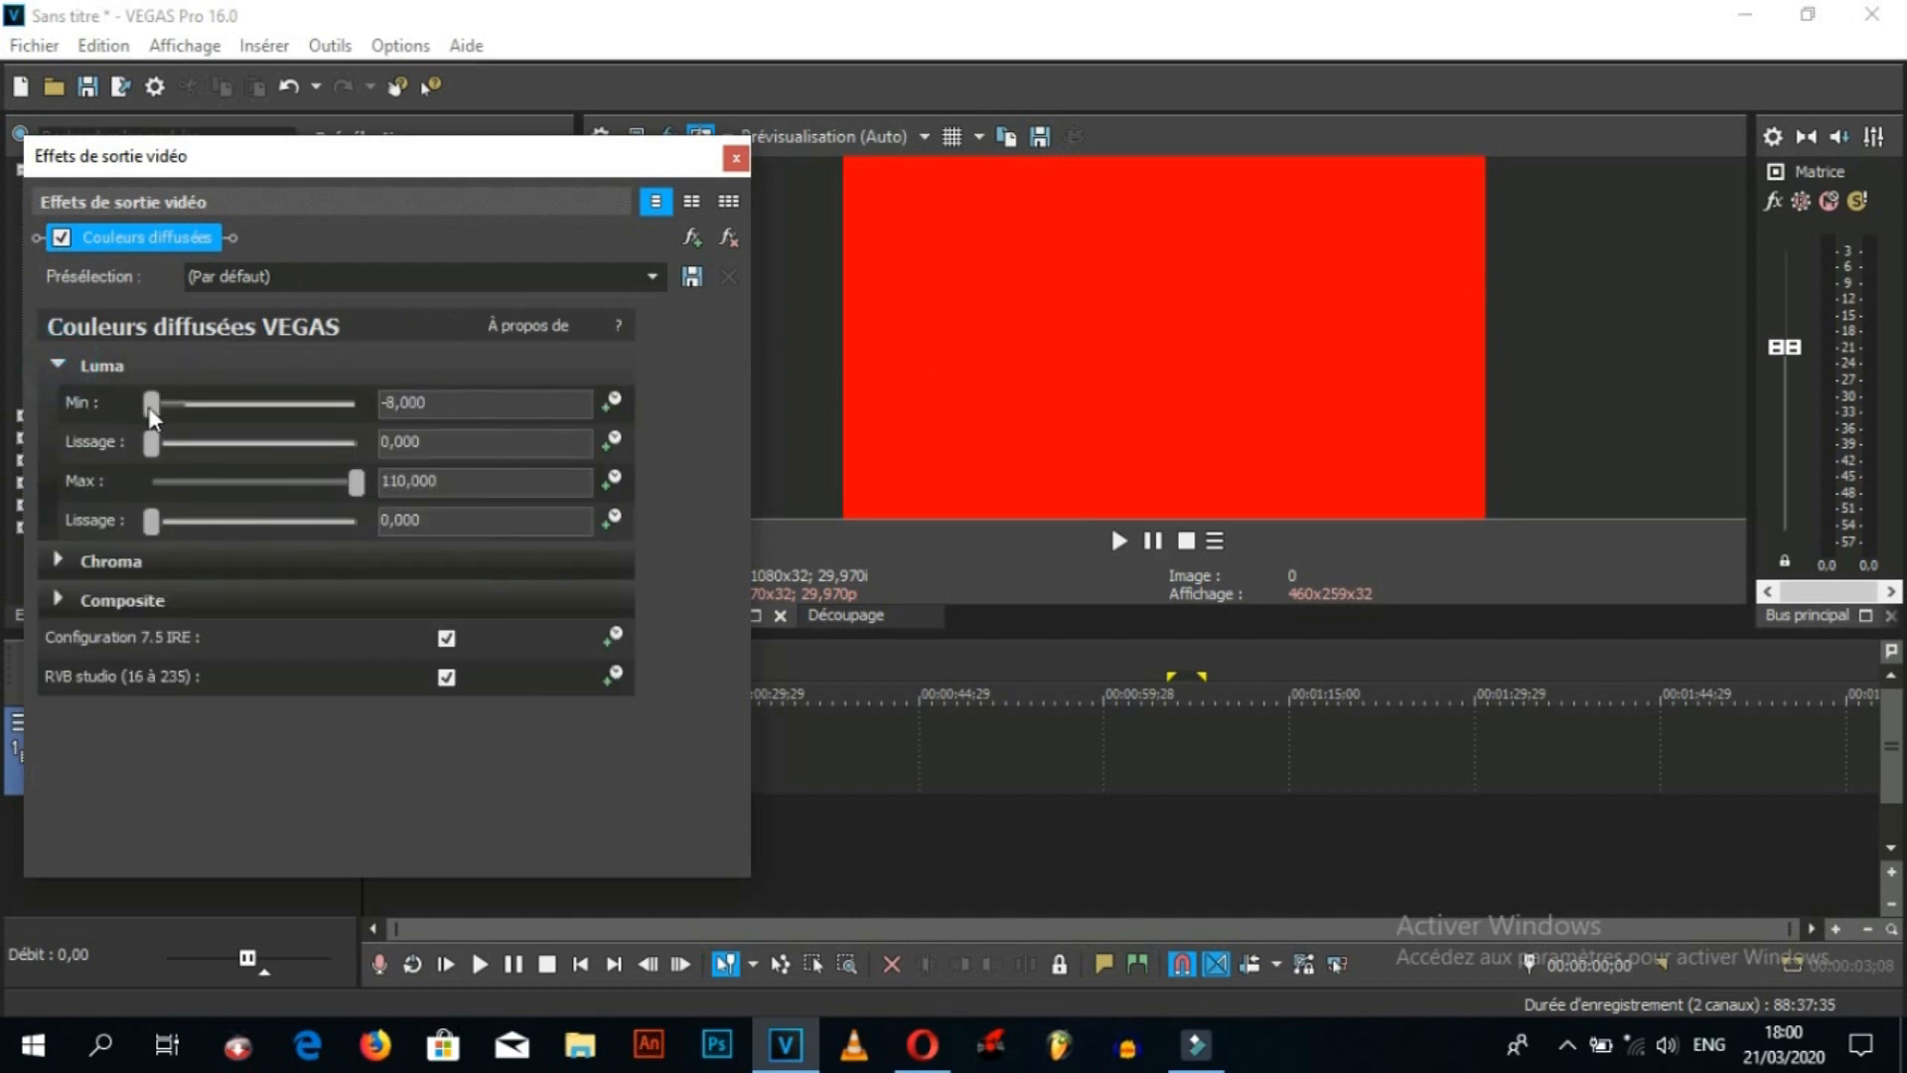
{"action": "left_click_drag", "start_coordinate": [151, 407], "coordinate": [301, 429]}
{"action": "left_click_drag", "start_coordinate": [183, 444], "coordinate": [313, 429]}
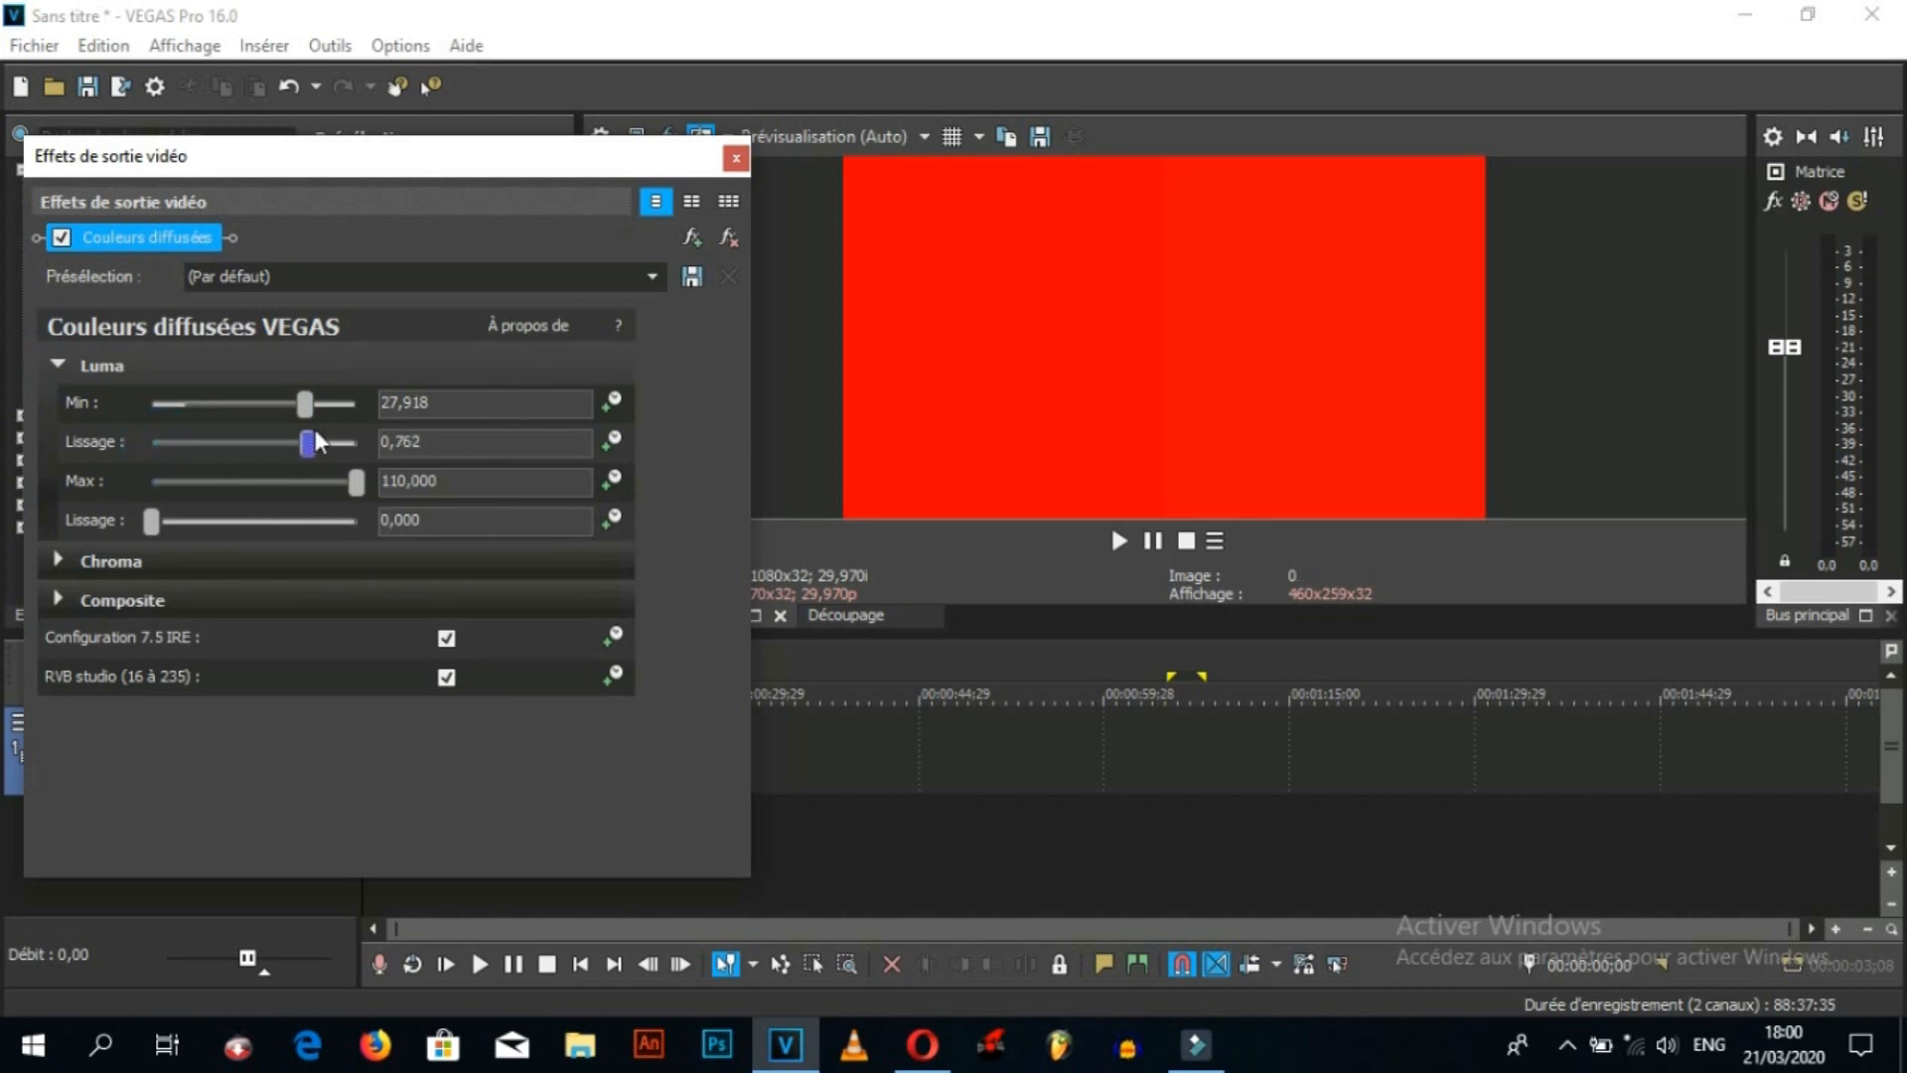
{"action": "left_click_drag", "start_coordinate": [153, 524], "coordinate": [394, 553]}
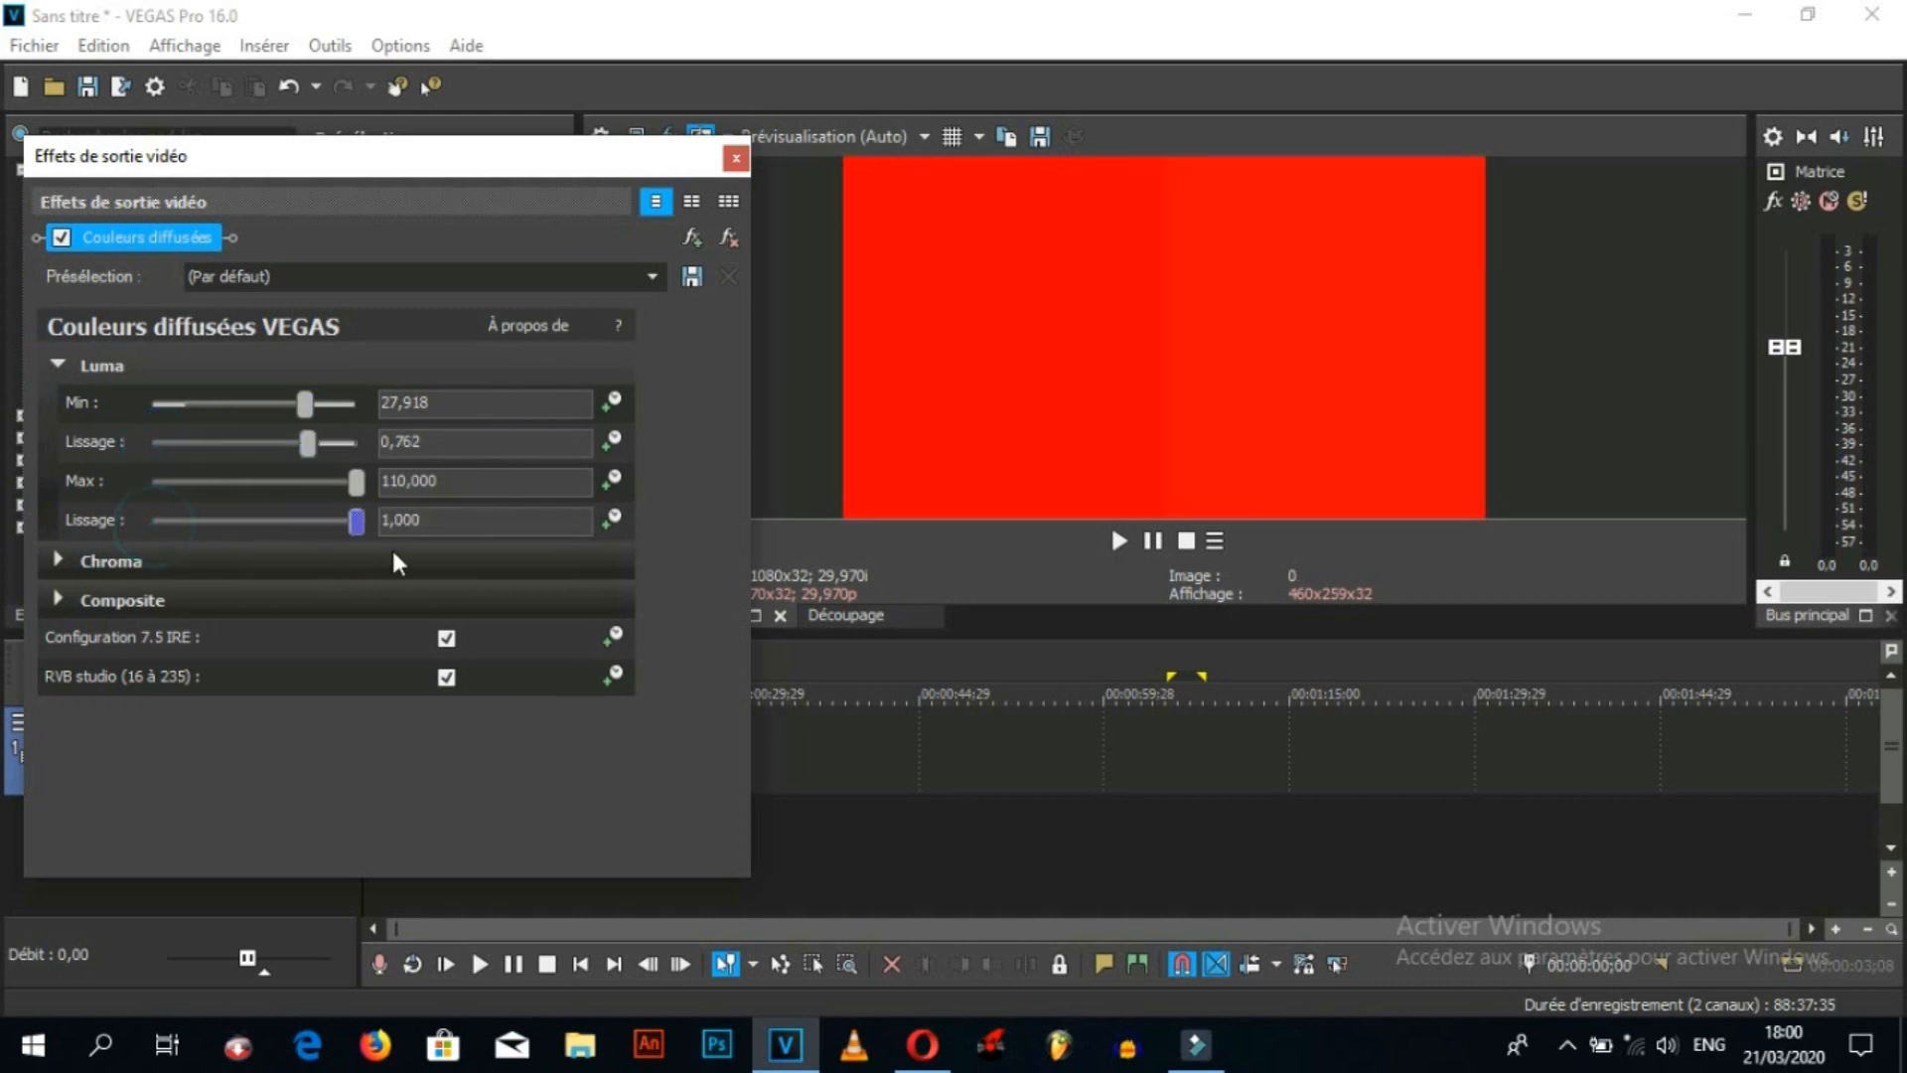
{"action": "left_click", "coordinate": [56, 365]}
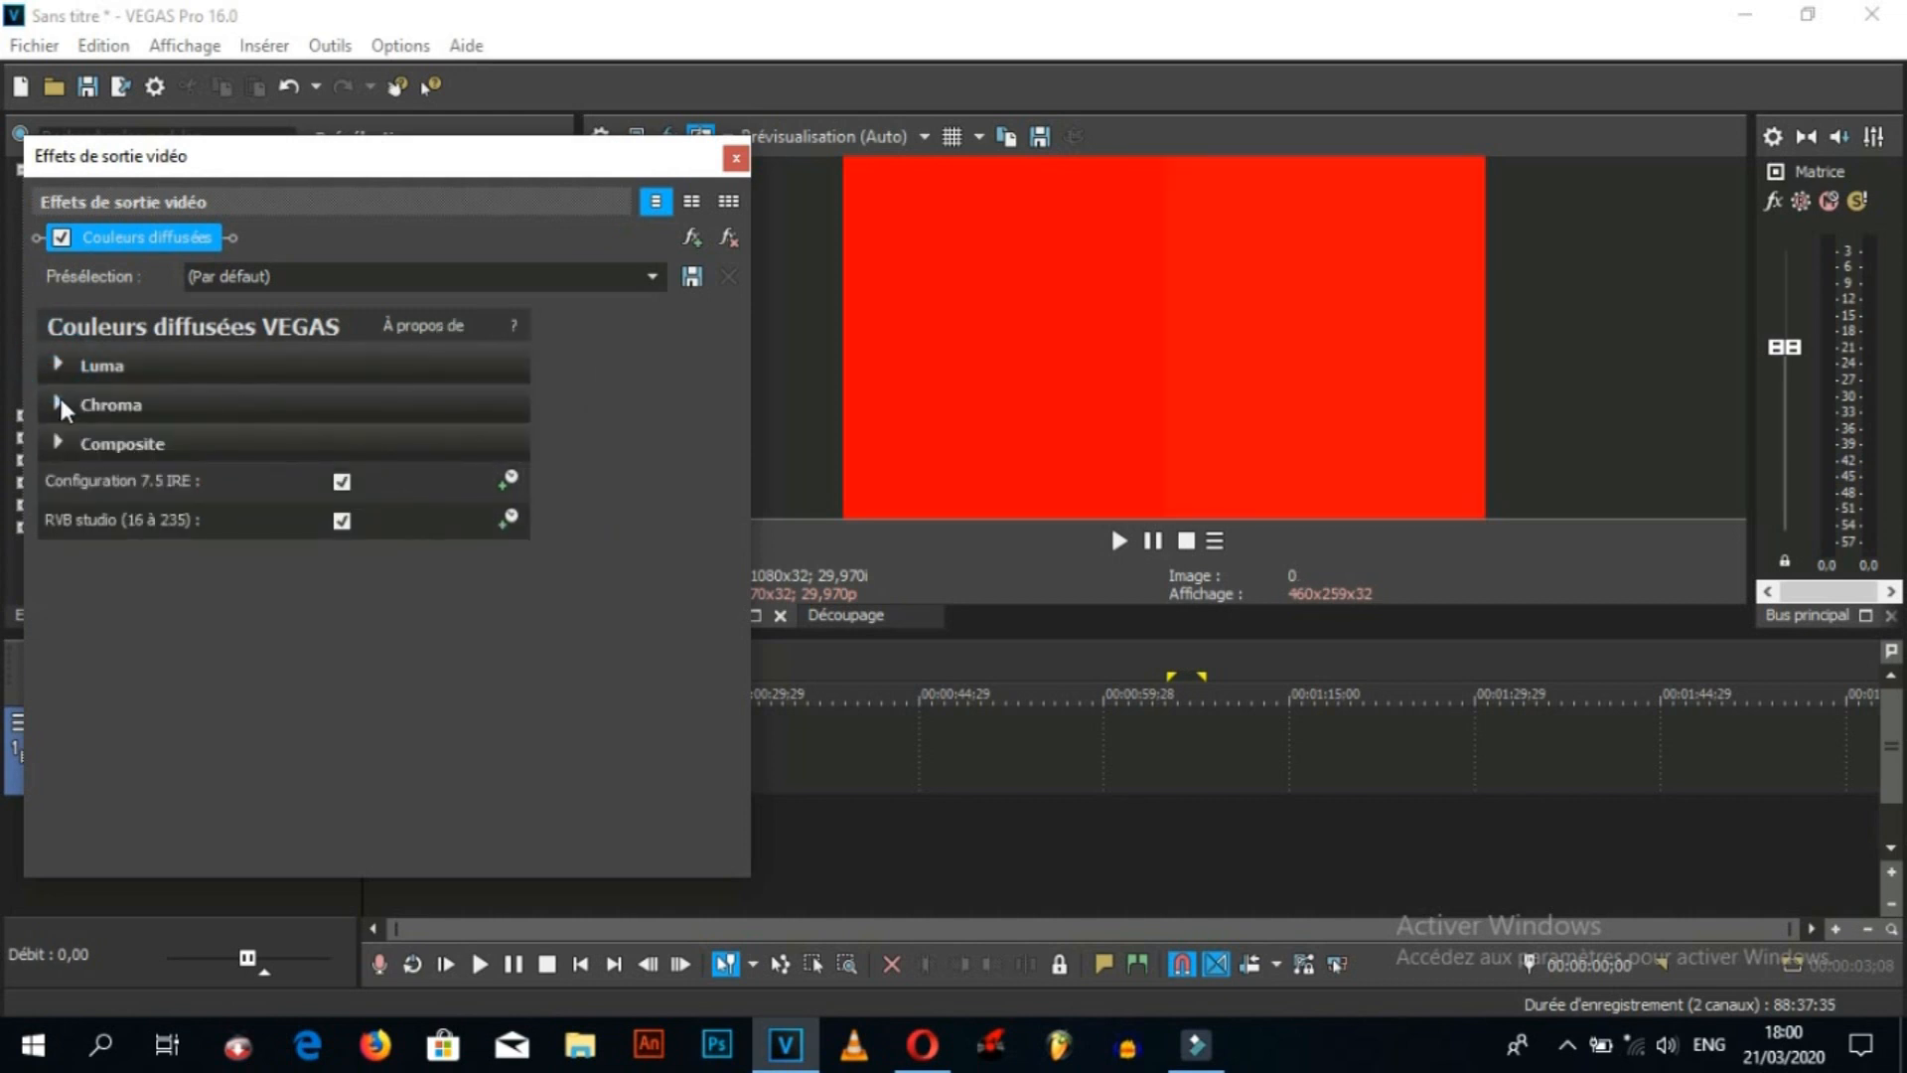
- Set the effect's Chroma smoothing to about 0.653 and its maximum to about 92.626
{"action": "left_click", "coordinate": [58, 403]}
{"action": "left_click_drag", "start_coordinate": [149, 484], "coordinate": [282, 489]}
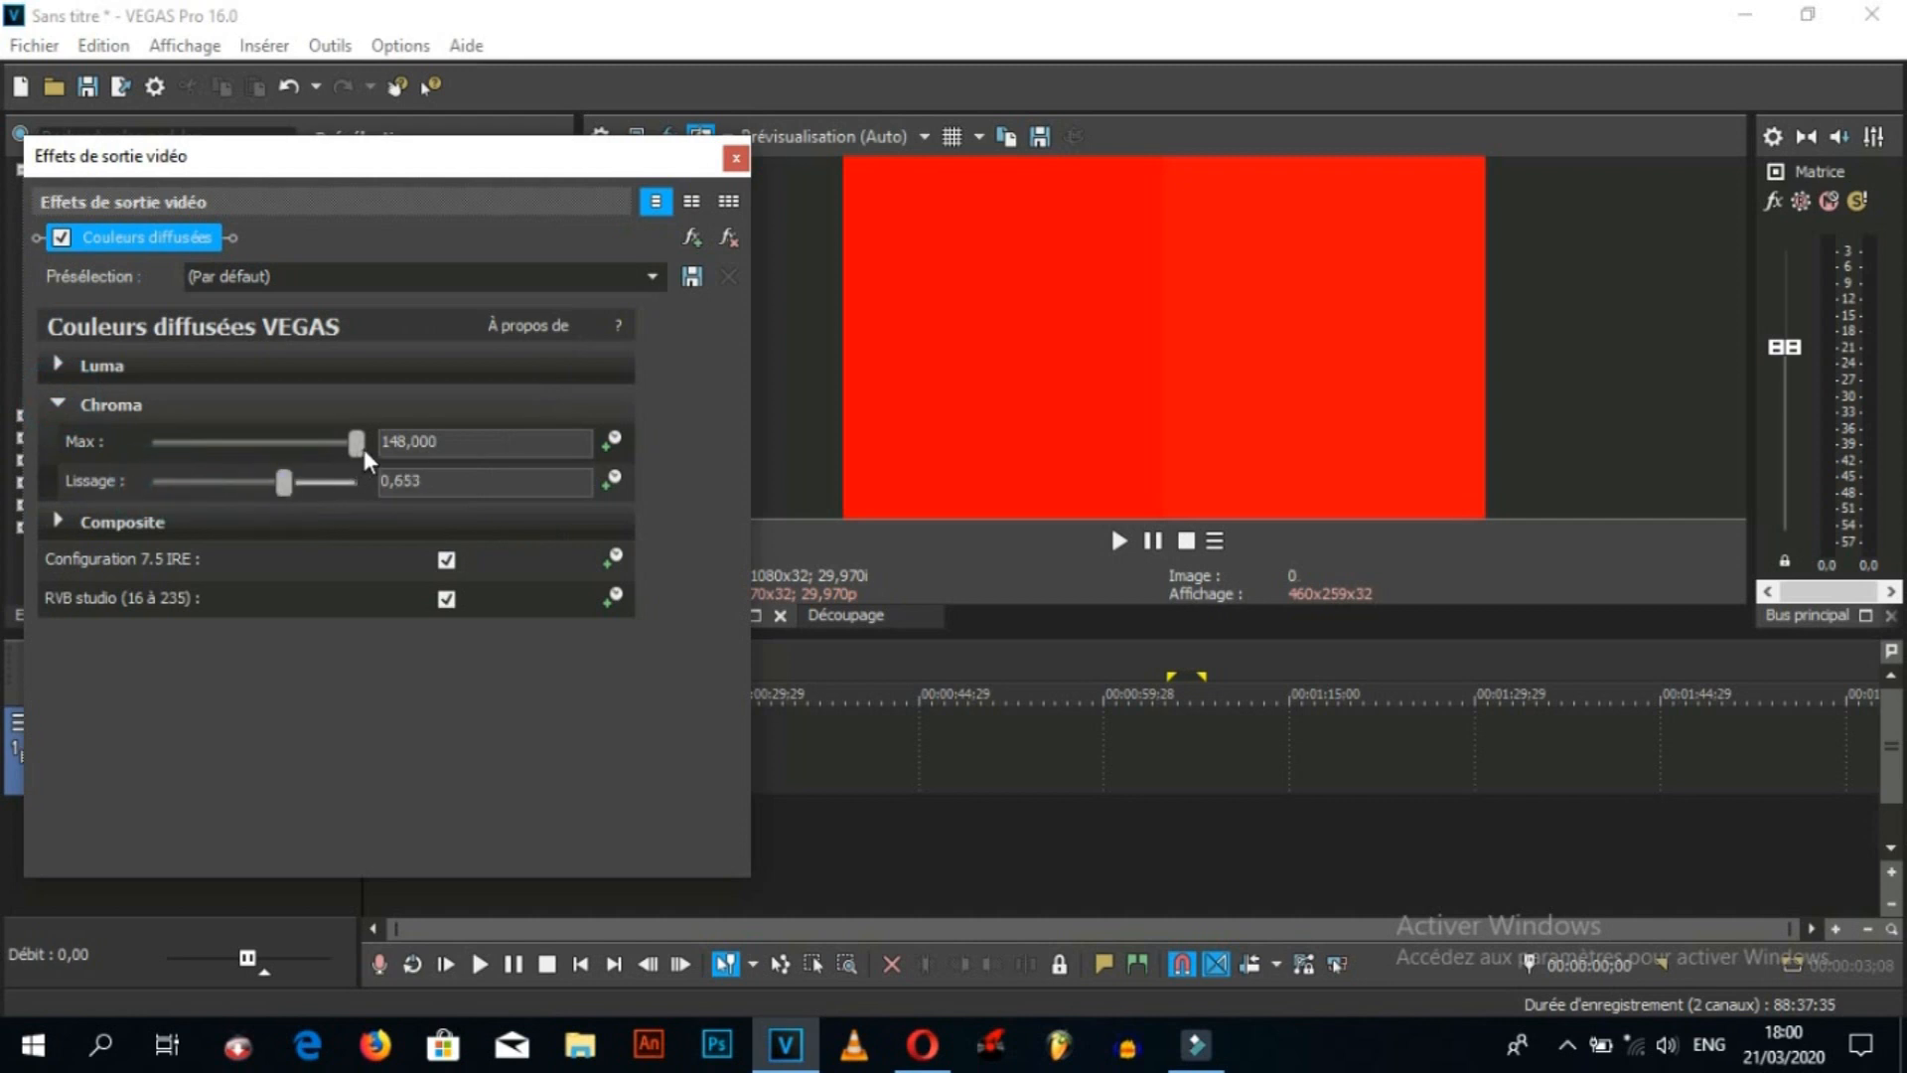
{"action": "left_click_drag", "start_coordinate": [354, 446], "coordinate": [286, 455]}
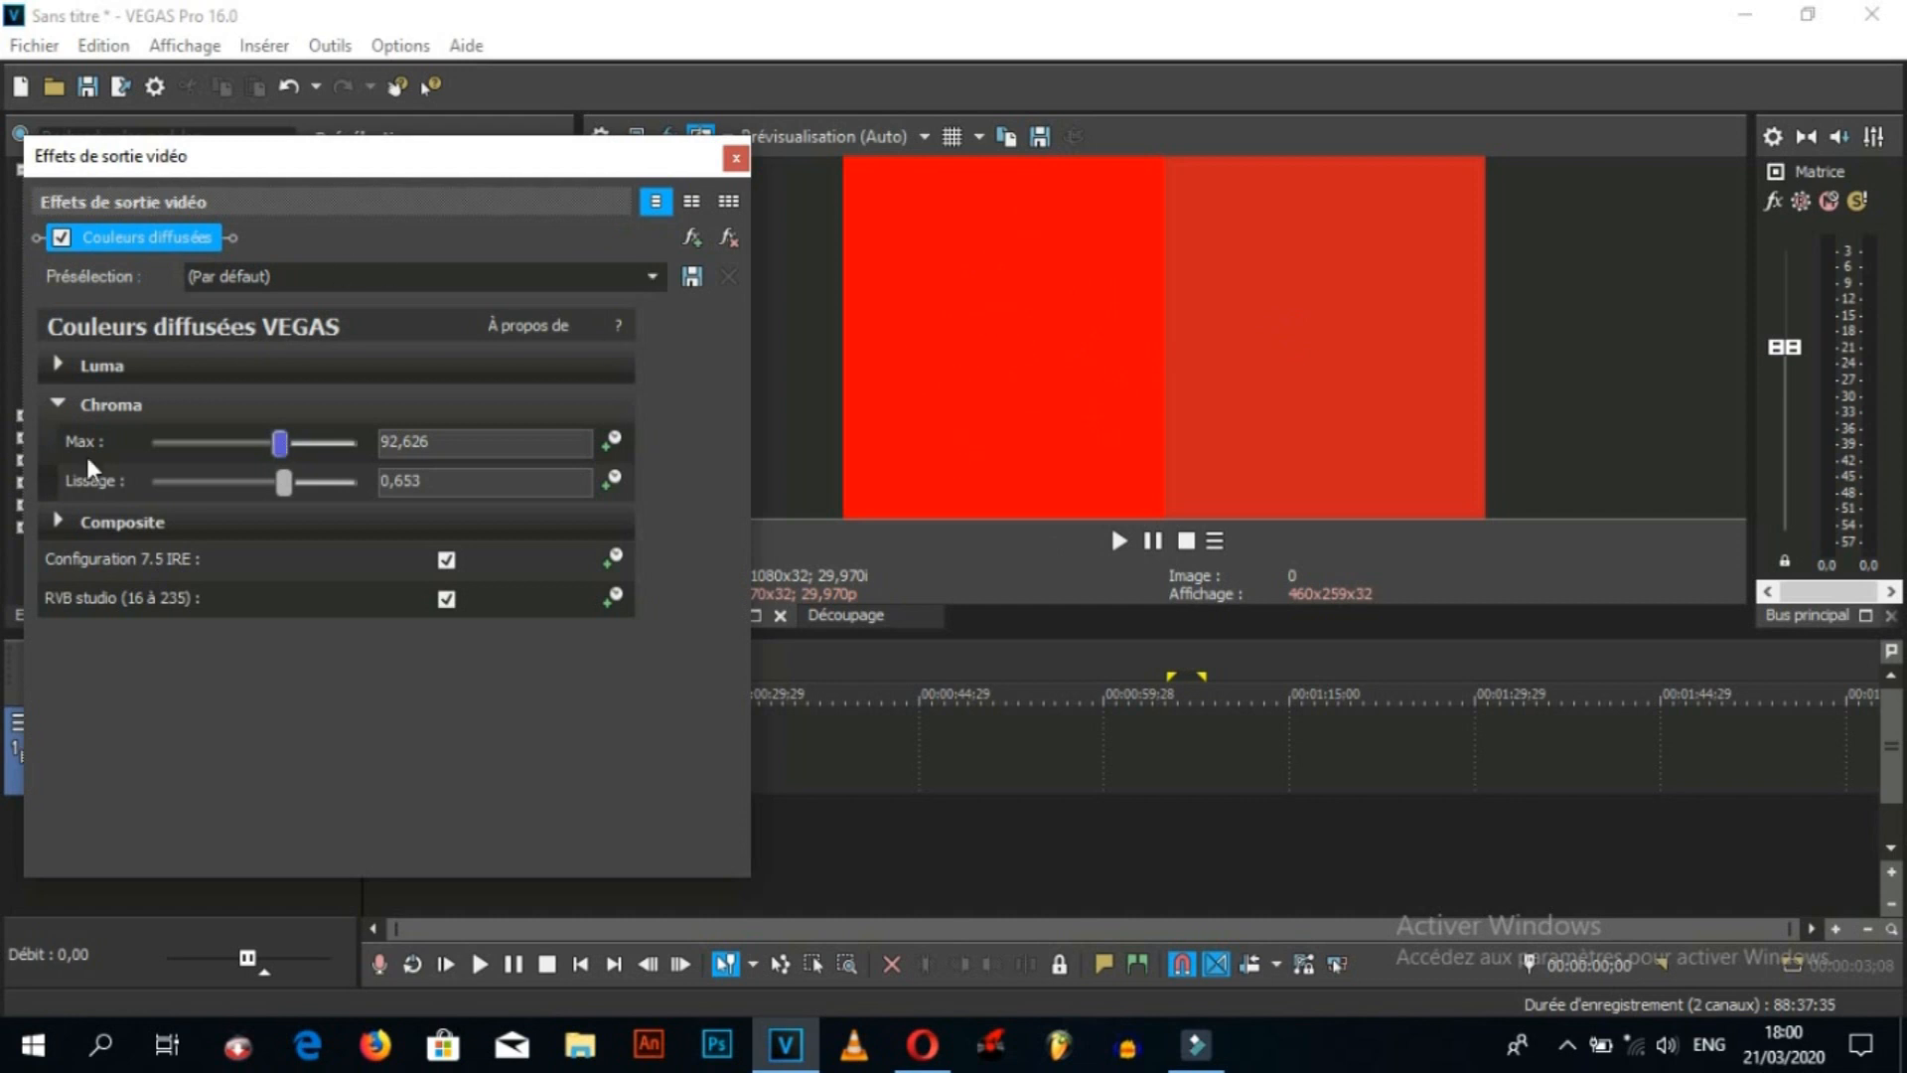
{"action": "left_click", "coordinate": [56, 405]}
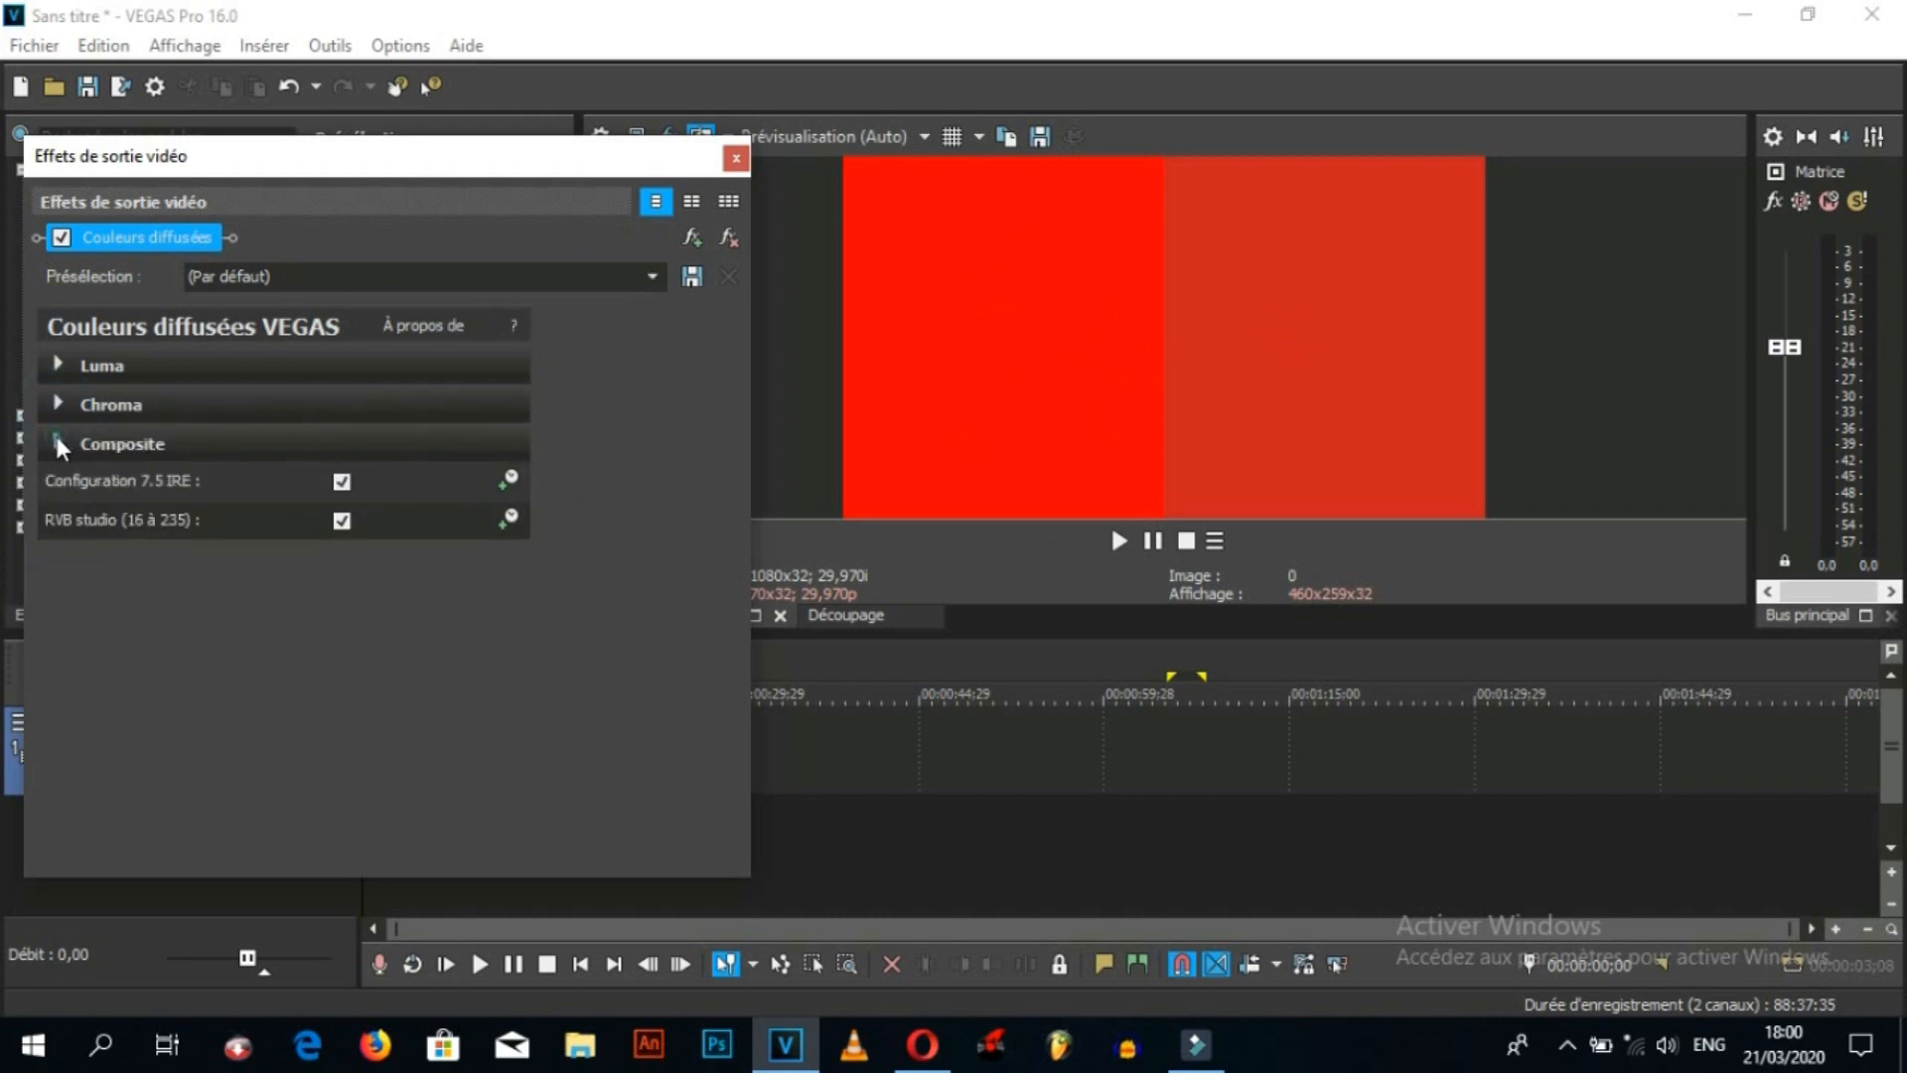
- Set the effect's Composite minimum to about -16.490 with smoothing about 0.551, and close the effect settings
{"action": "left_click", "coordinate": [57, 440]}
{"action": "left_click_drag", "start_coordinate": [151, 480], "coordinate": [312, 483]}
{"action": "left_click_drag", "start_coordinate": [149, 520], "coordinate": [263, 520]}
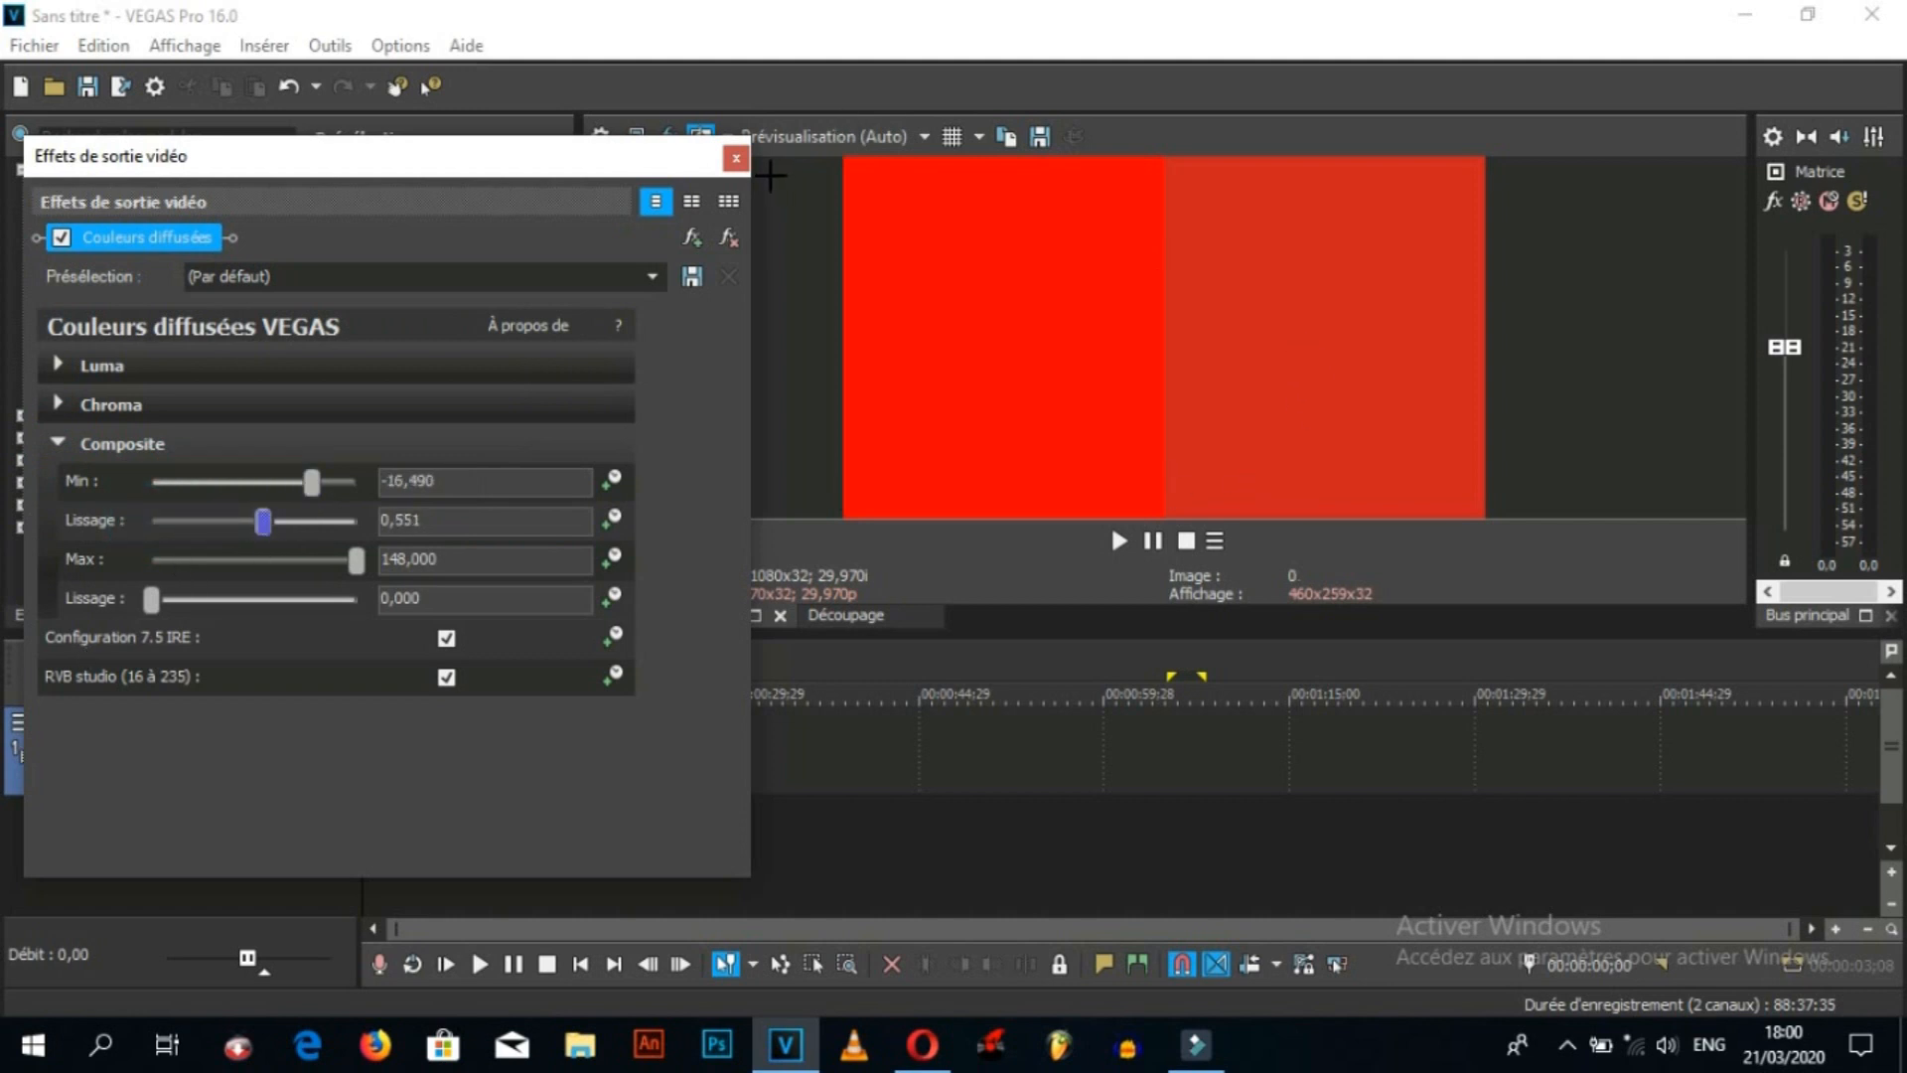
{"action": "left_click", "coordinate": [735, 158]}
- Toggle the split-screen comparison off and back on, and apply it to the left half of the preview
{"action": "left_click", "coordinate": [699, 139]}
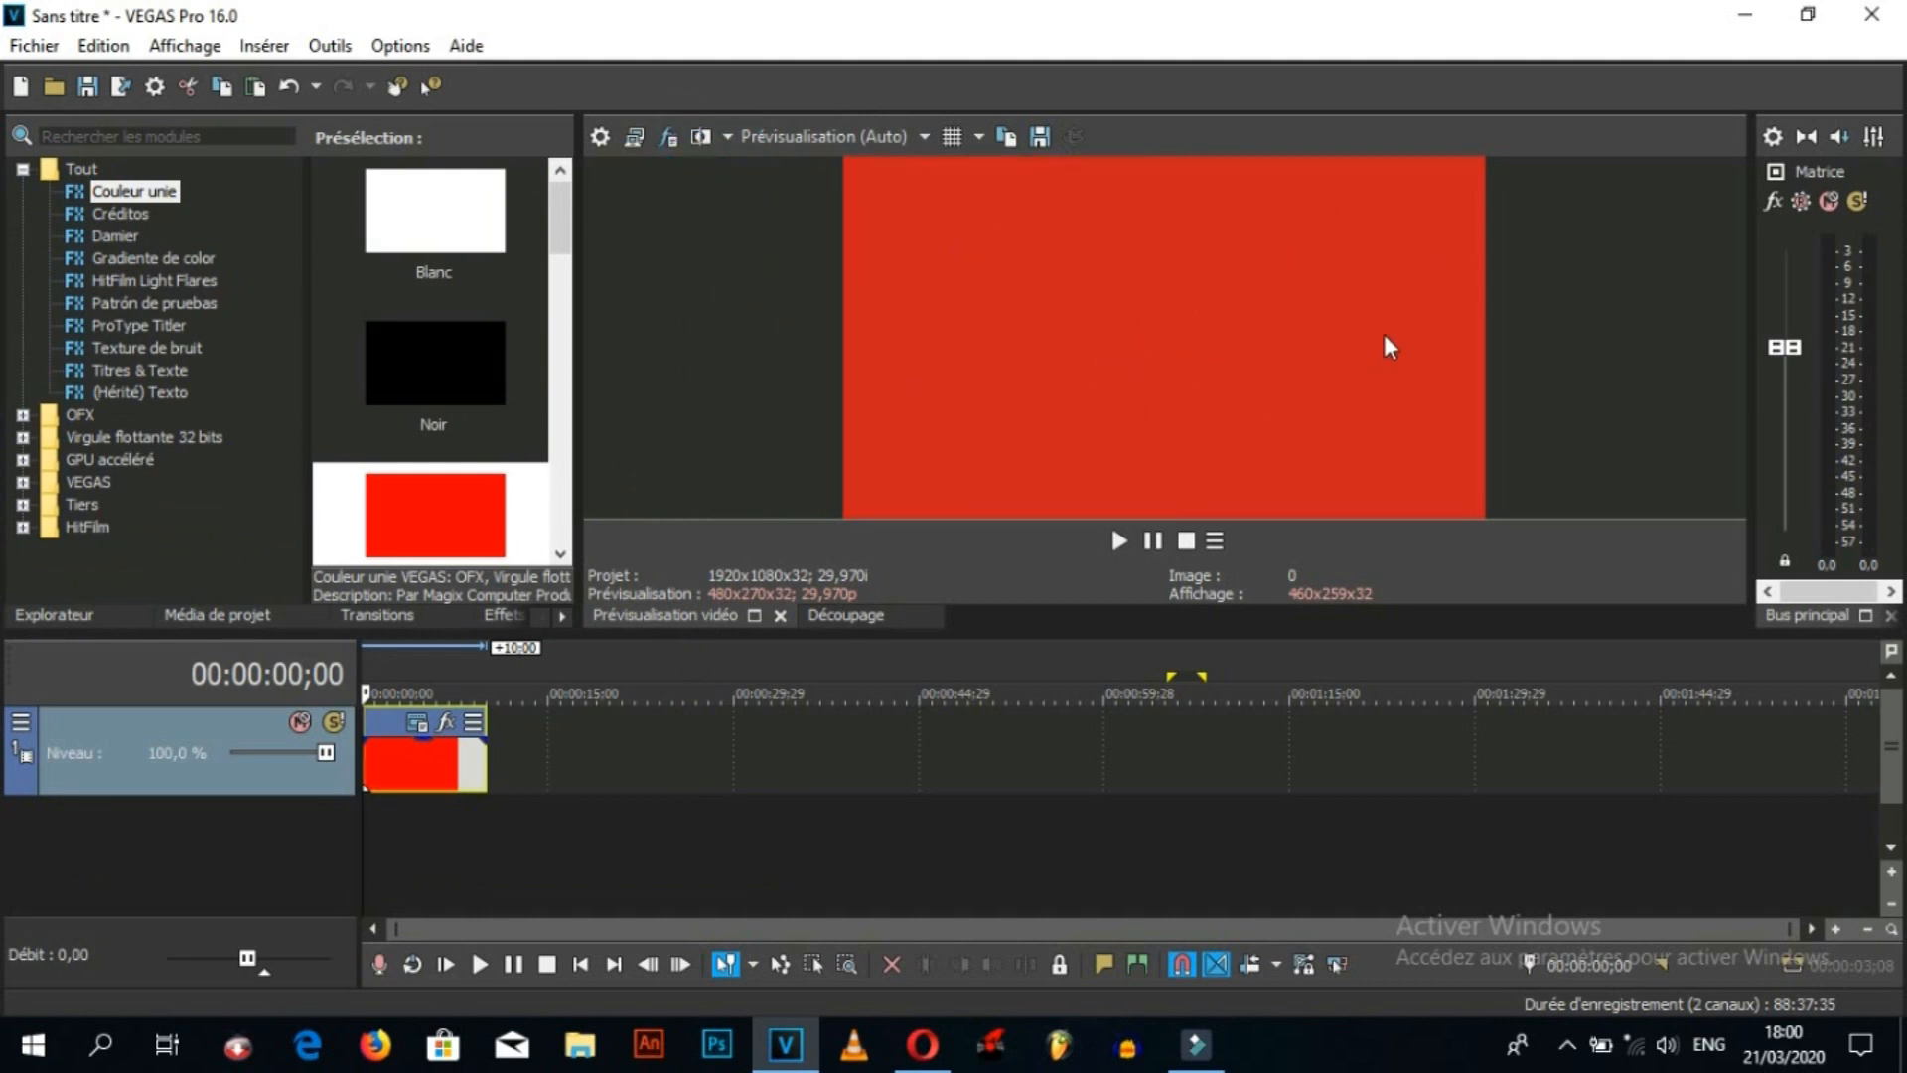
{"action": "left_click", "coordinate": [700, 139]}
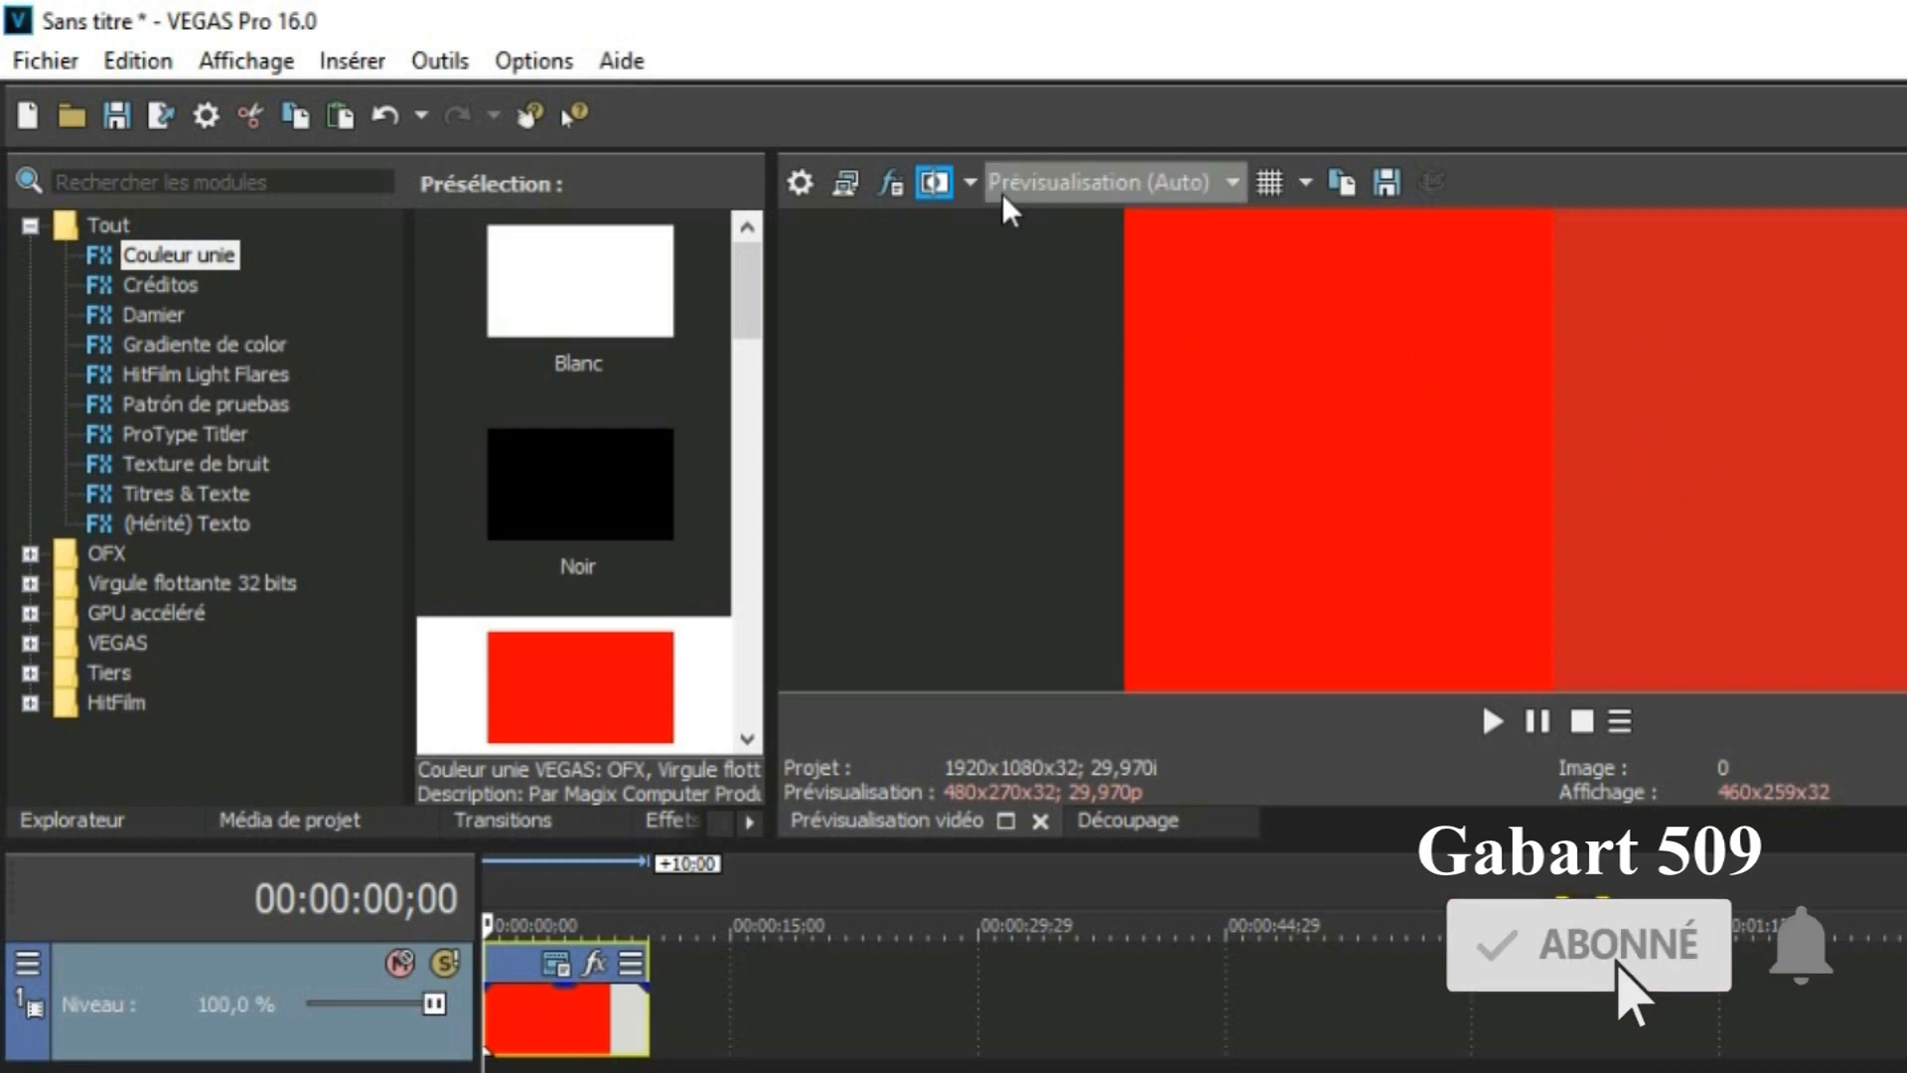
{"action": "left_click", "coordinate": [969, 183]}
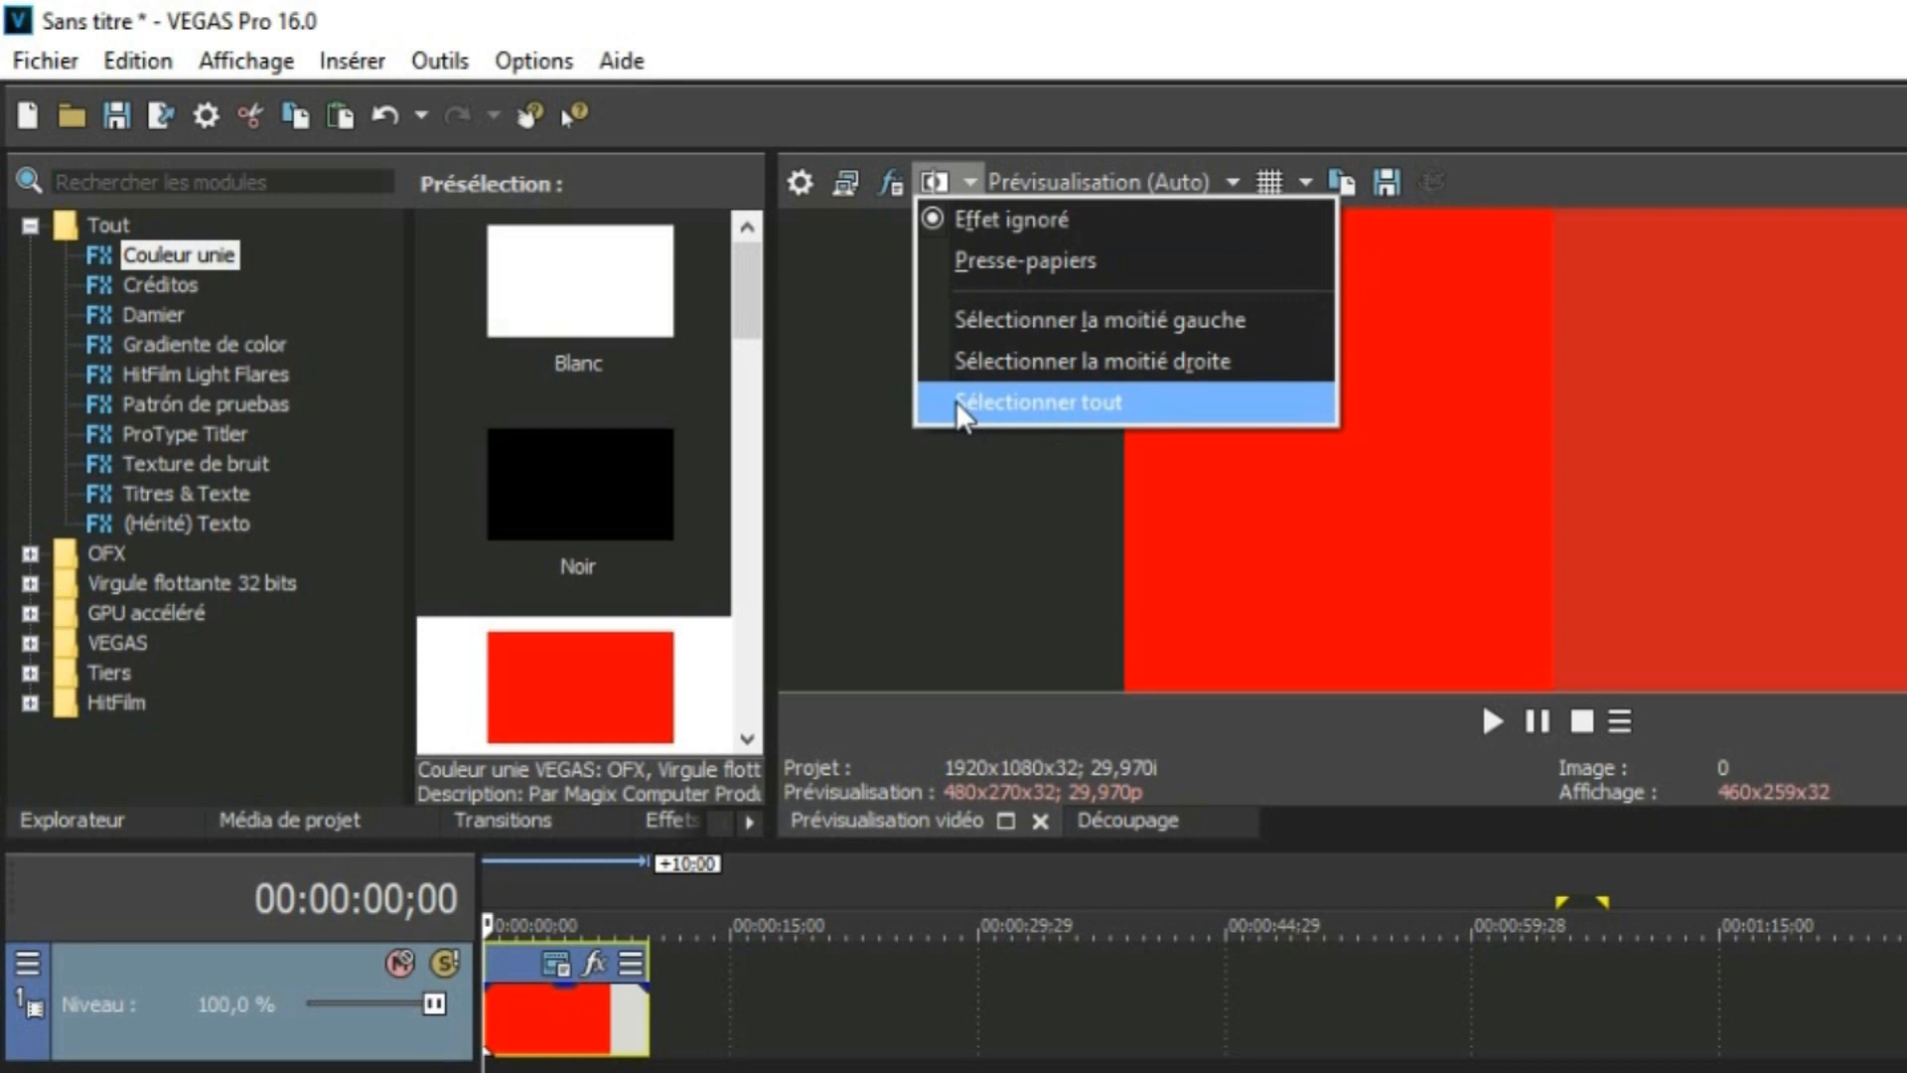
{"action": "left_click", "coordinate": [940, 330]}
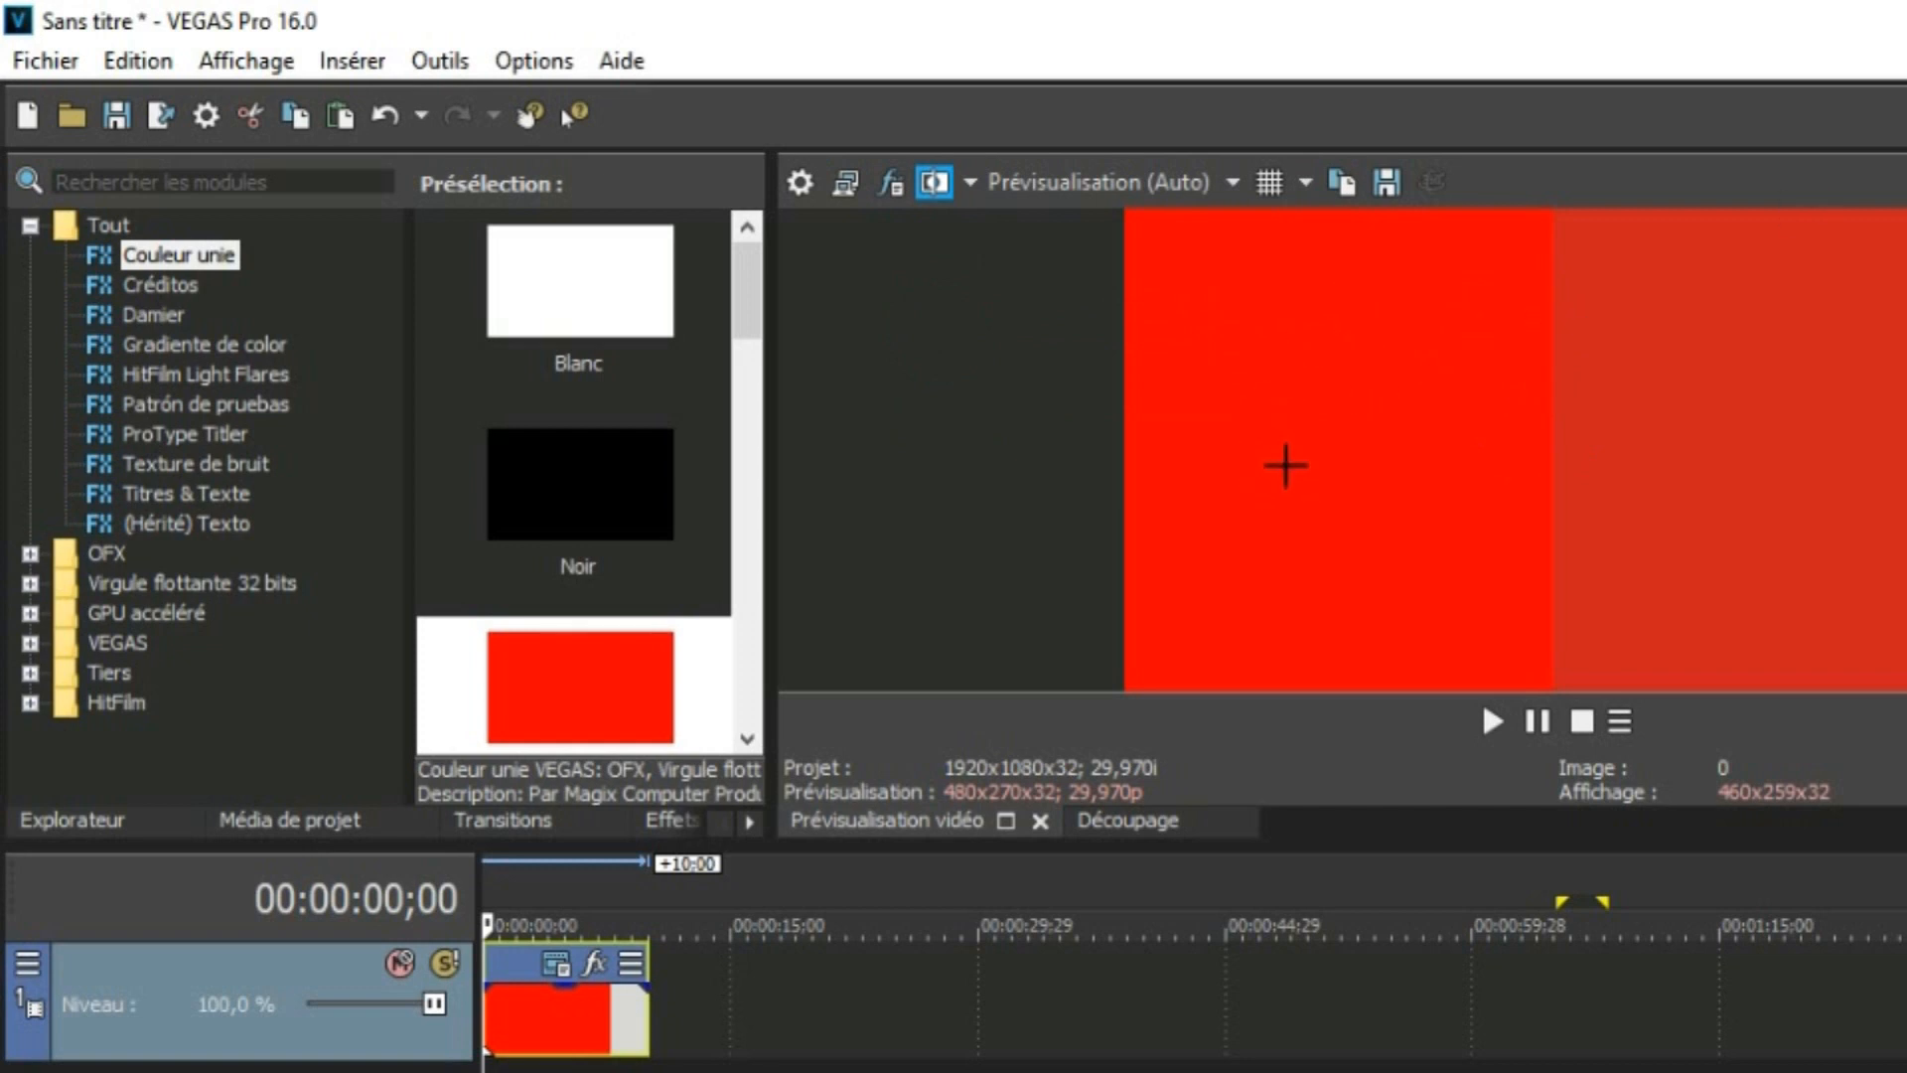
- Switch the split-screen comparison to the right half of the preview, and from there to the whole frame
{"action": "left_click", "coordinate": [963, 181]}
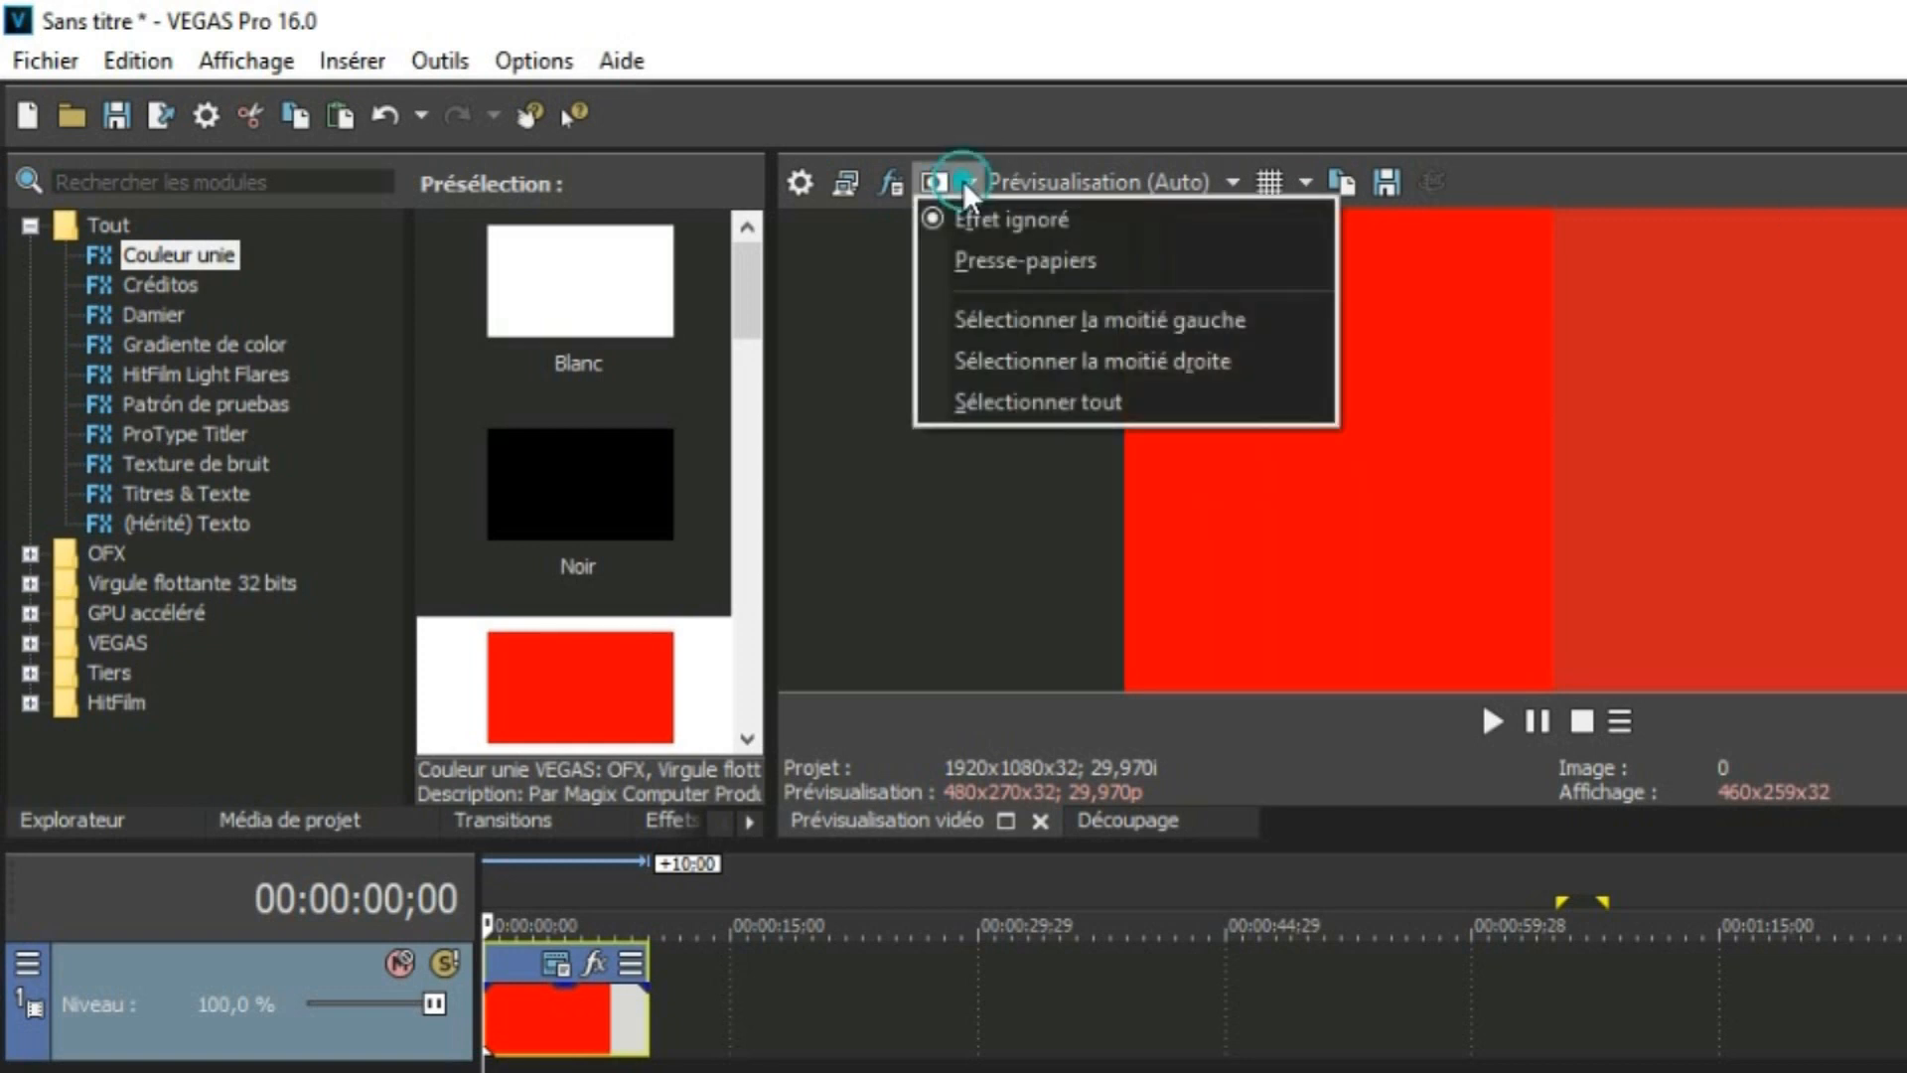
{"action": "left_click", "coordinate": [946, 358]}
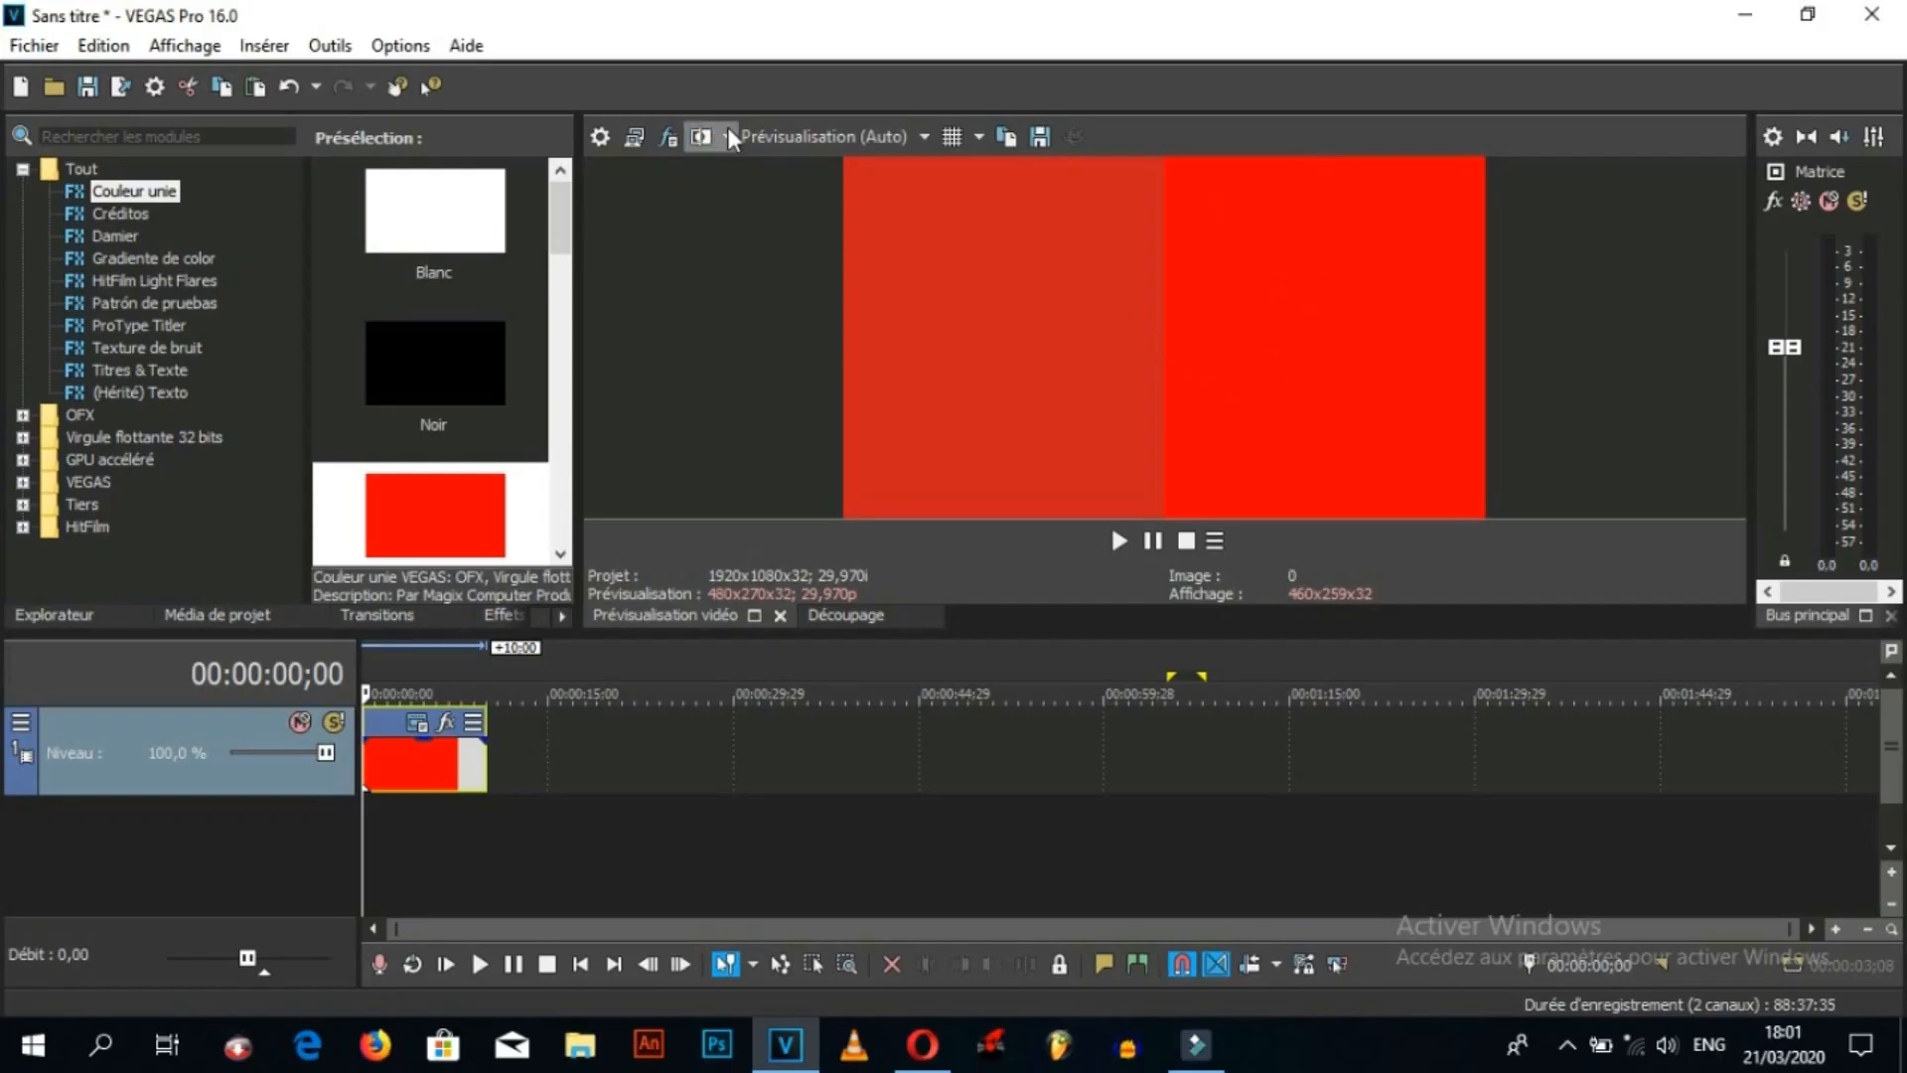
{"action": "left_click", "coordinate": [730, 137]}
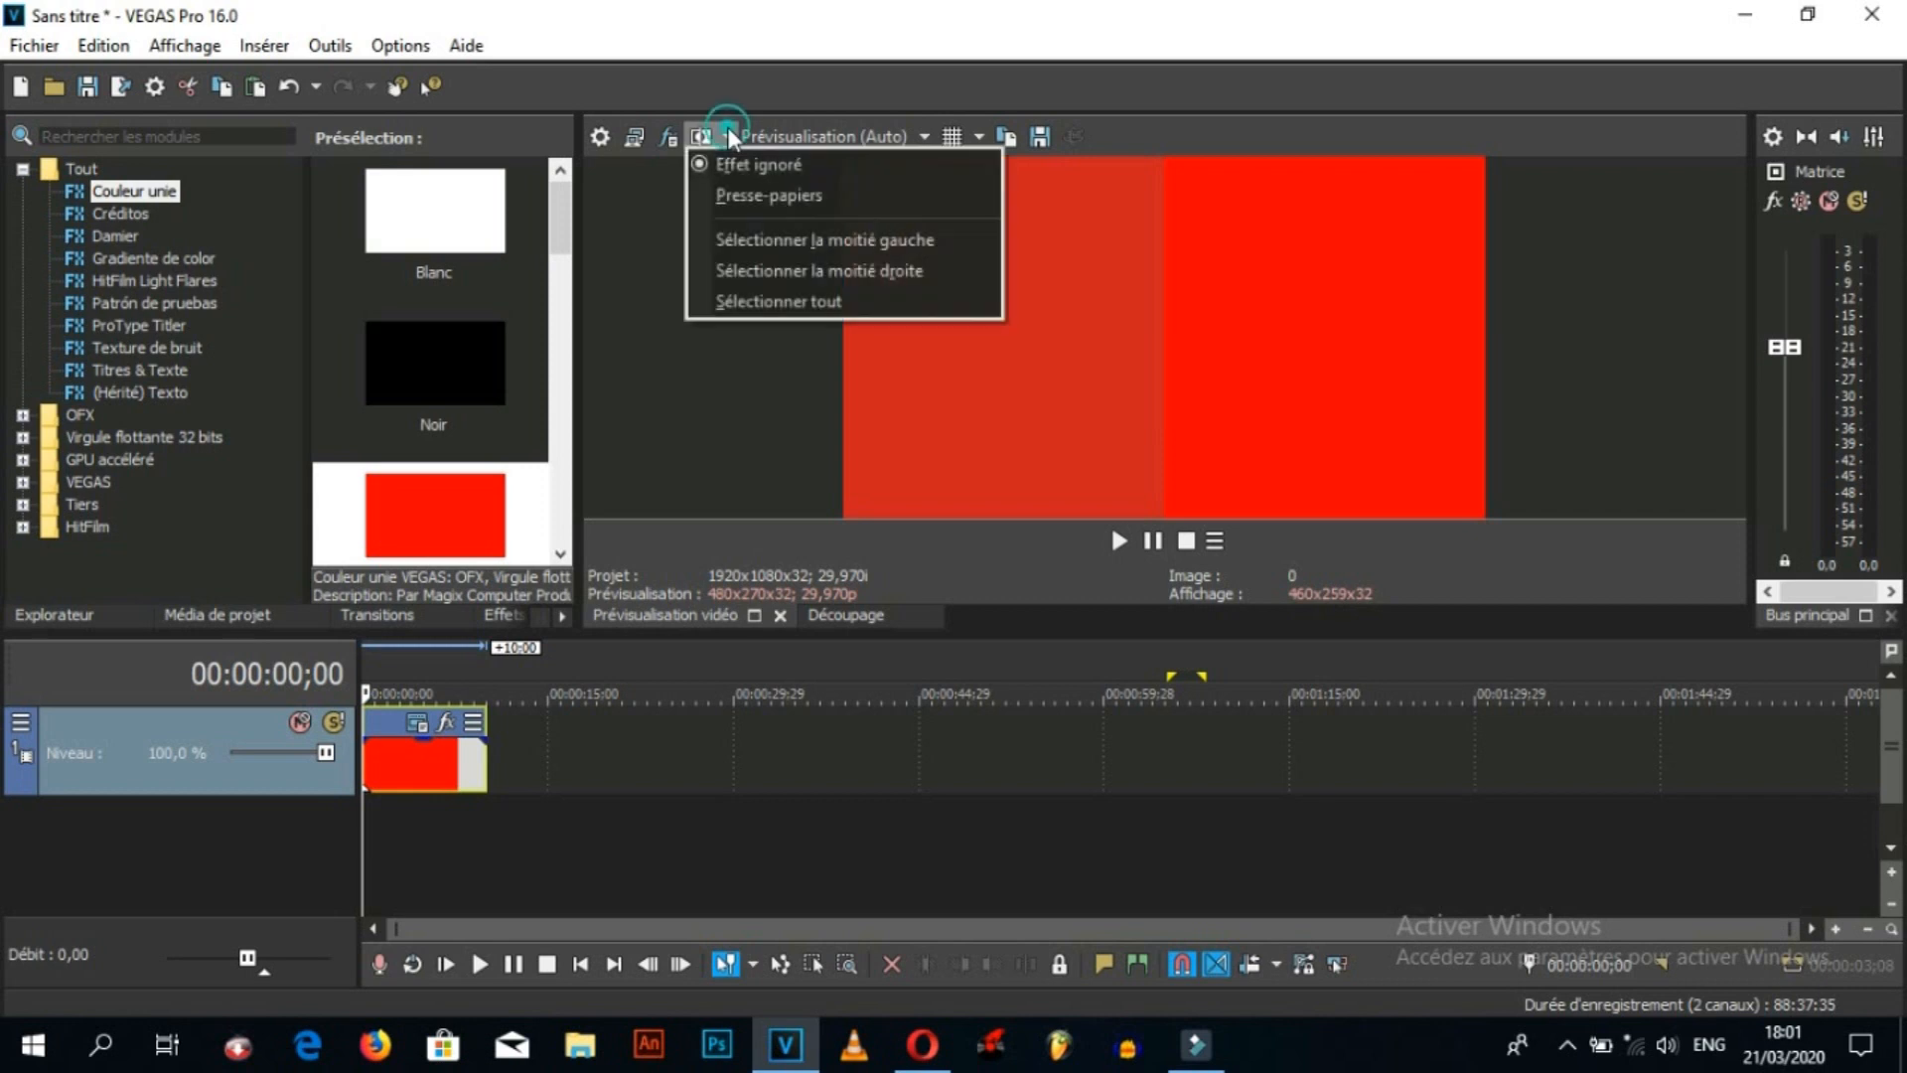
{"action": "left_click", "coordinate": [730, 302]}
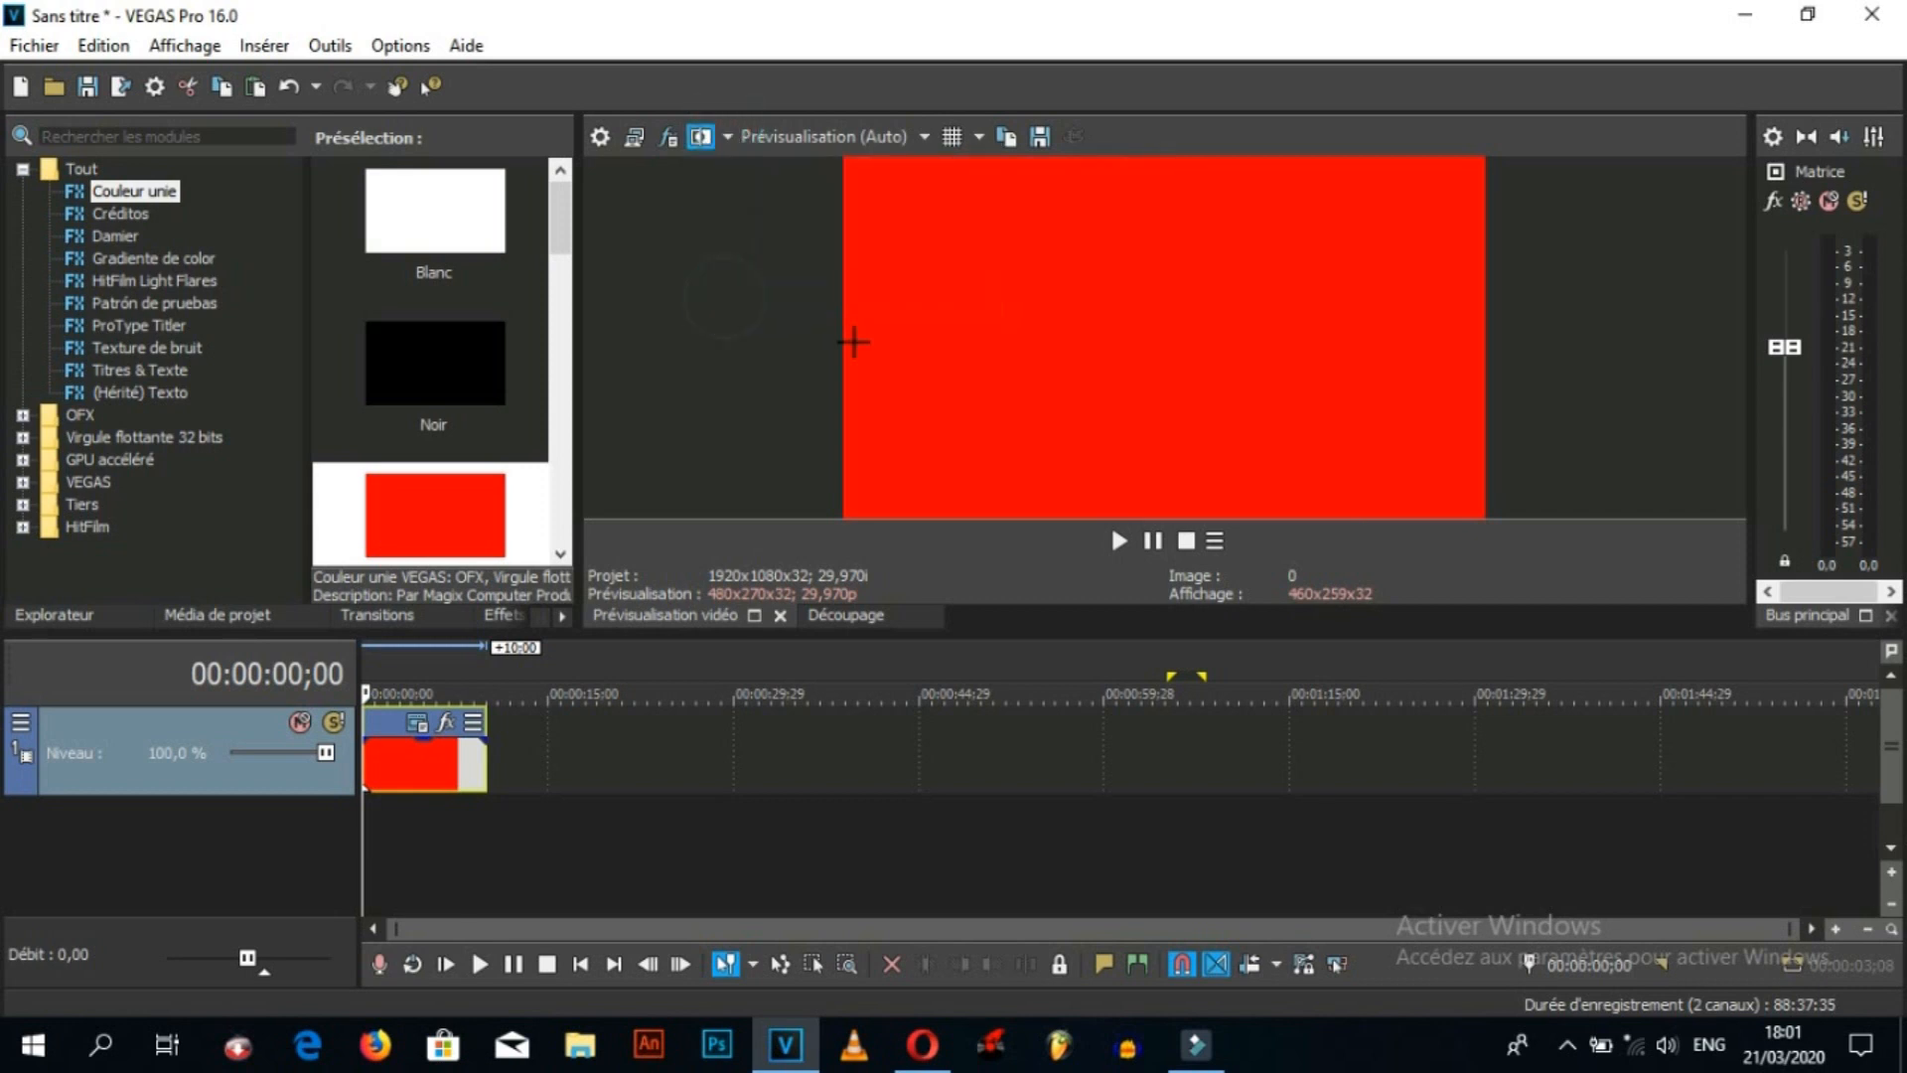
- Set the split-screen comparison to Effet ignoré on the left half of the preview, and turn the comparison off
{"action": "left_click", "coordinate": [725, 139]}
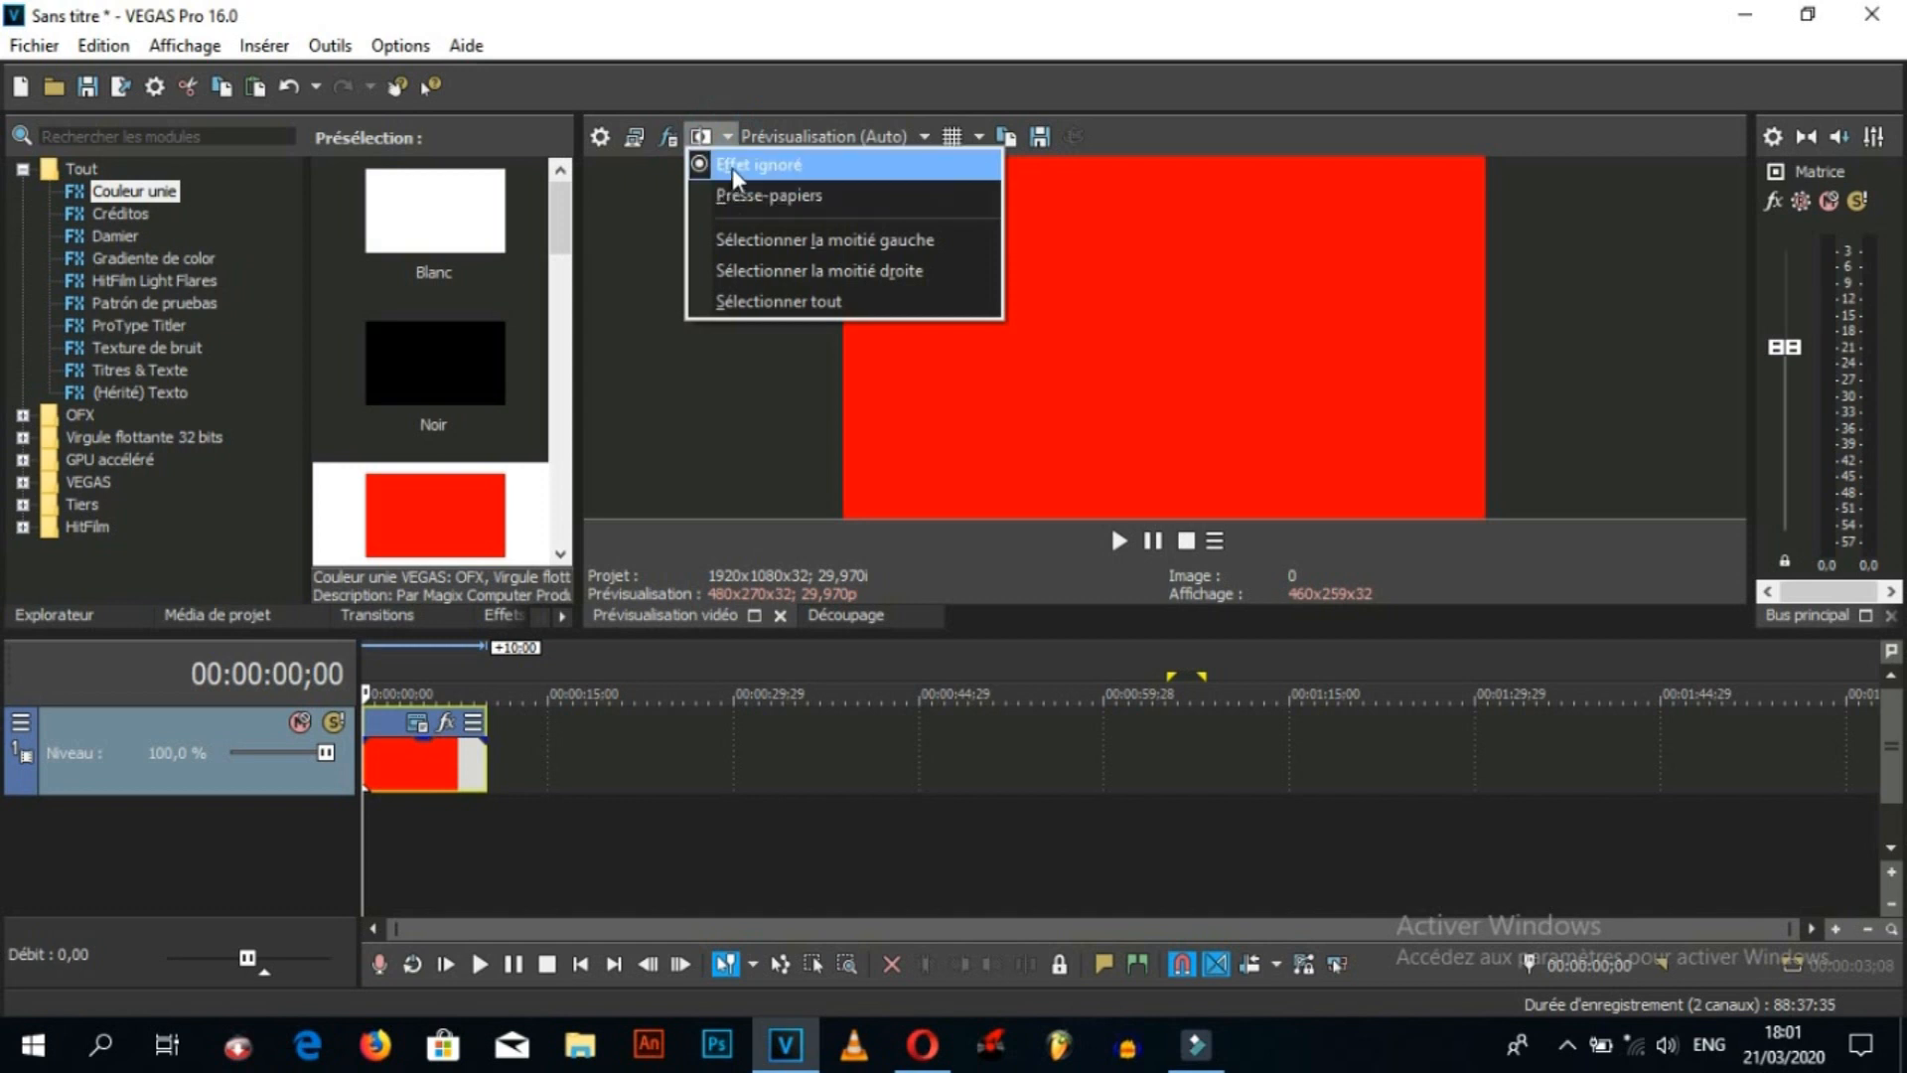
{"action": "left_click", "coordinate": [731, 166]}
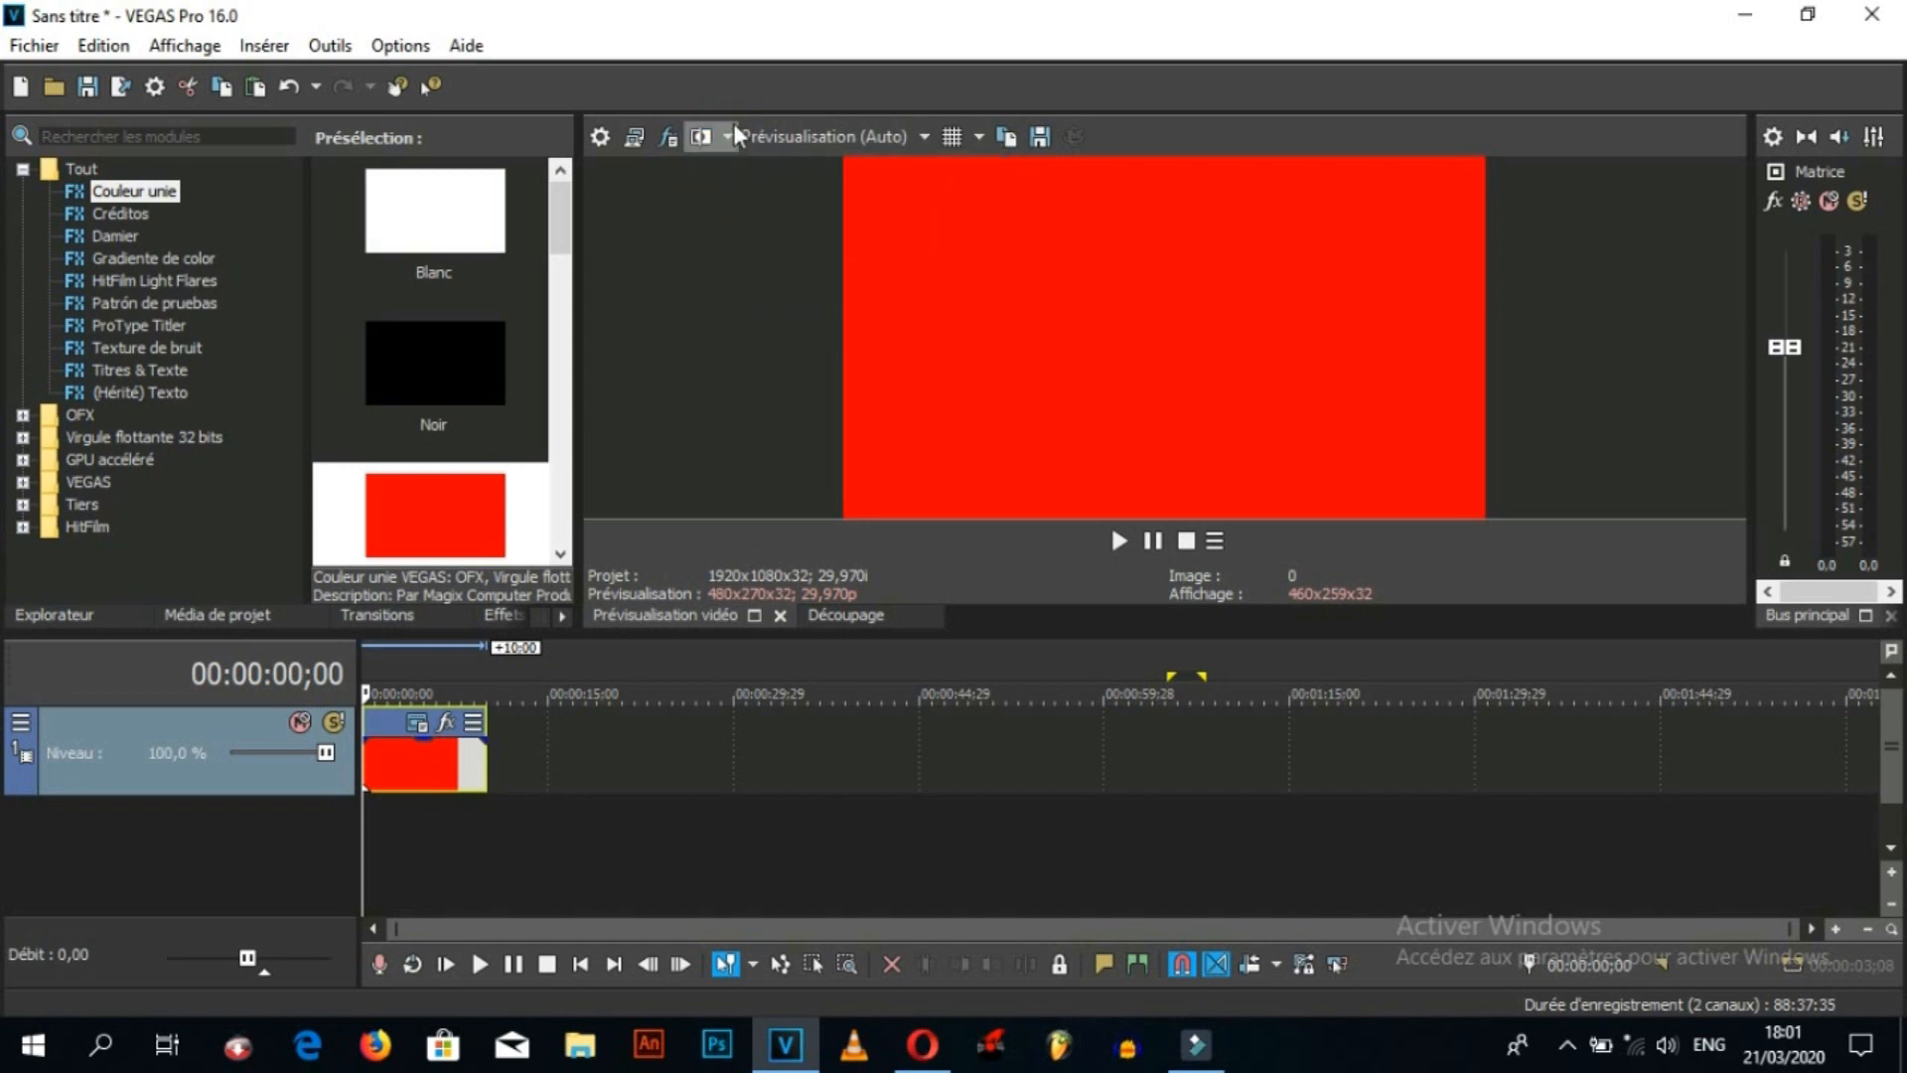
{"action": "left_click", "coordinate": [701, 137]}
{"action": "left_click", "coordinate": [728, 137]}
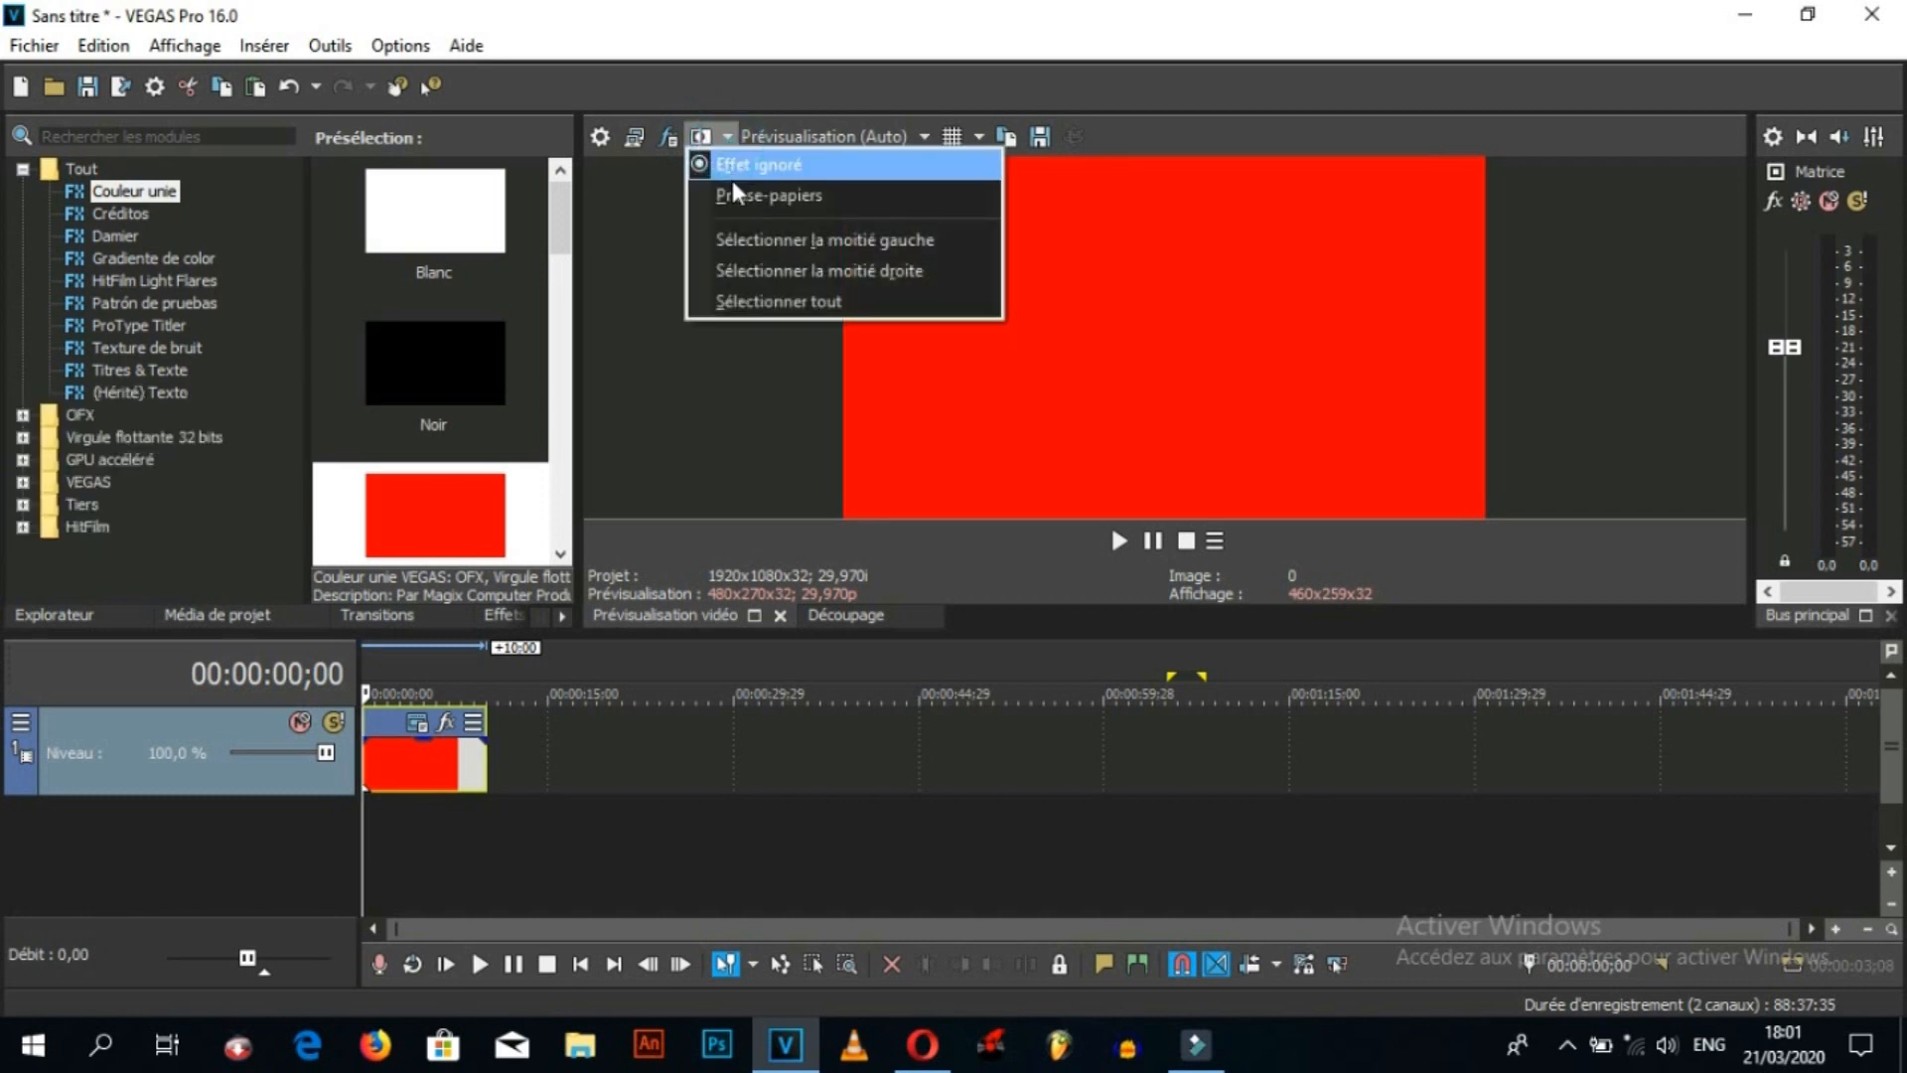
{"action": "left_click", "coordinate": [725, 241]}
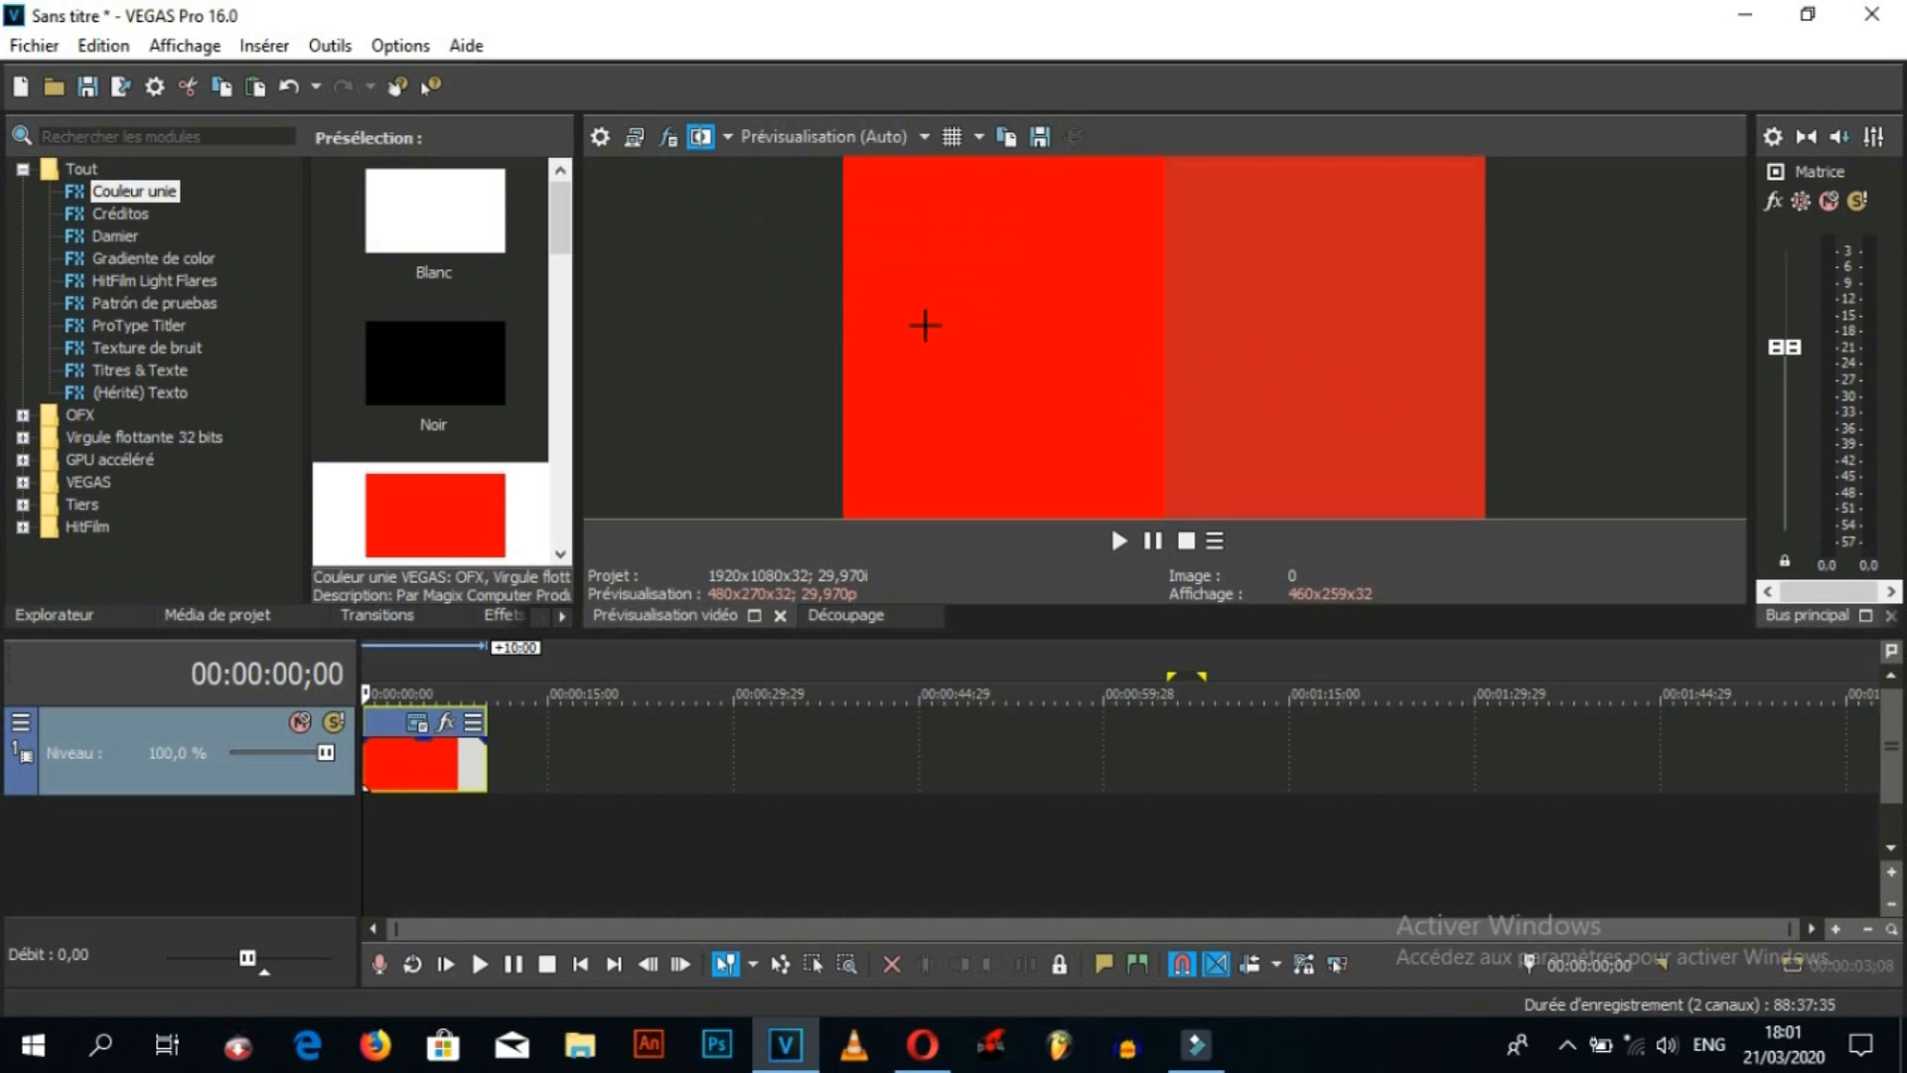
{"action": "left_click", "coordinate": [699, 136]}
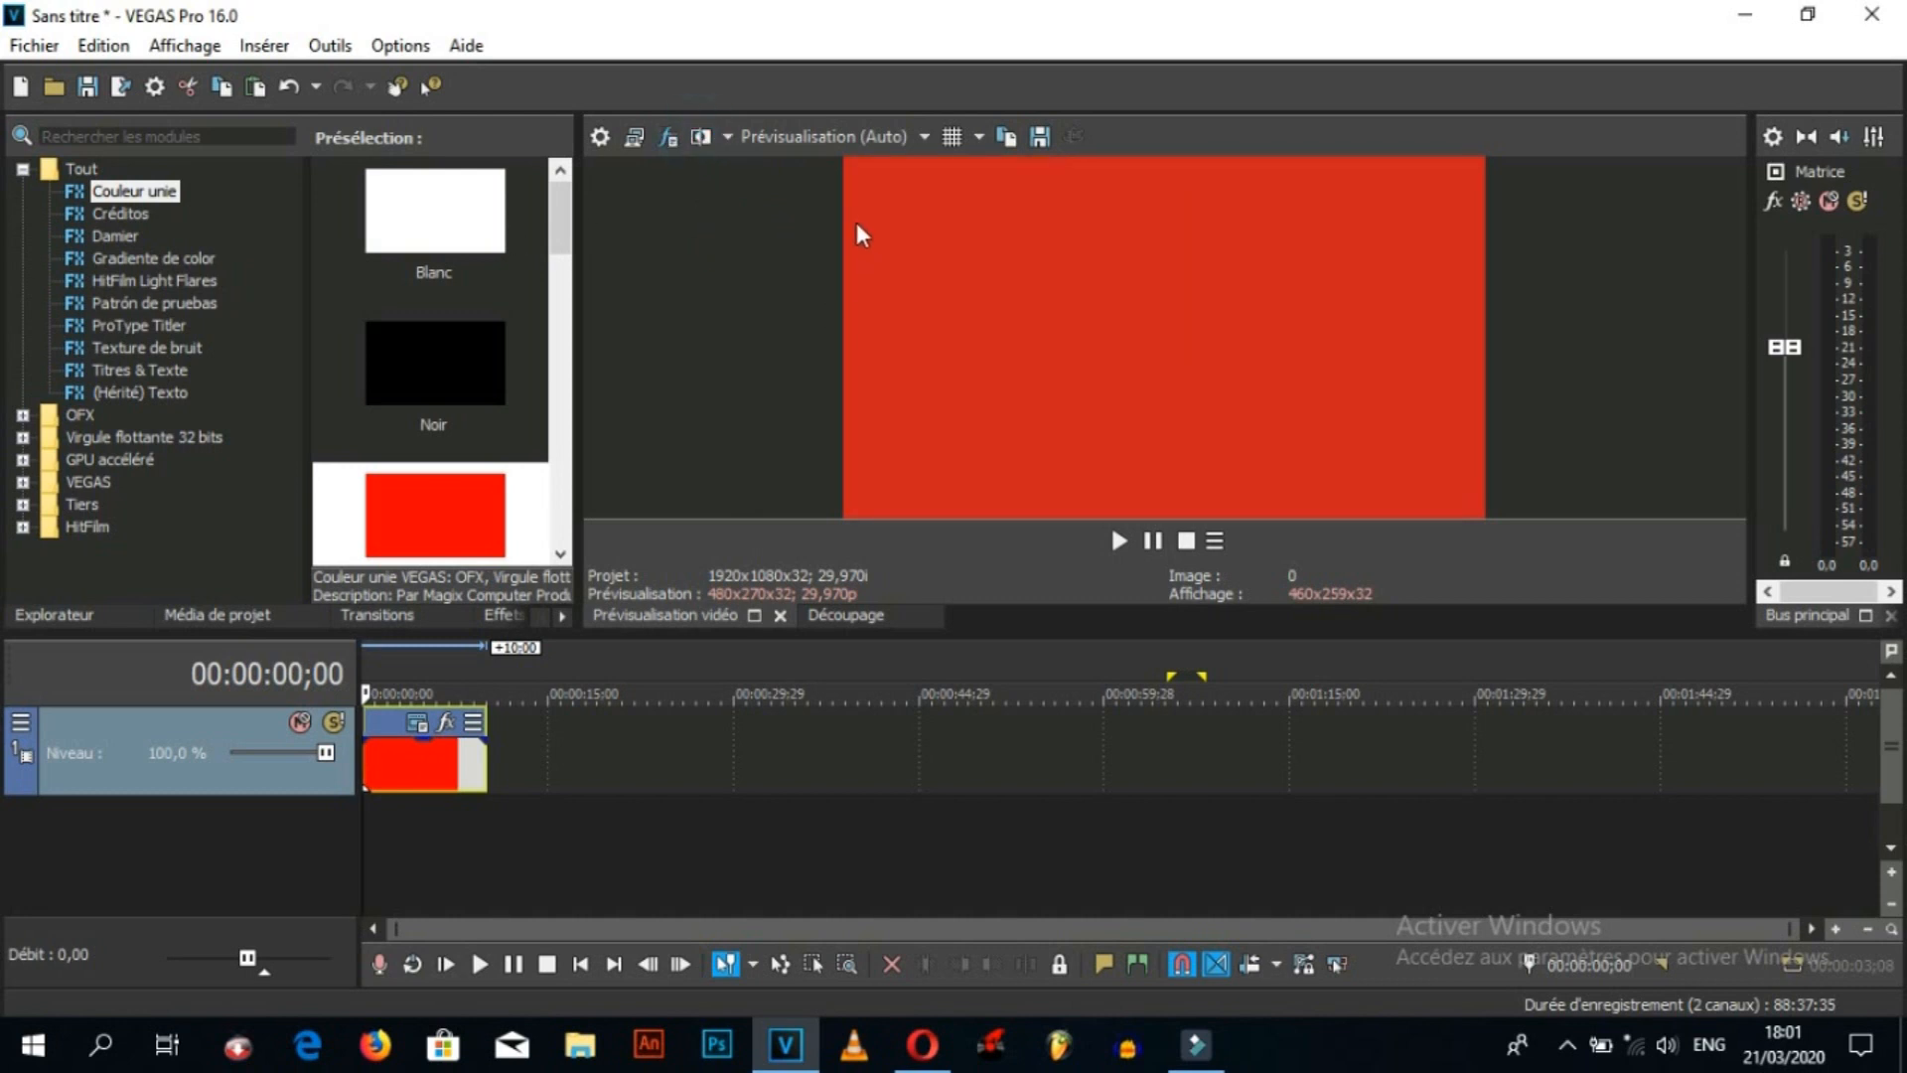
- Examine the preview quality levels and the resolution options they offer, leaving the quality setting as it is
{"action": "left_click", "coordinate": [807, 139]}
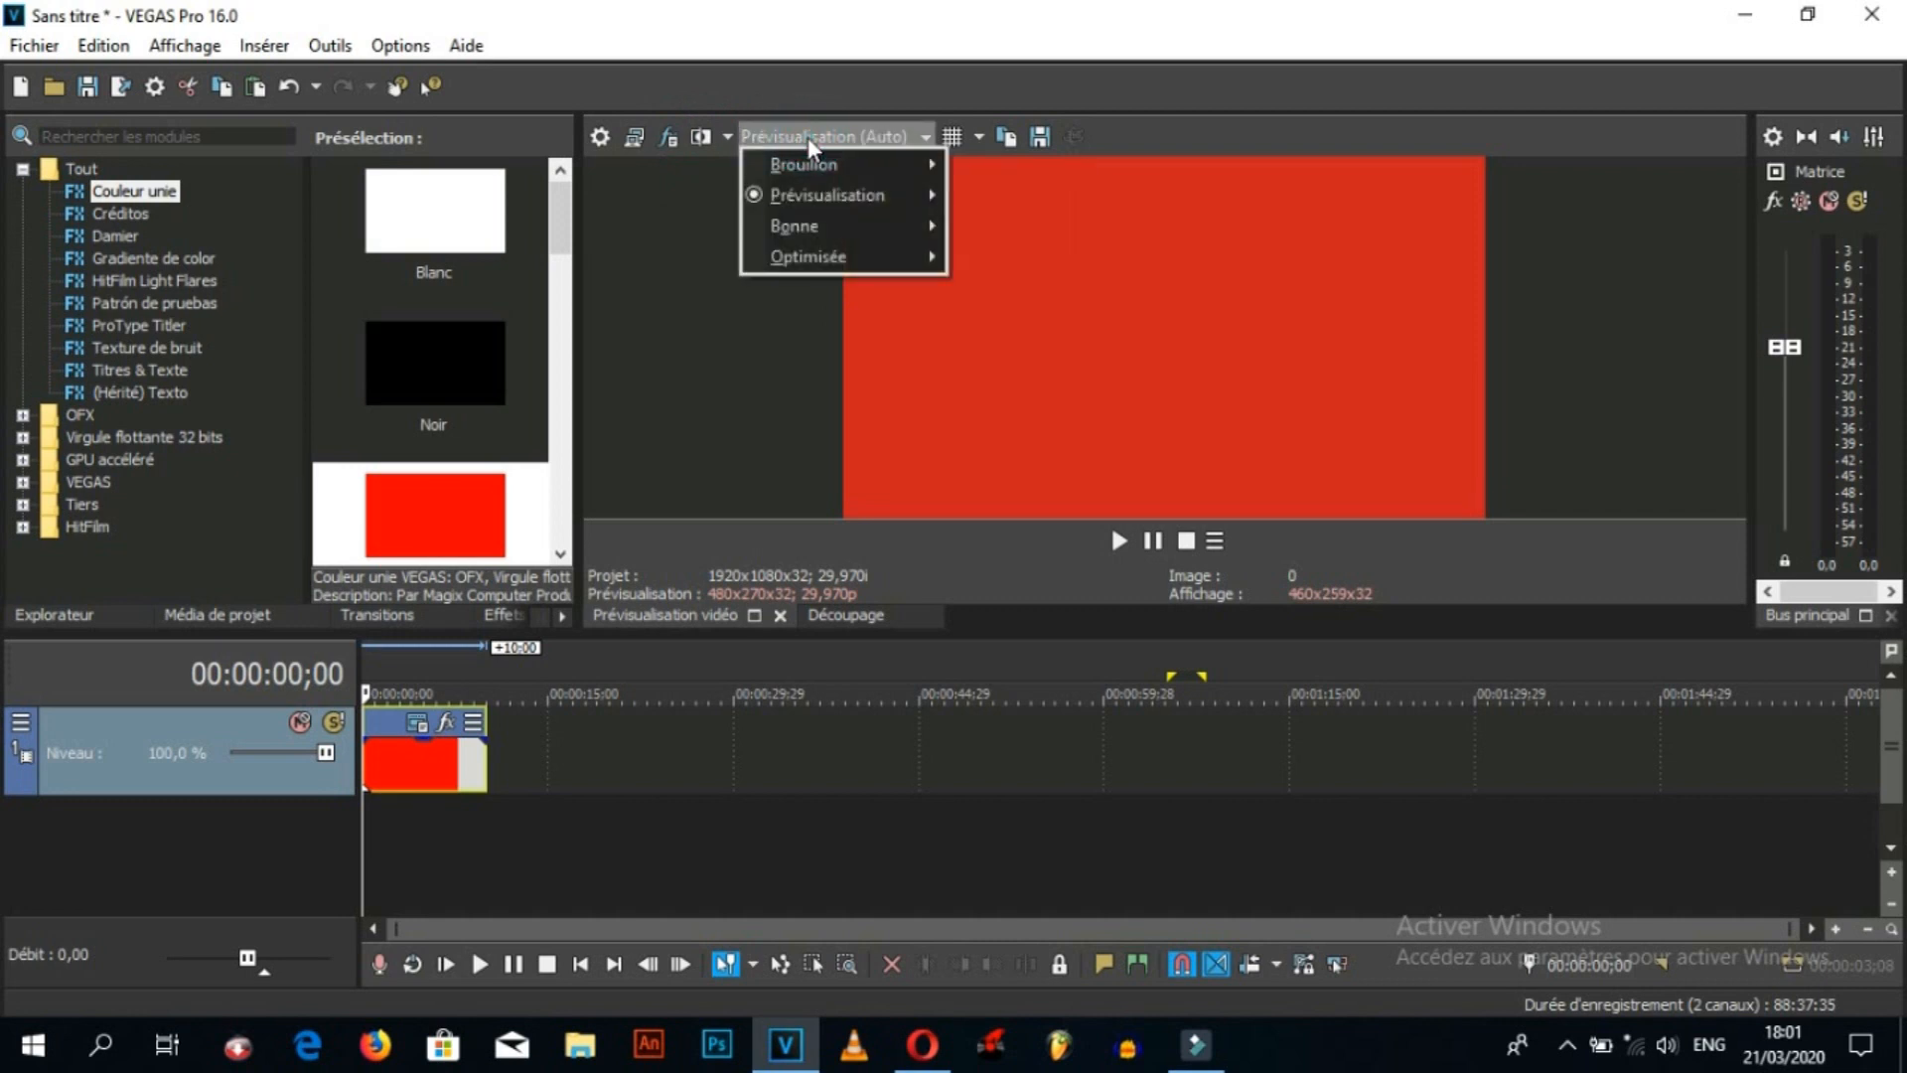
{"action": "mouse_move", "coordinate": [813, 164]}
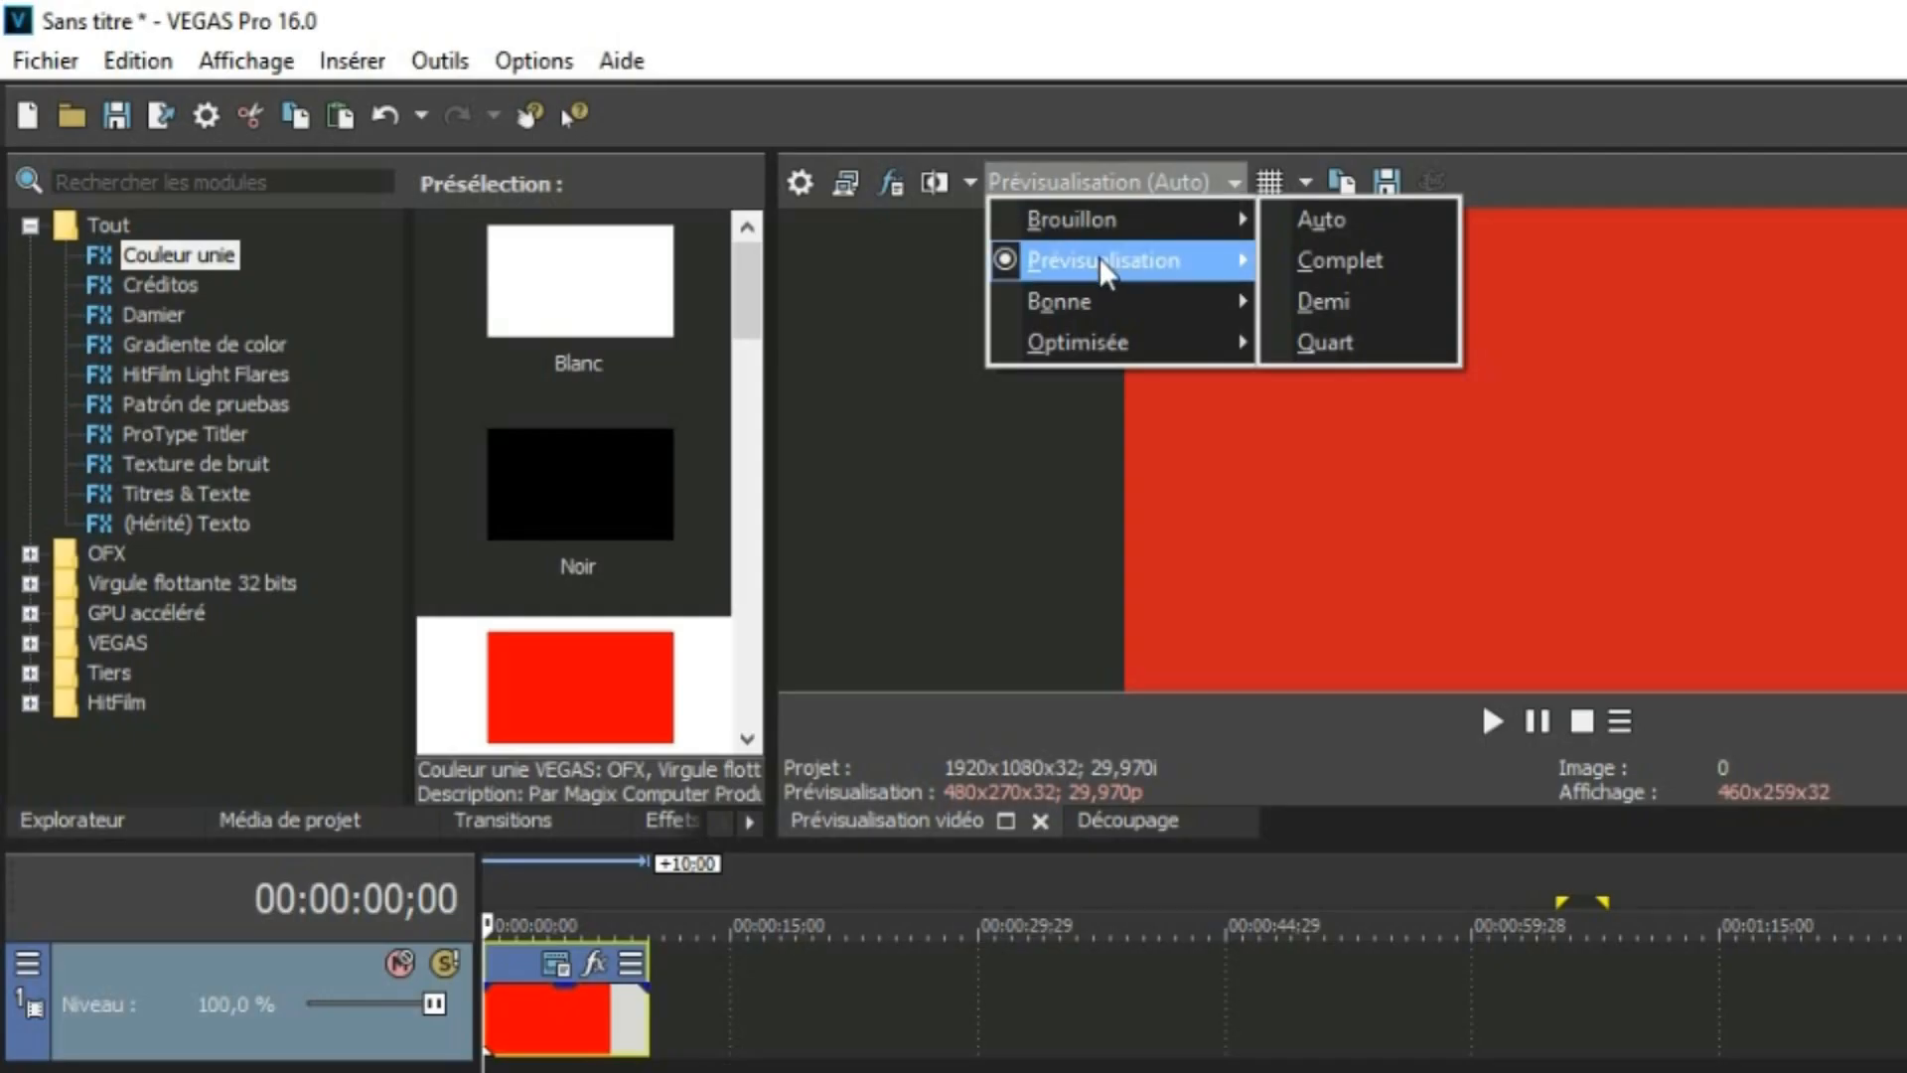
{"action": "mouse_move", "coordinate": [824, 196]}
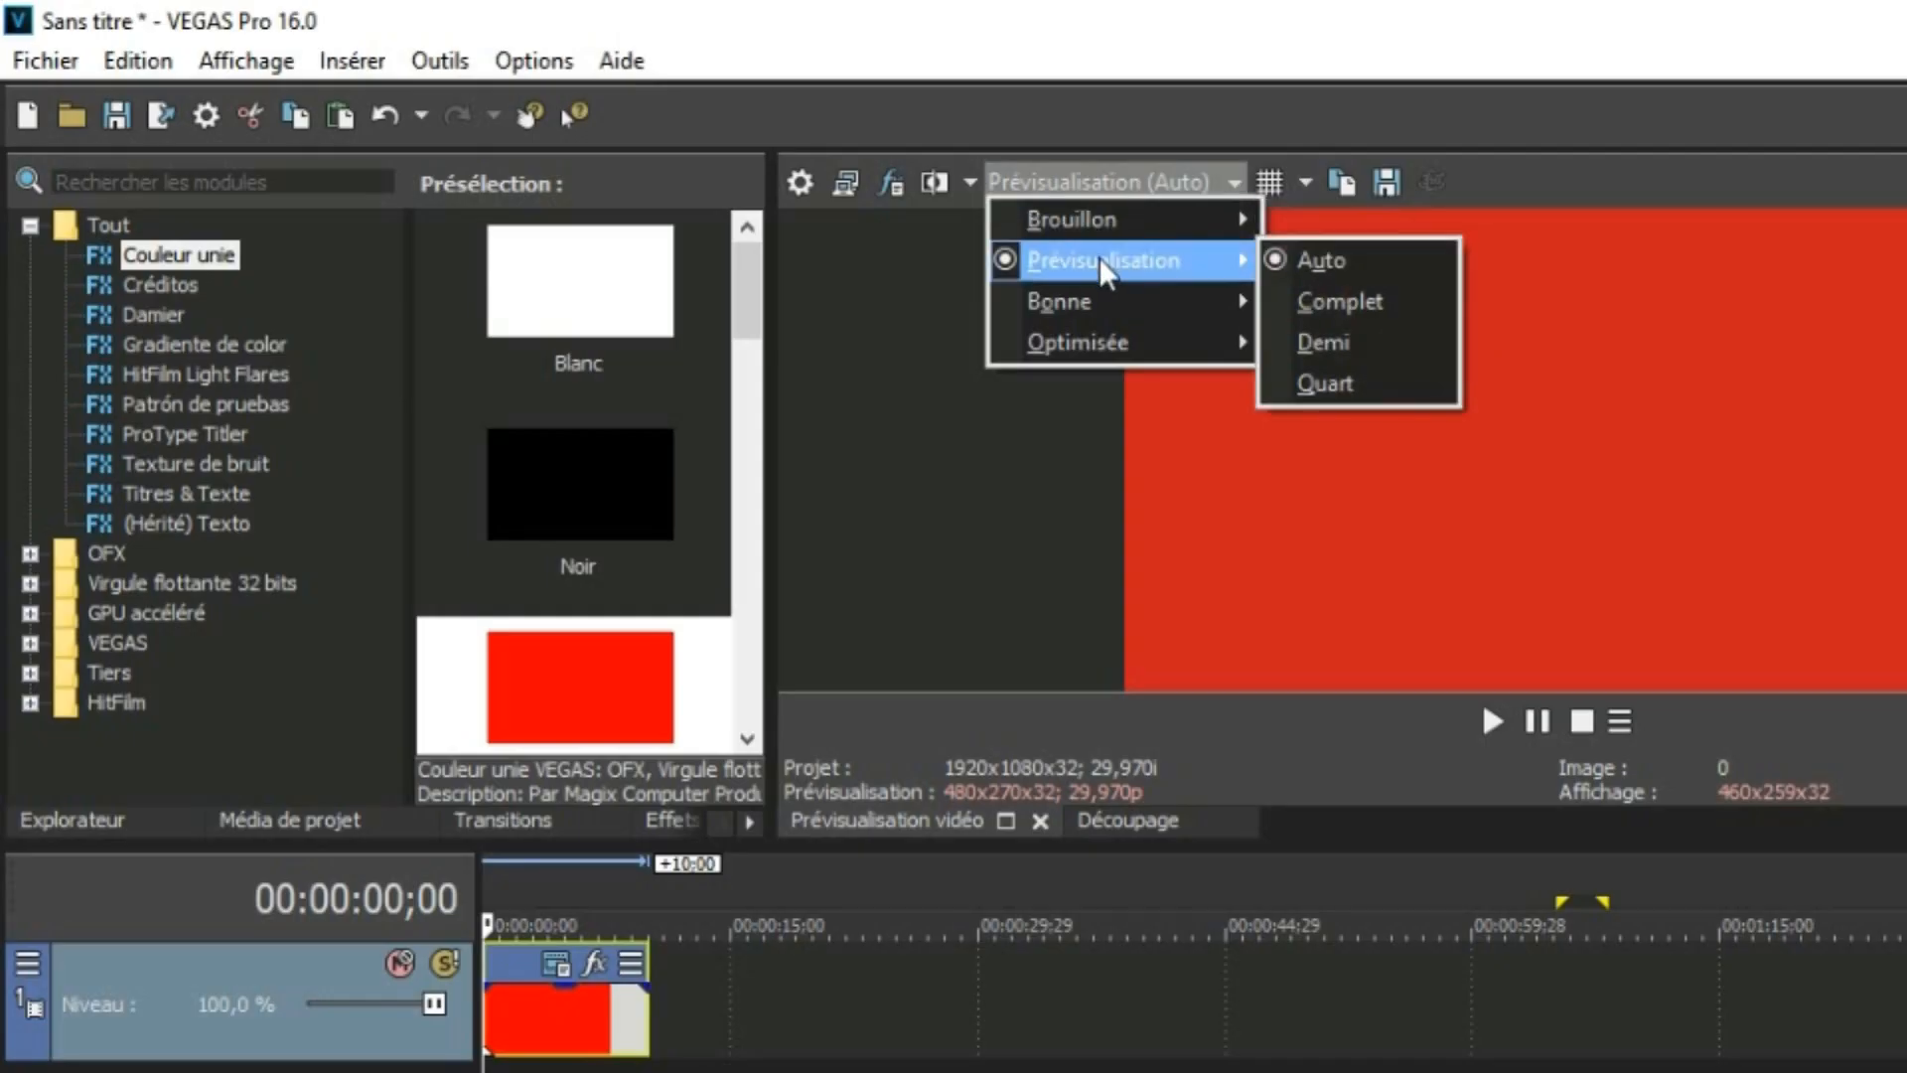
{"action": "mouse_move", "coordinate": [1118, 229]}
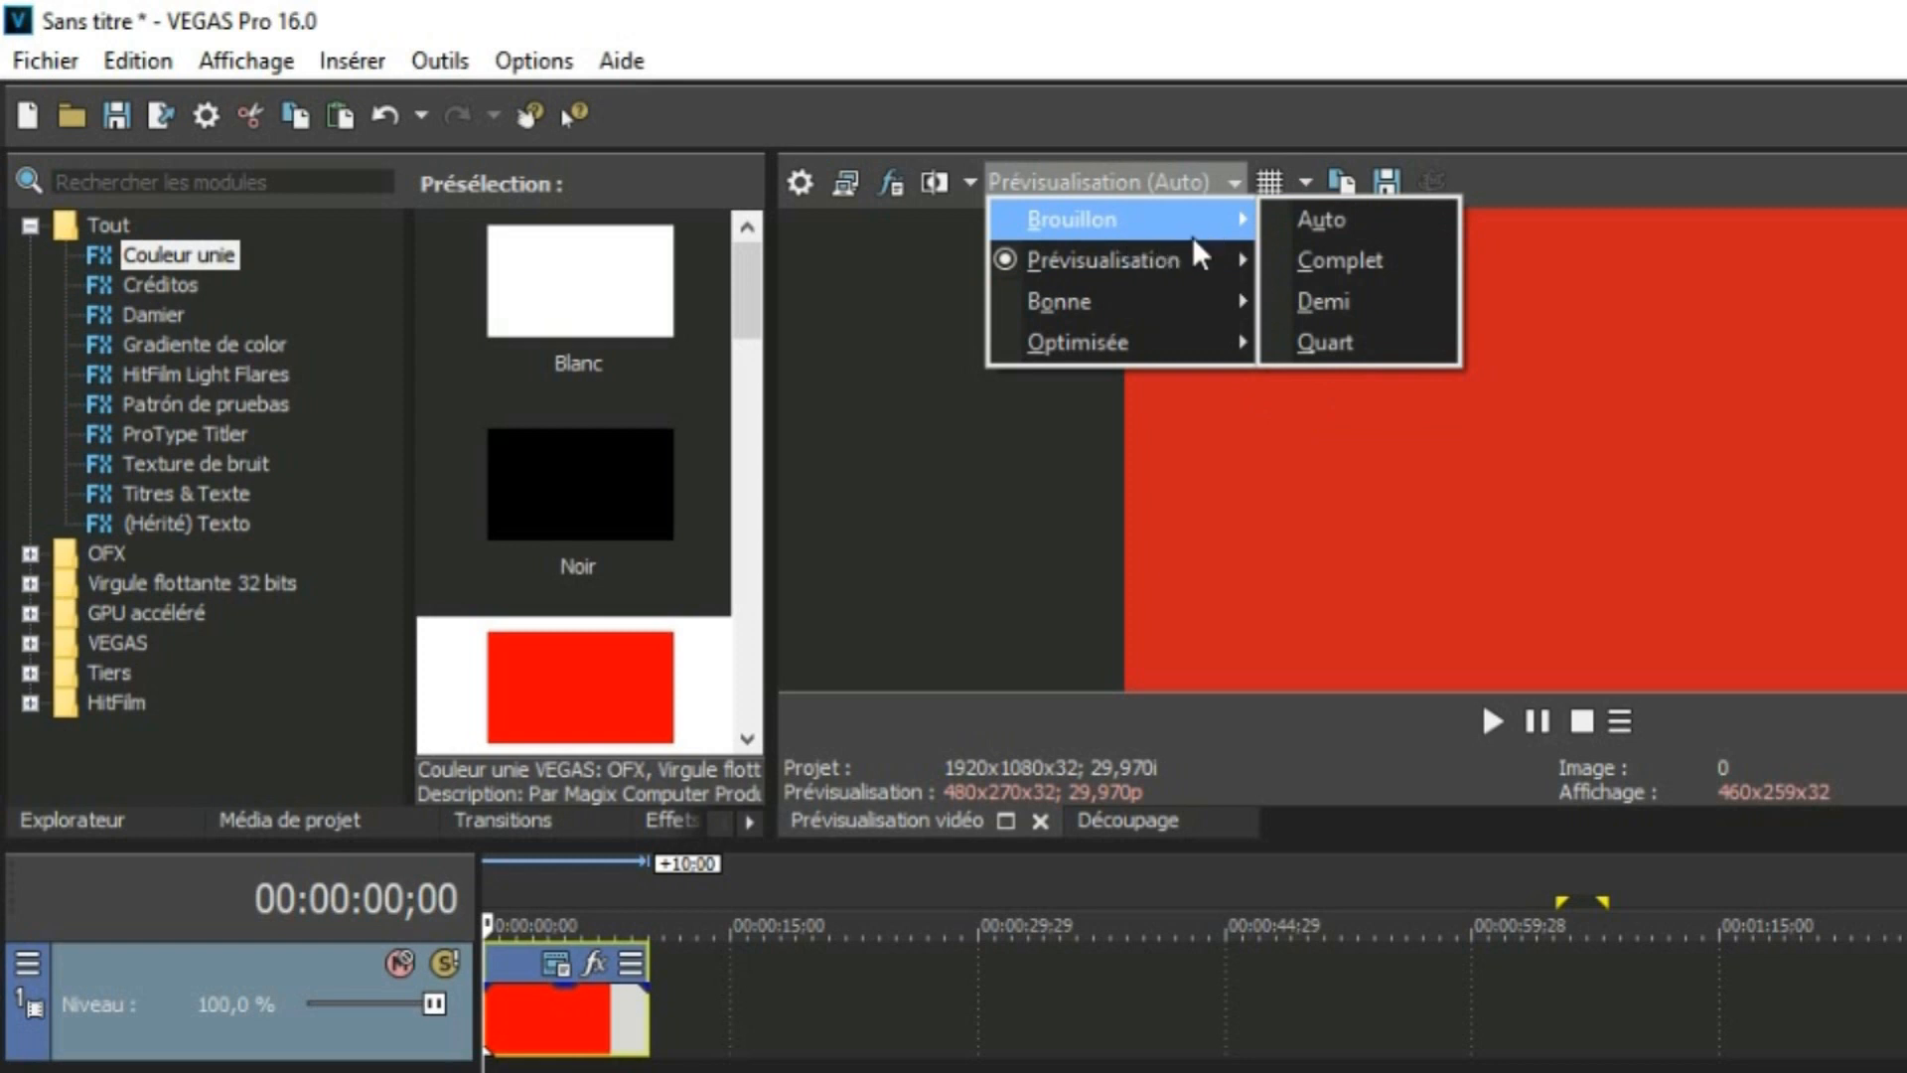
{"action": "mouse_move", "coordinate": [1181, 257]}
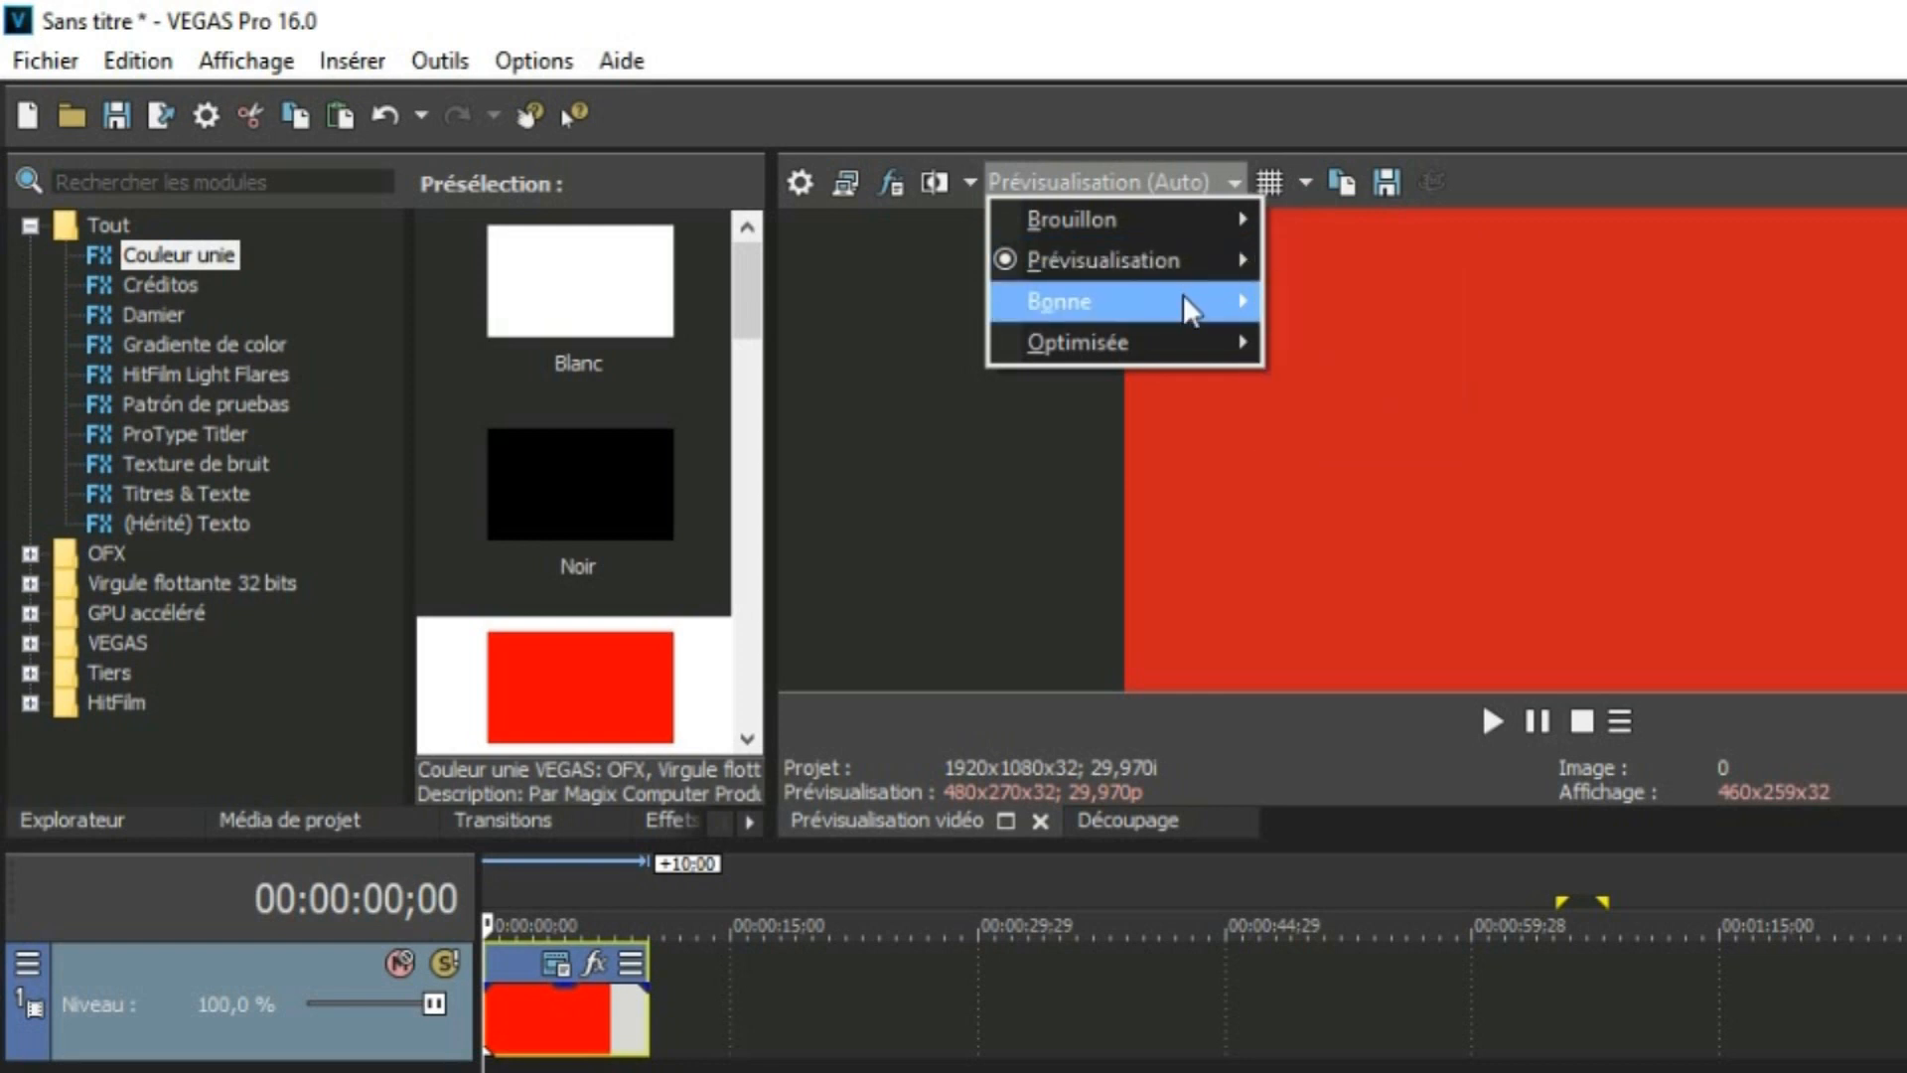
{"action": "mouse_move", "coordinate": [1183, 296]}
{"action": "left_click", "coordinate": [1267, 188]}
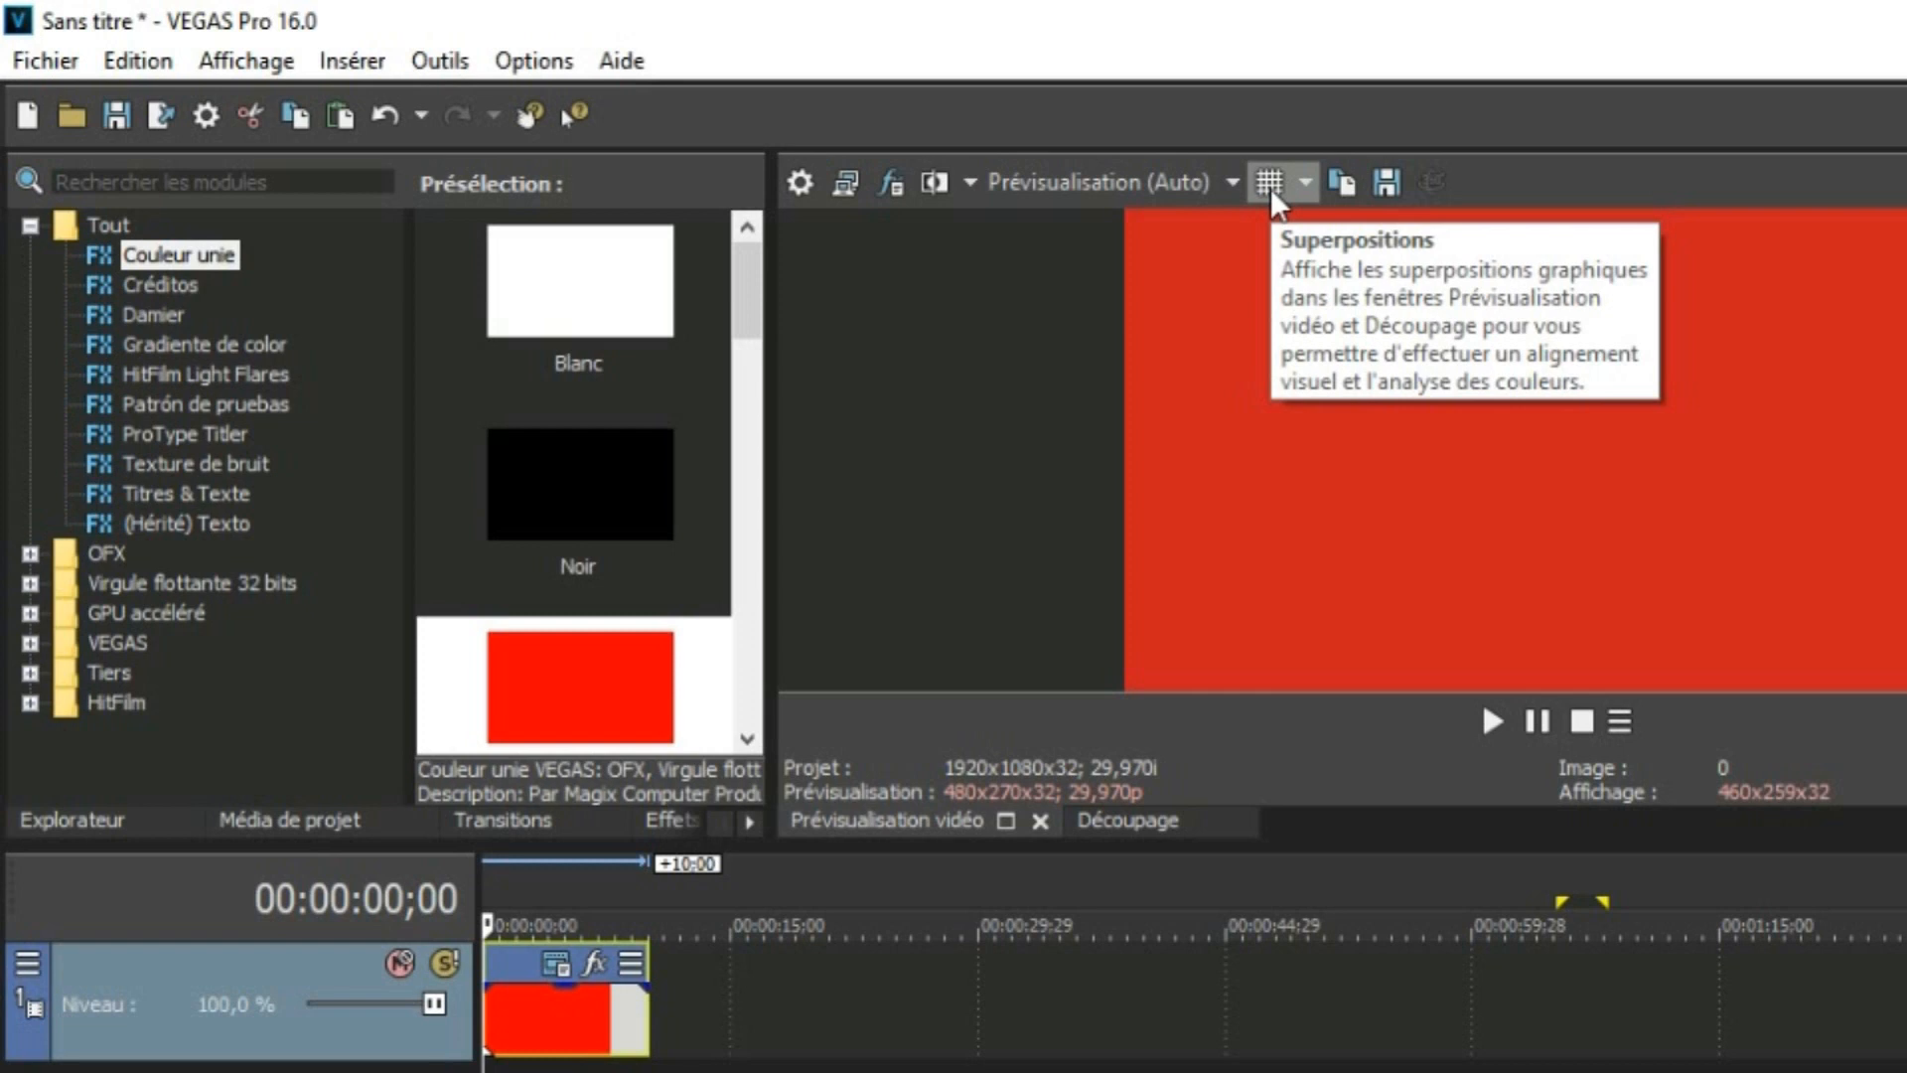
- Turn on the preview overlays and choose the Grille overlay
{"action": "left_click", "coordinate": [1269, 184]}
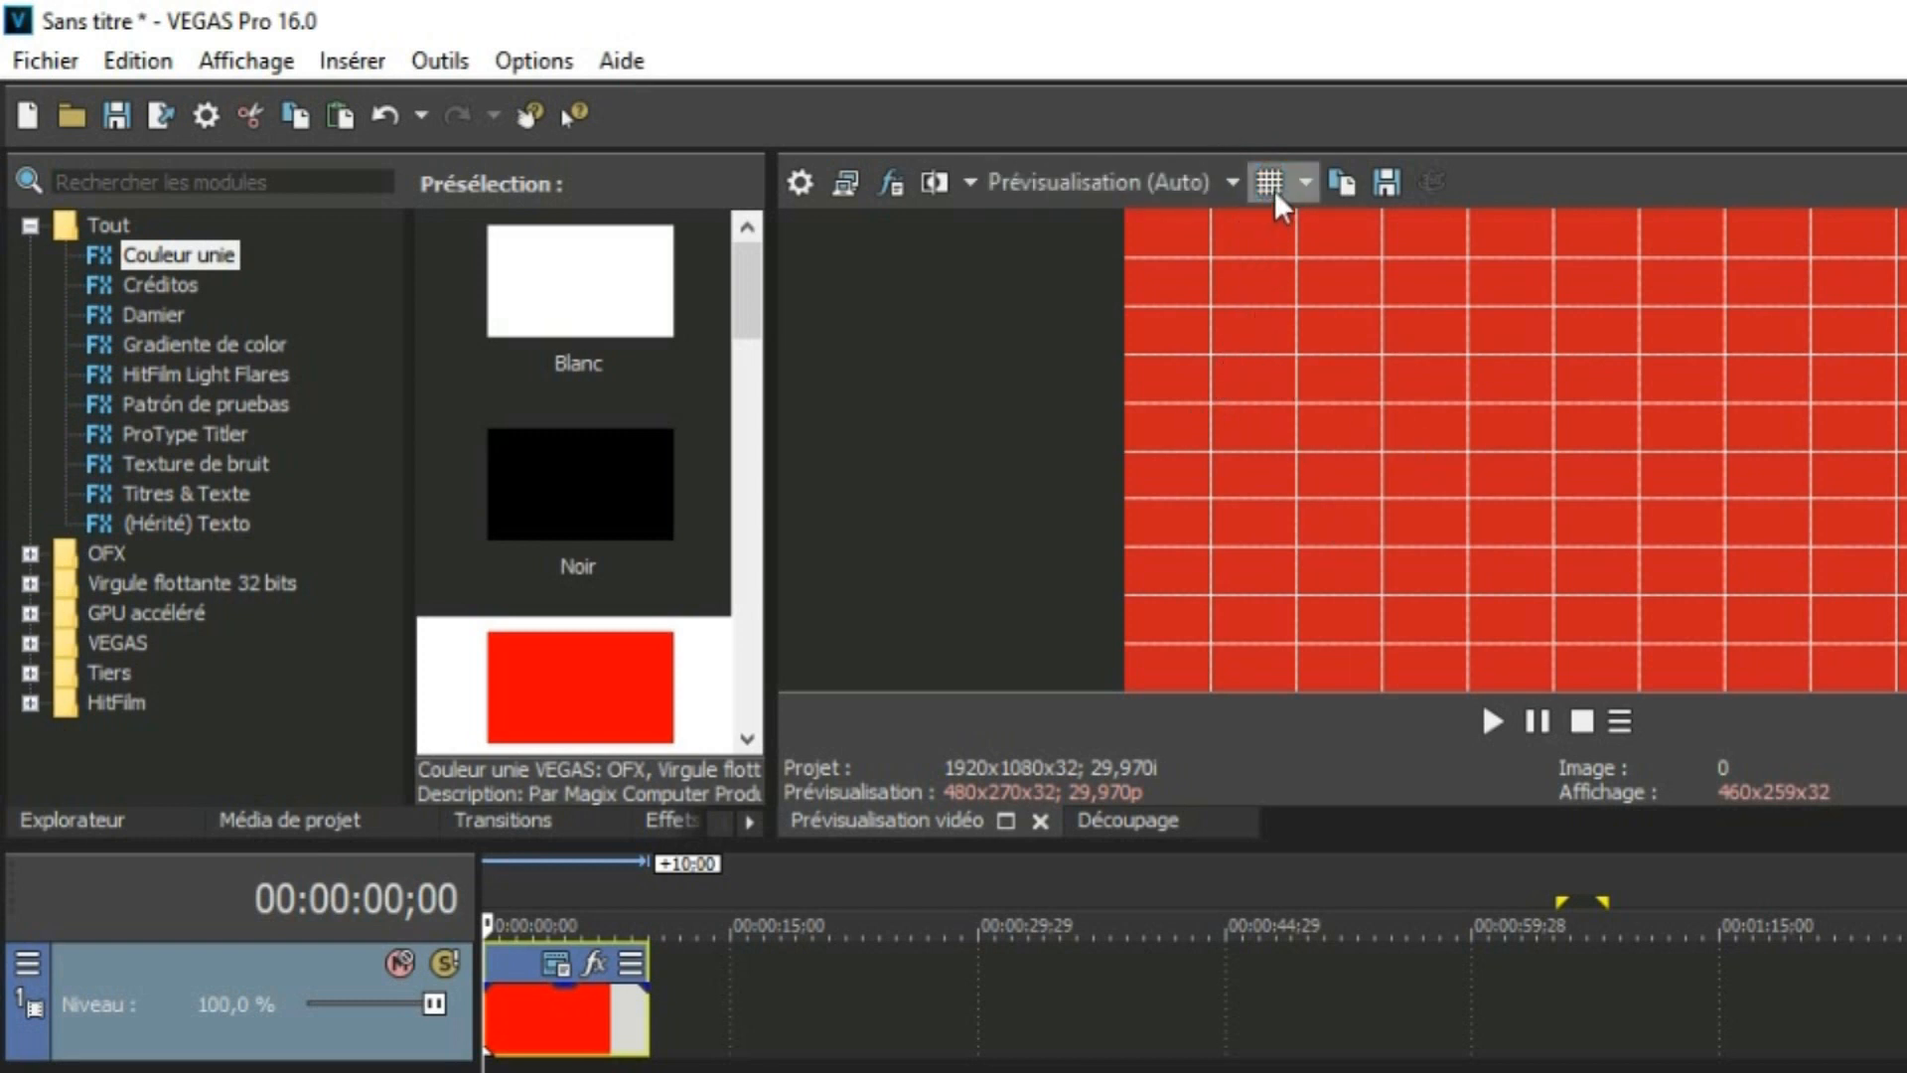
{"action": "left_click", "coordinate": [1305, 179]}
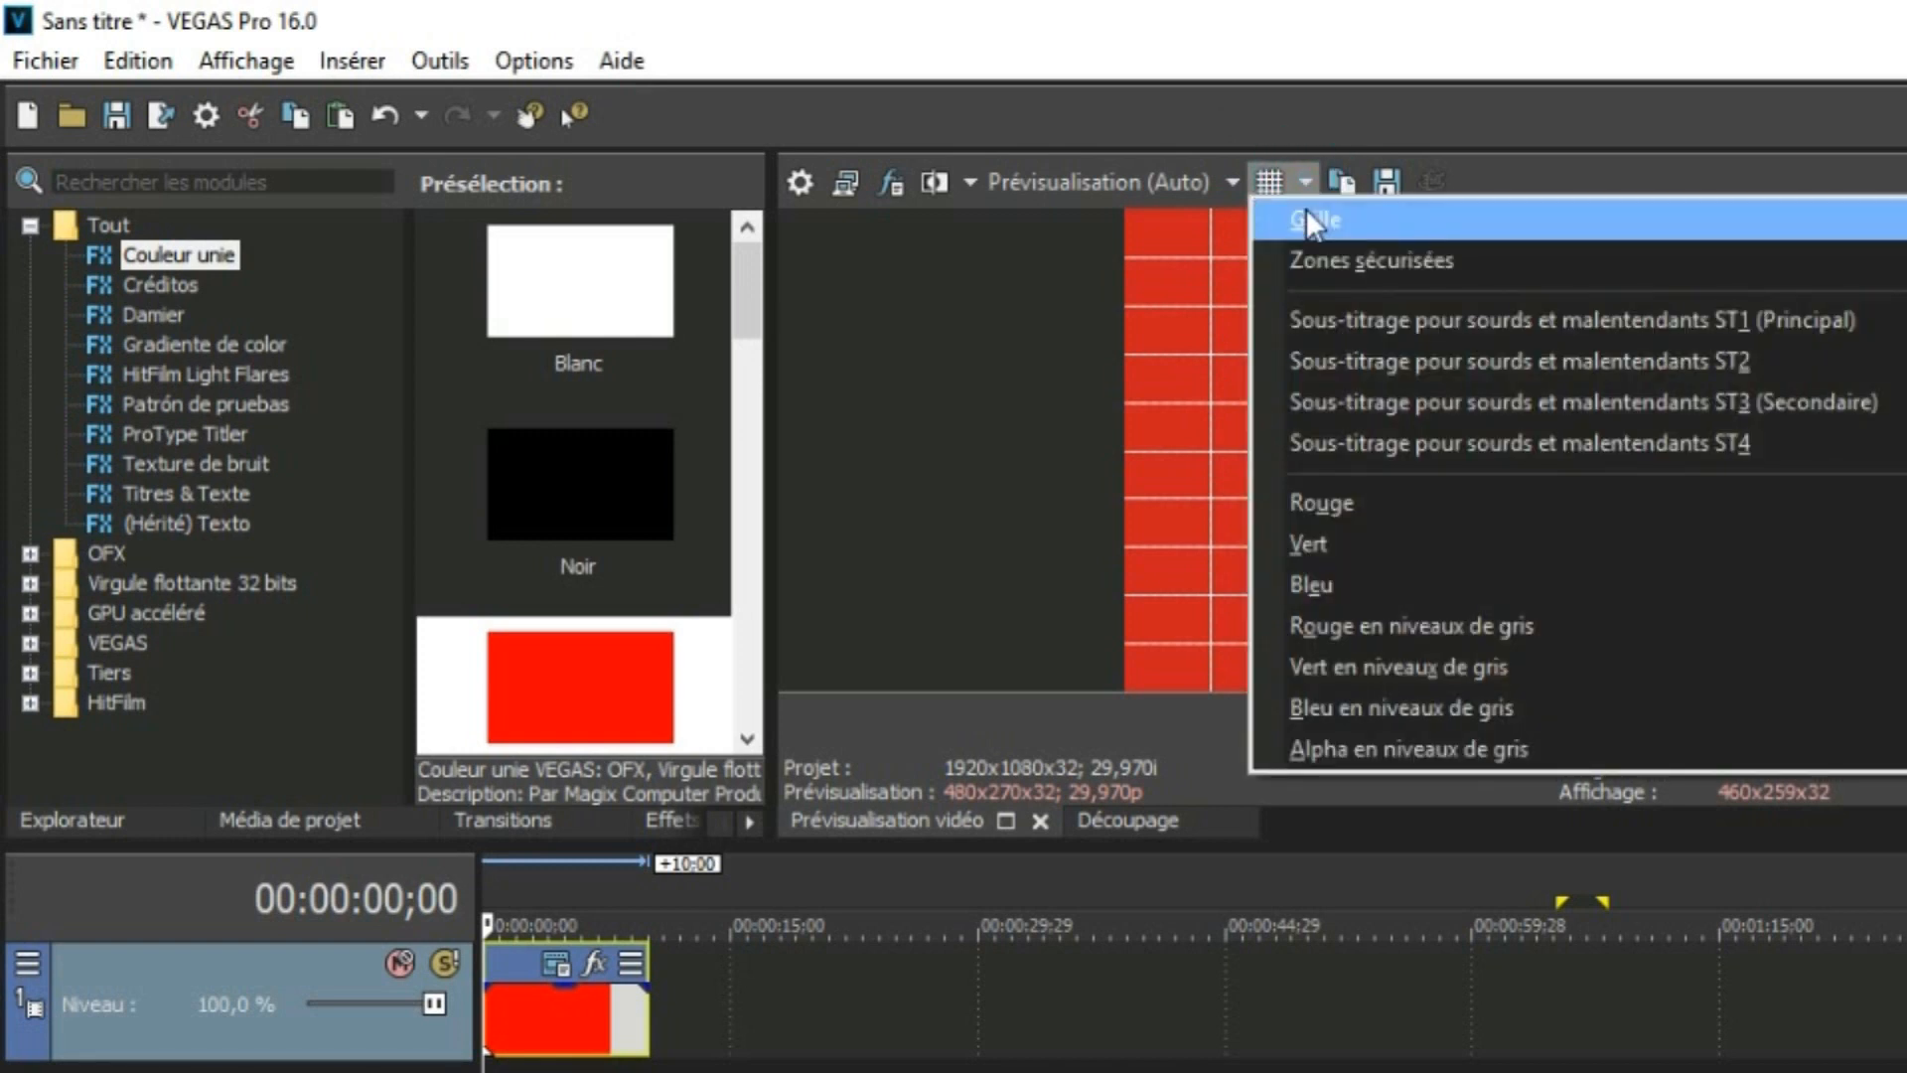
{"action": "left_click", "coordinate": [1307, 213]}
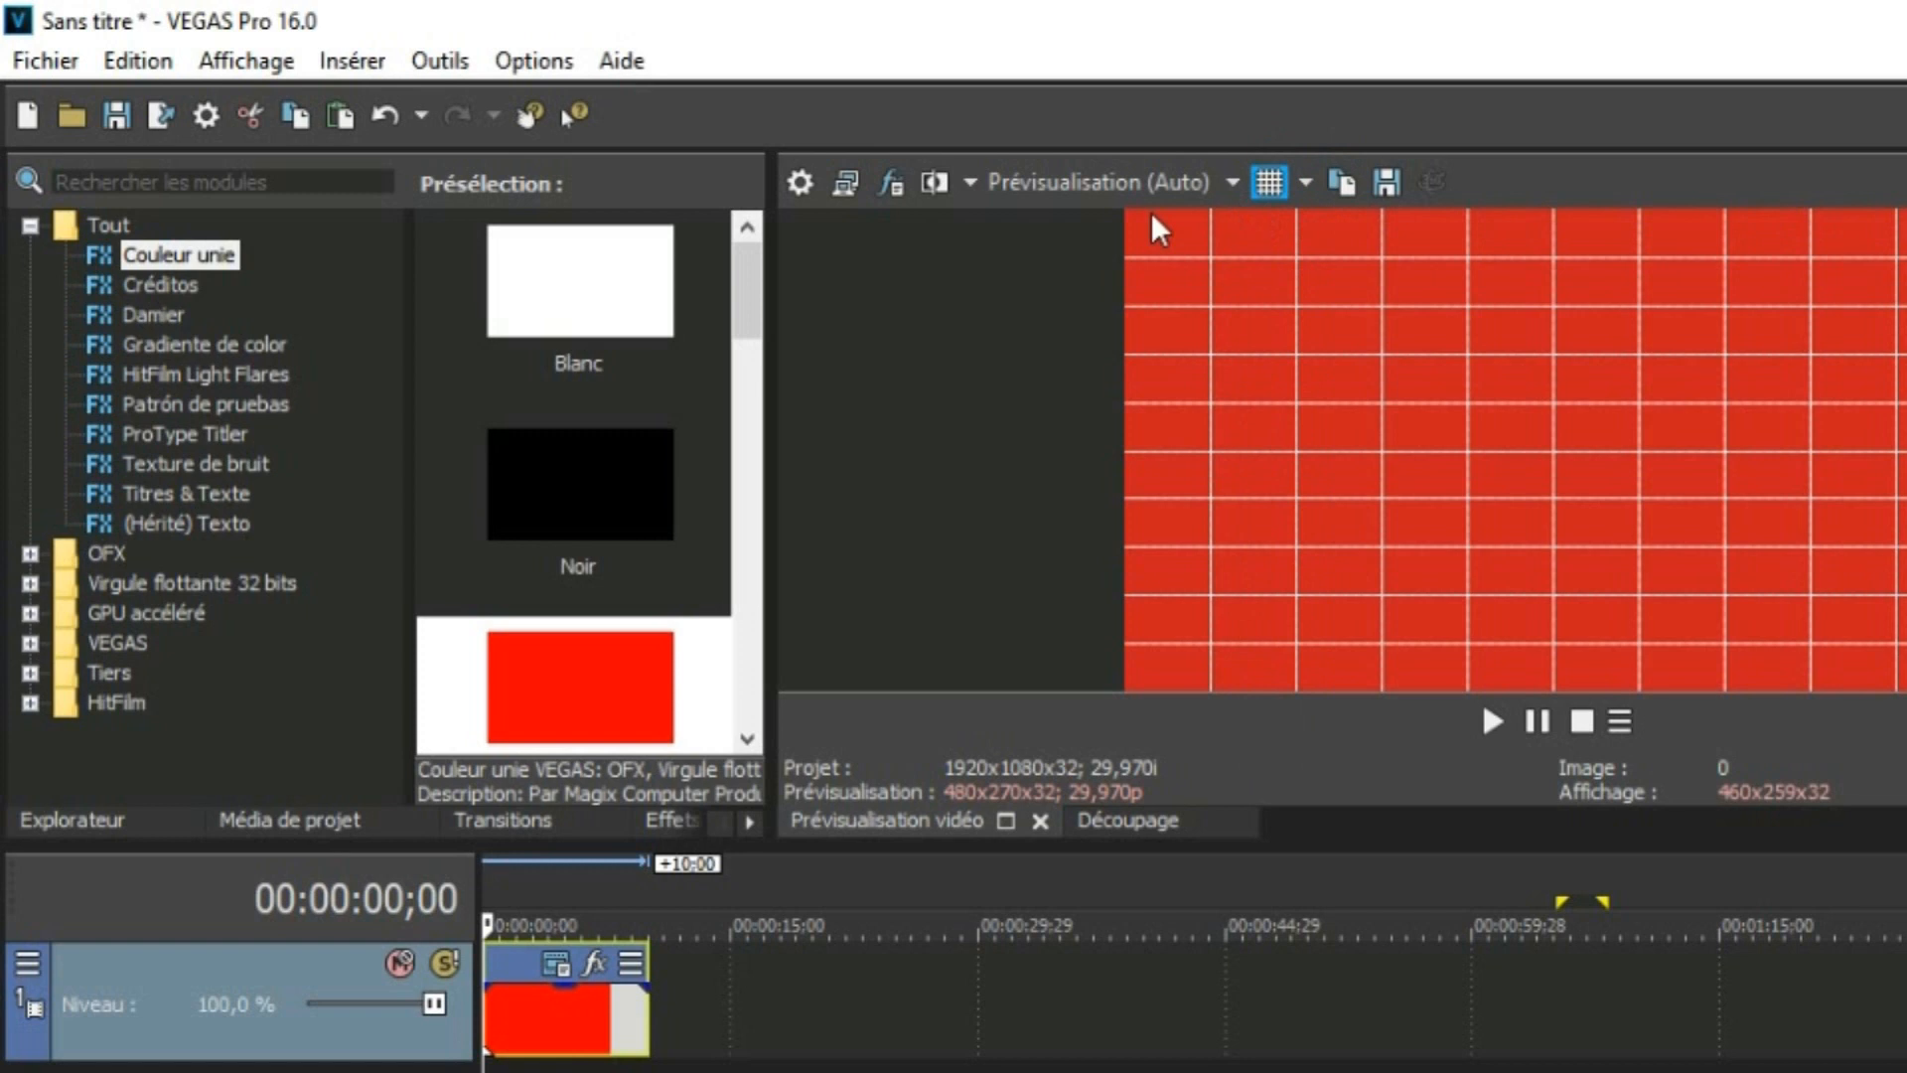
- Show the preview's Rouge channel and its Vert channel, toggling the overlay off and back on
{"action": "left_click", "coordinate": [1301, 182]}
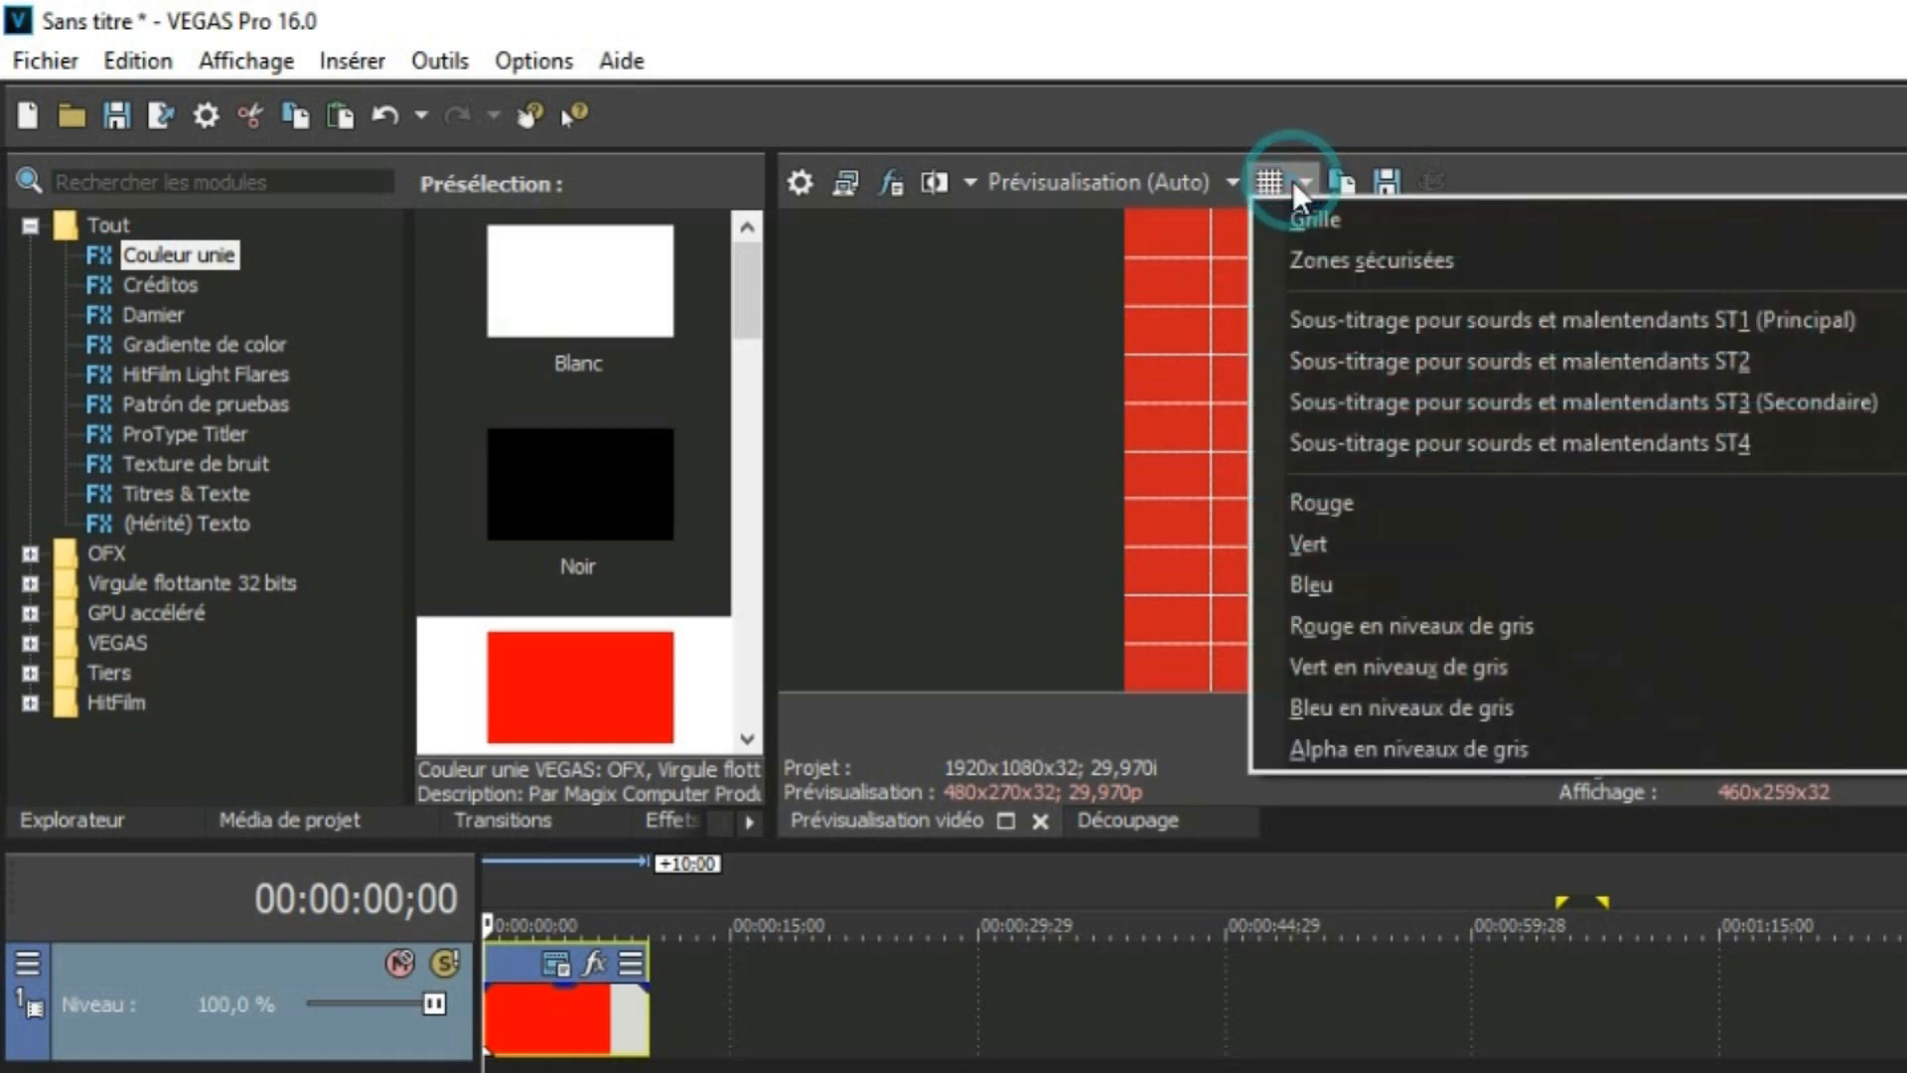
{"action": "left_click", "coordinate": [1289, 499]}
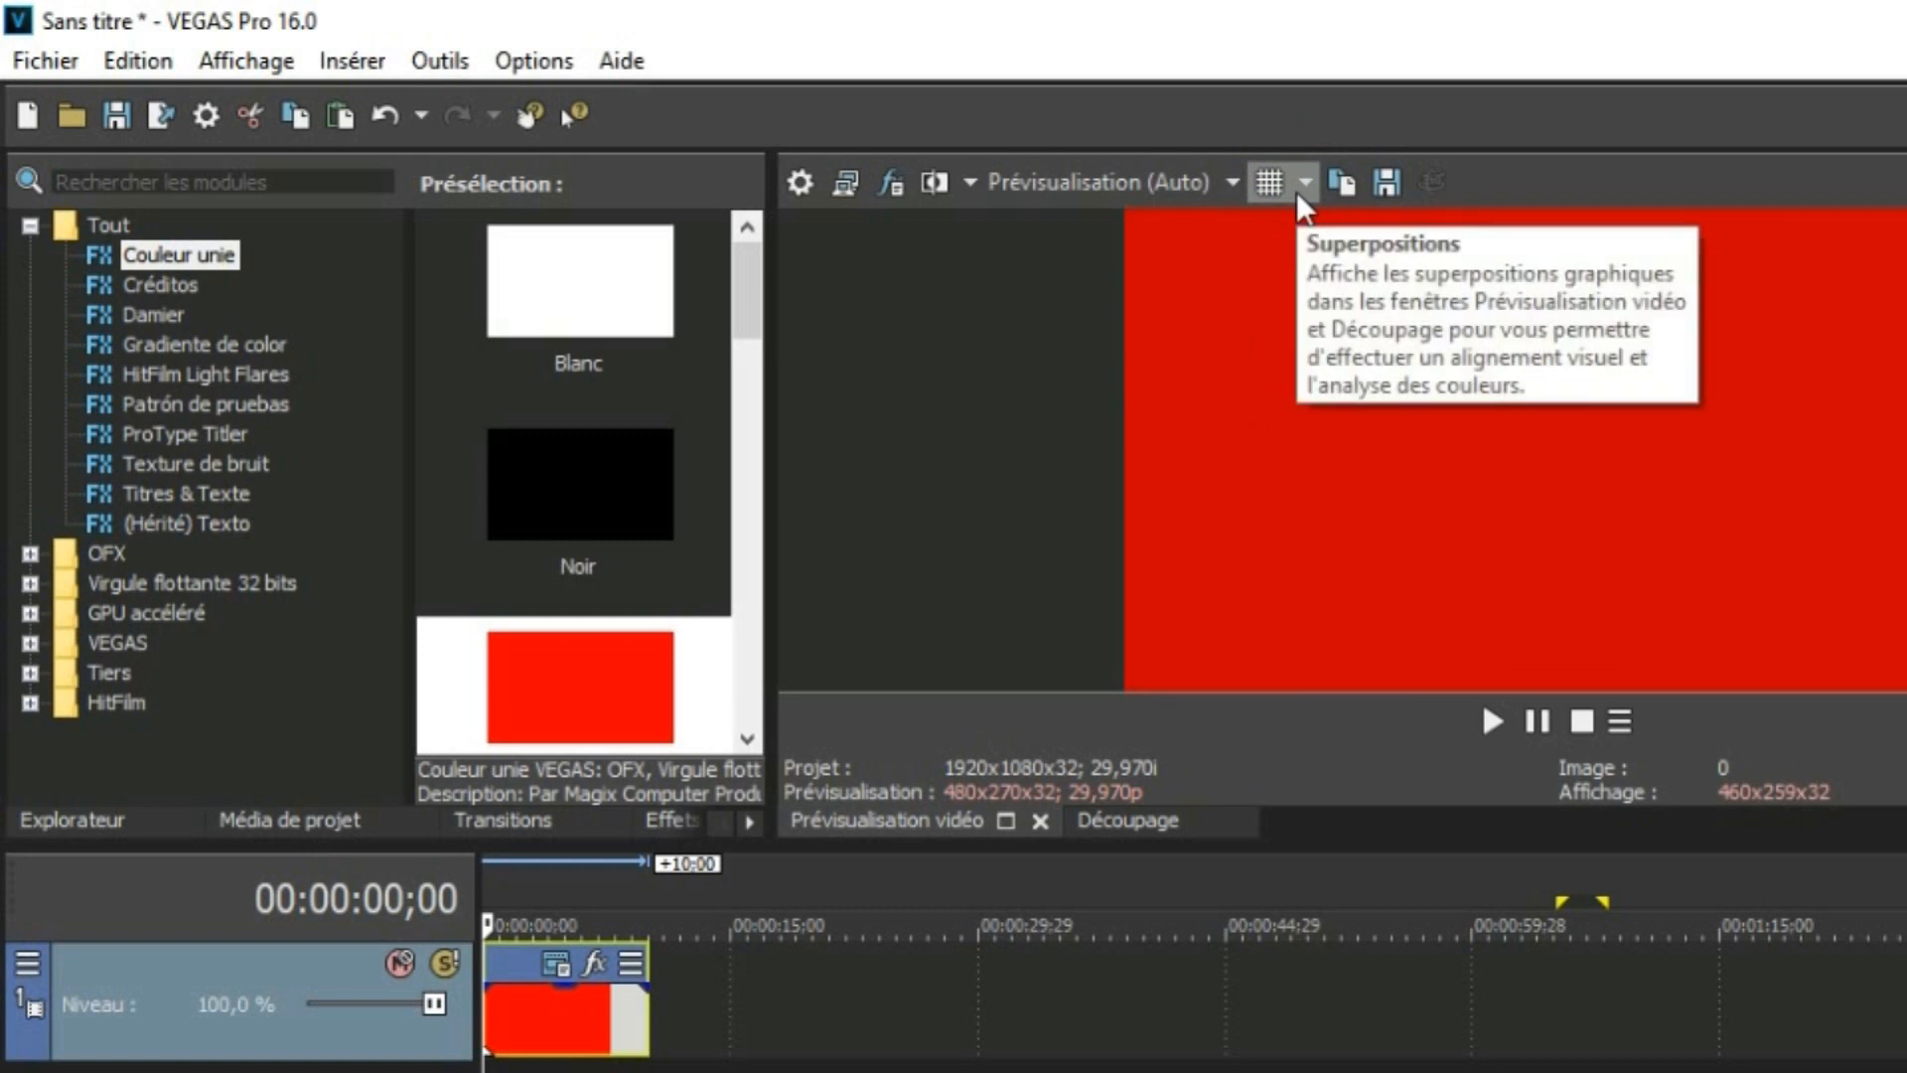
{"action": "left_click", "coordinate": [1299, 188]}
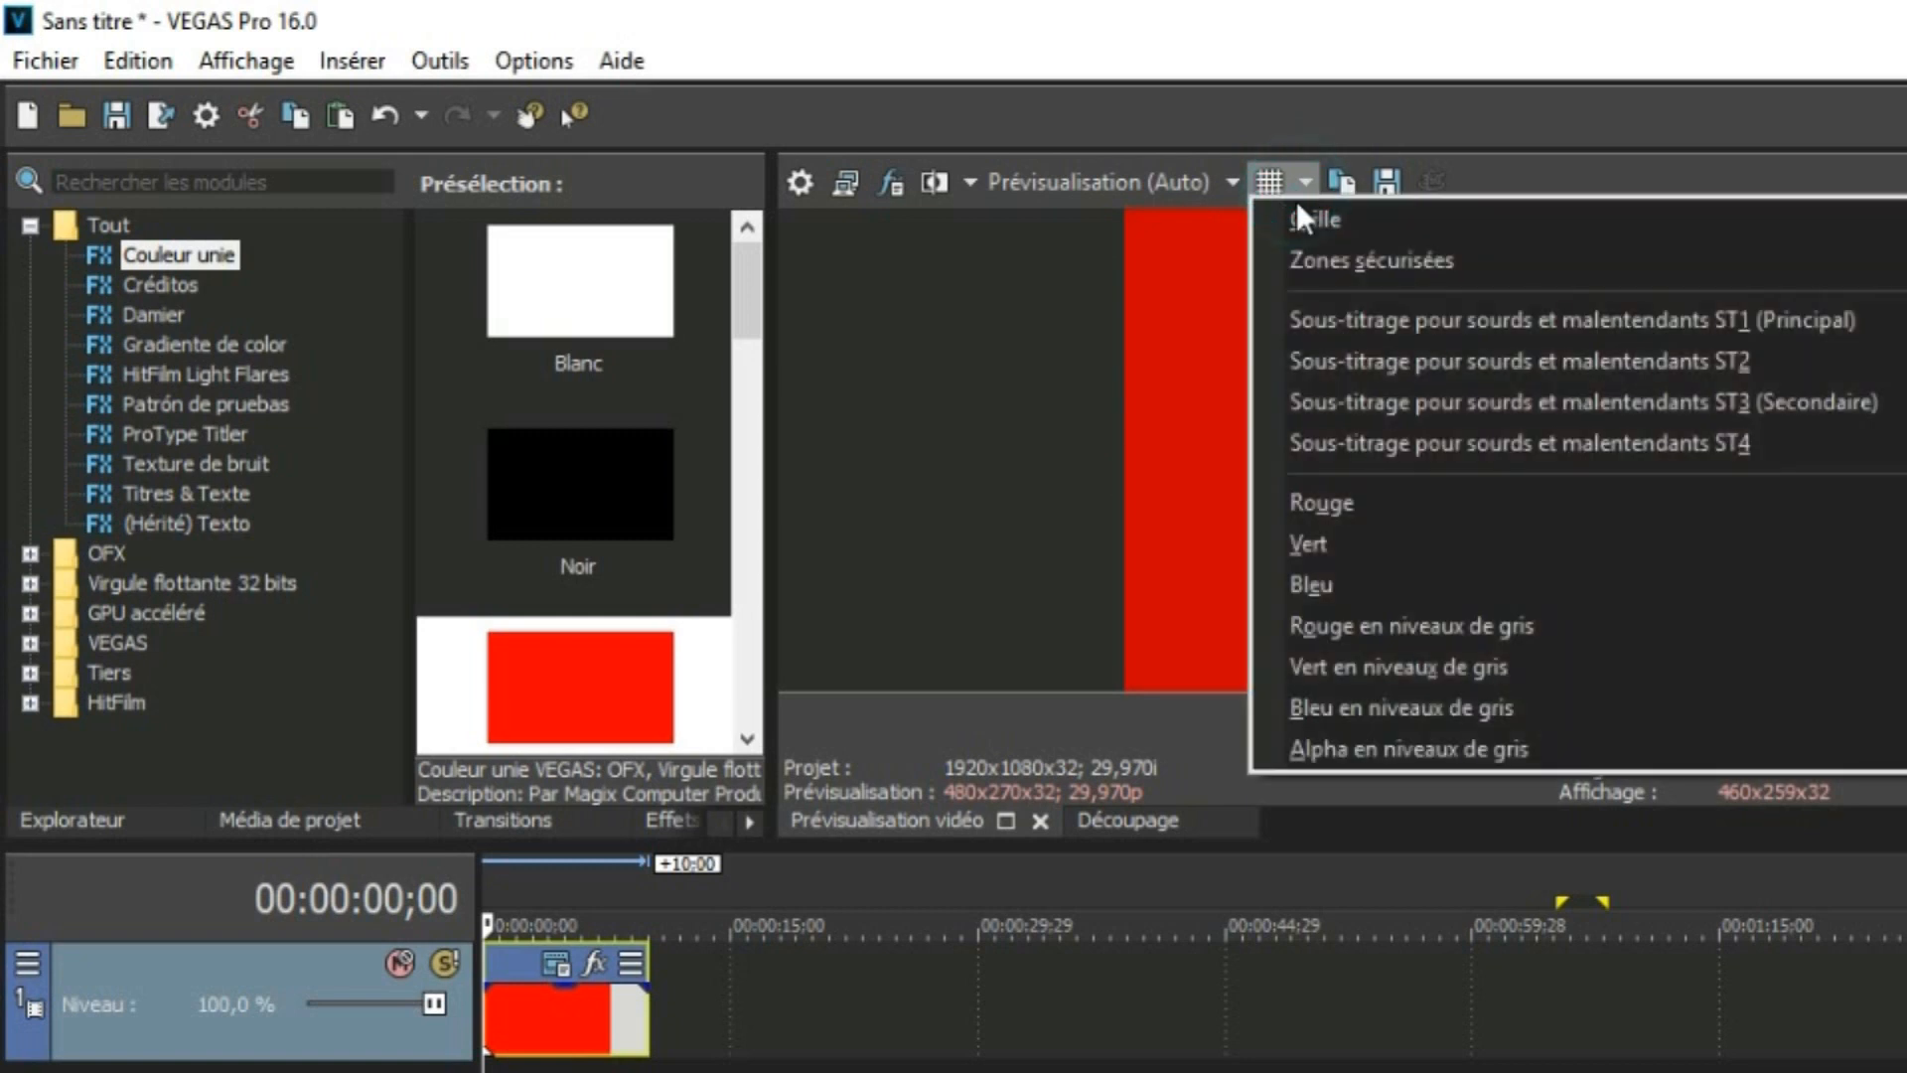
{"action": "left_click", "coordinate": [1304, 544]}
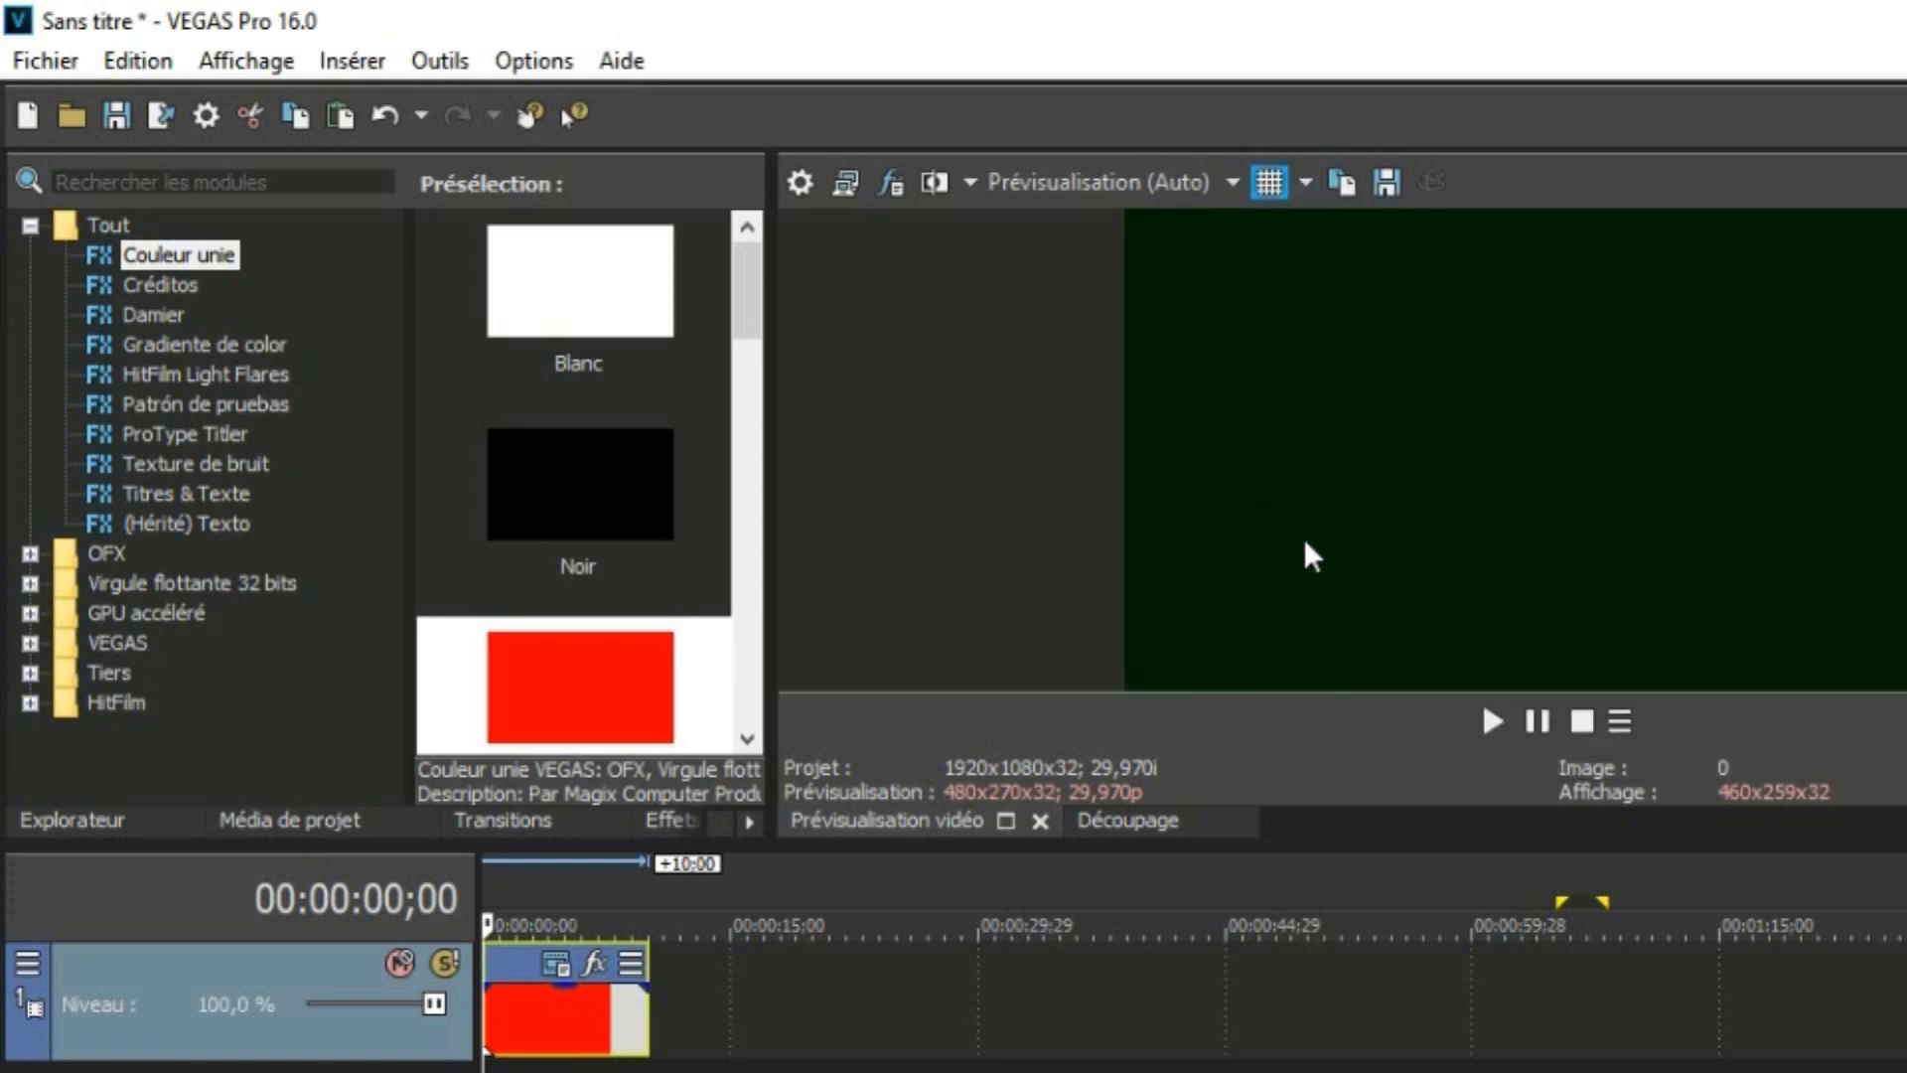
{"action": "left_click", "coordinate": [1270, 182]}
{"action": "left_click", "coordinate": [1273, 182]}
- Switch the preview overlay to the Bleu channel, followed by Rouge en niveaux de gris
{"action": "left_click", "coordinate": [1306, 182]}
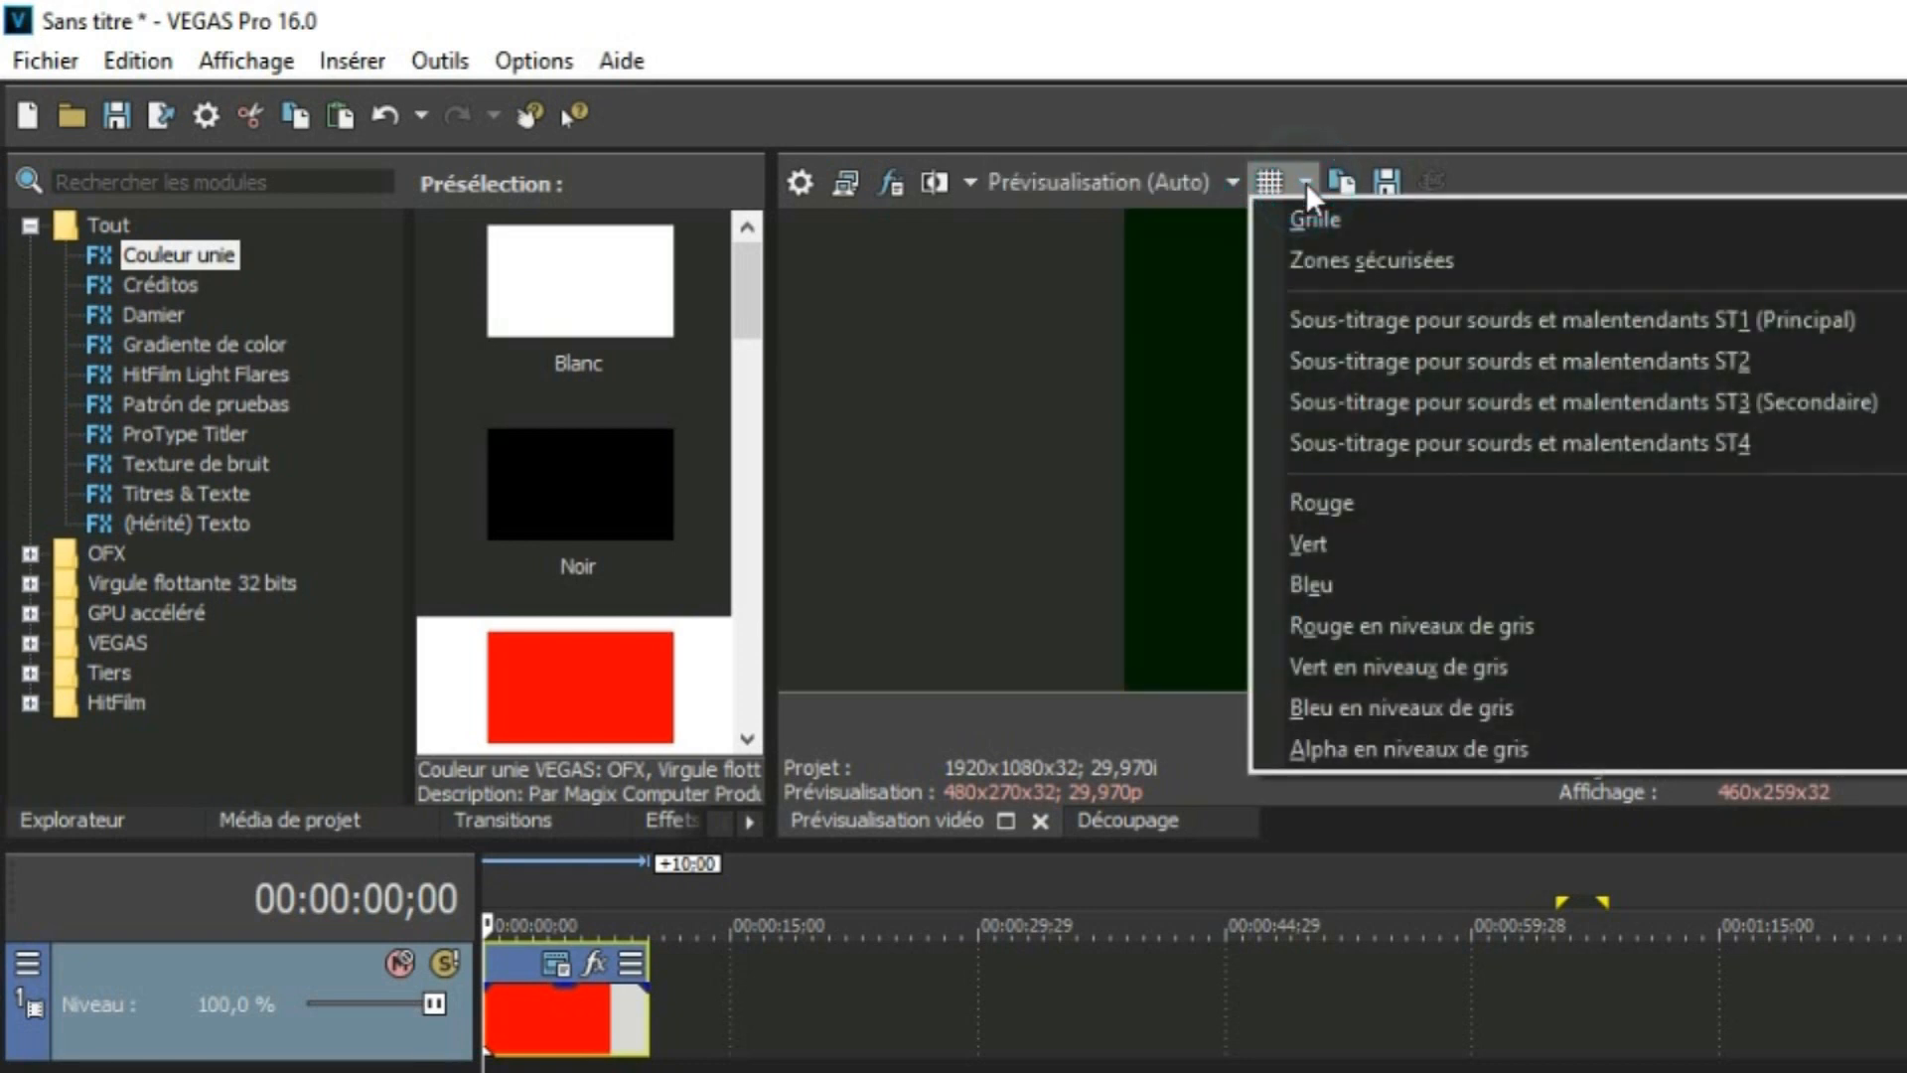
{"action": "left_click", "coordinate": [1311, 582]}
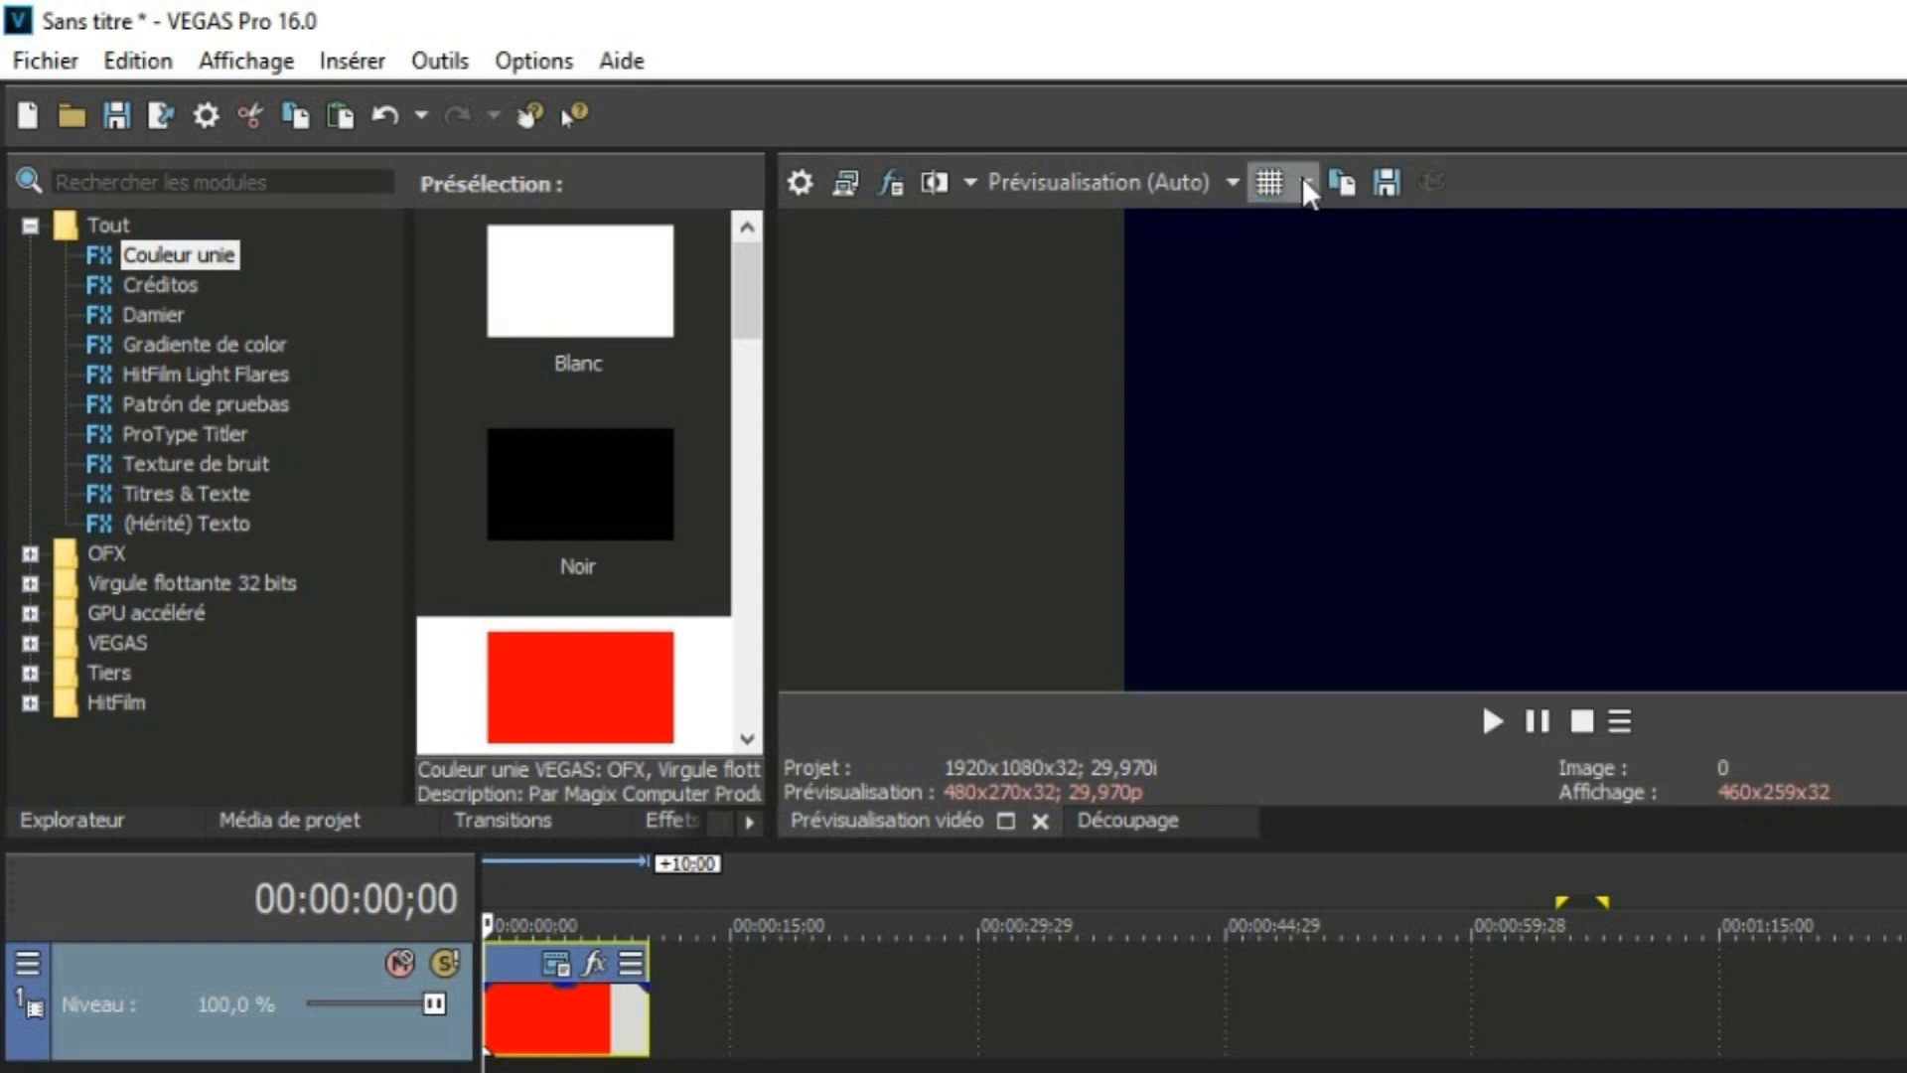
{"action": "left_click", "coordinate": [1303, 182]}
{"action": "left_click", "coordinate": [1349, 627]}
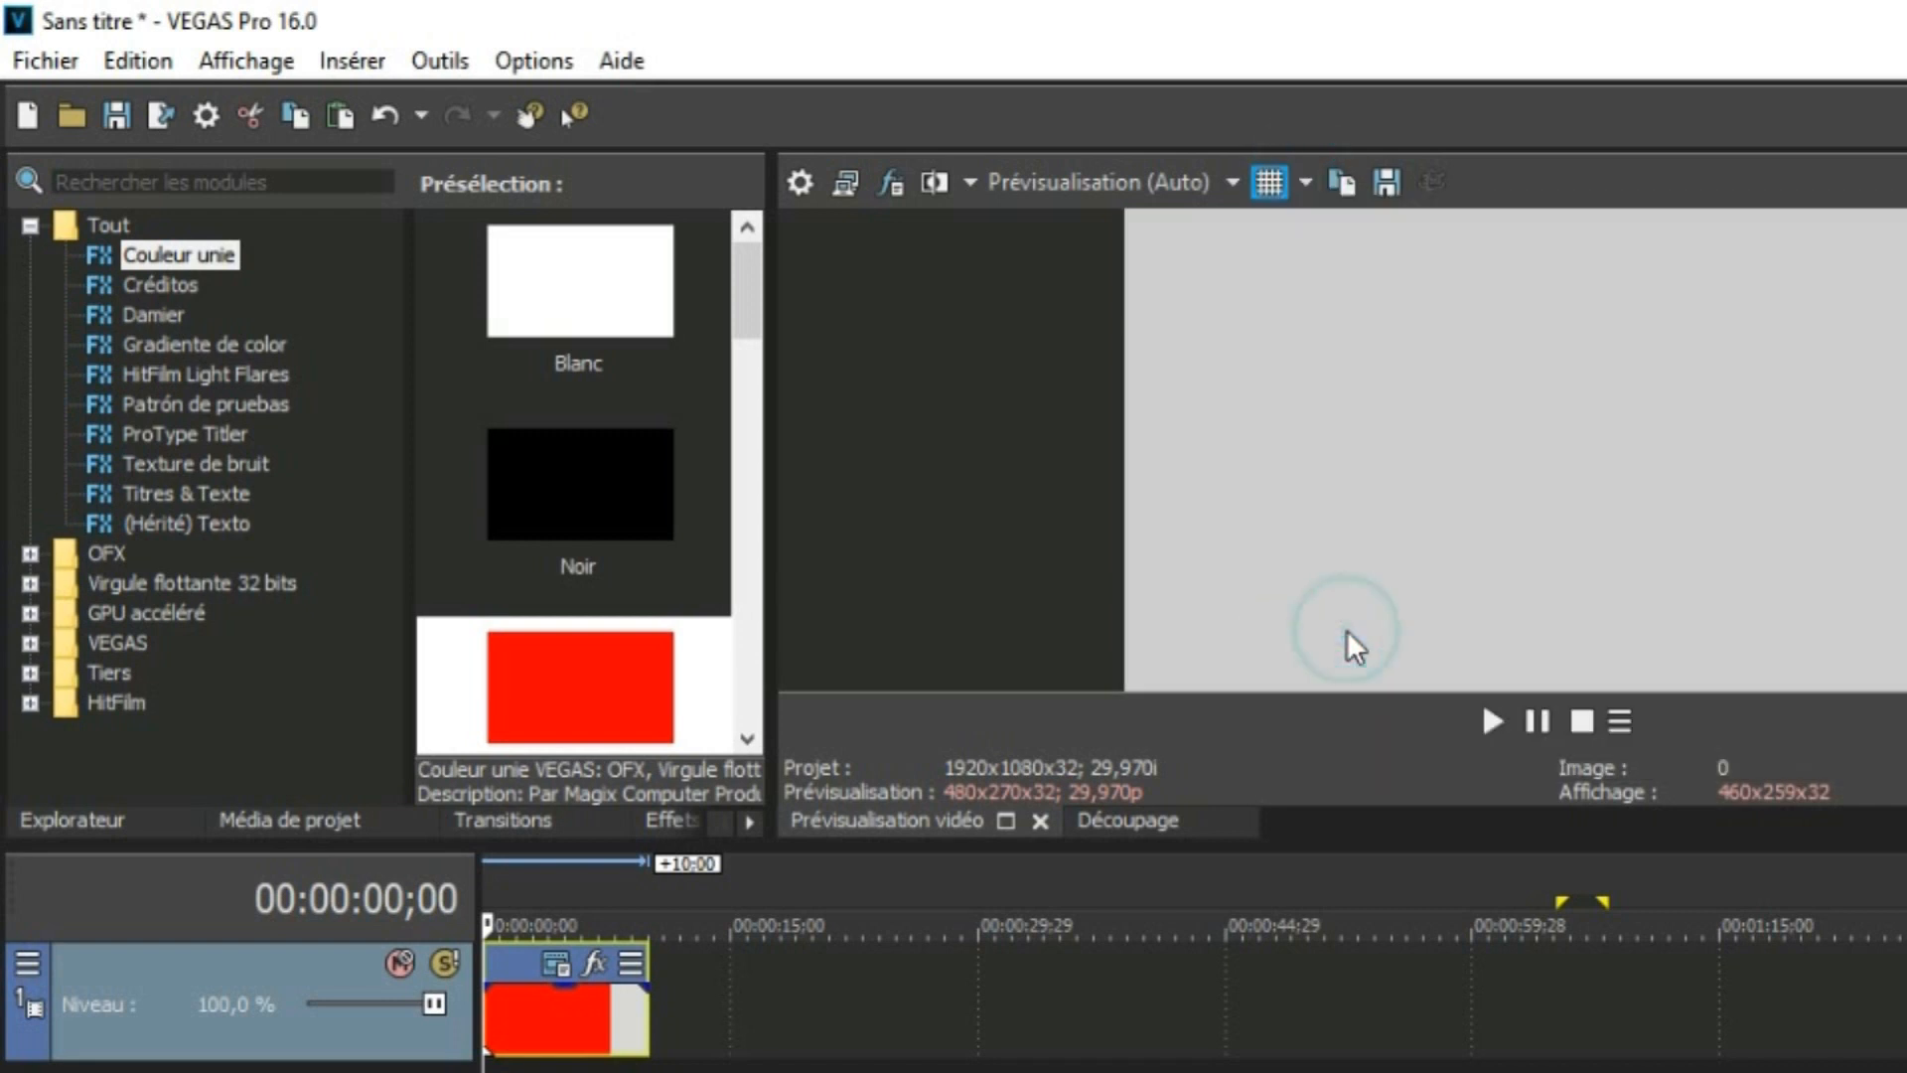
- Set the preview overlay to Grille in place of the channel view
{"action": "left_click", "coordinate": [1298, 182]}
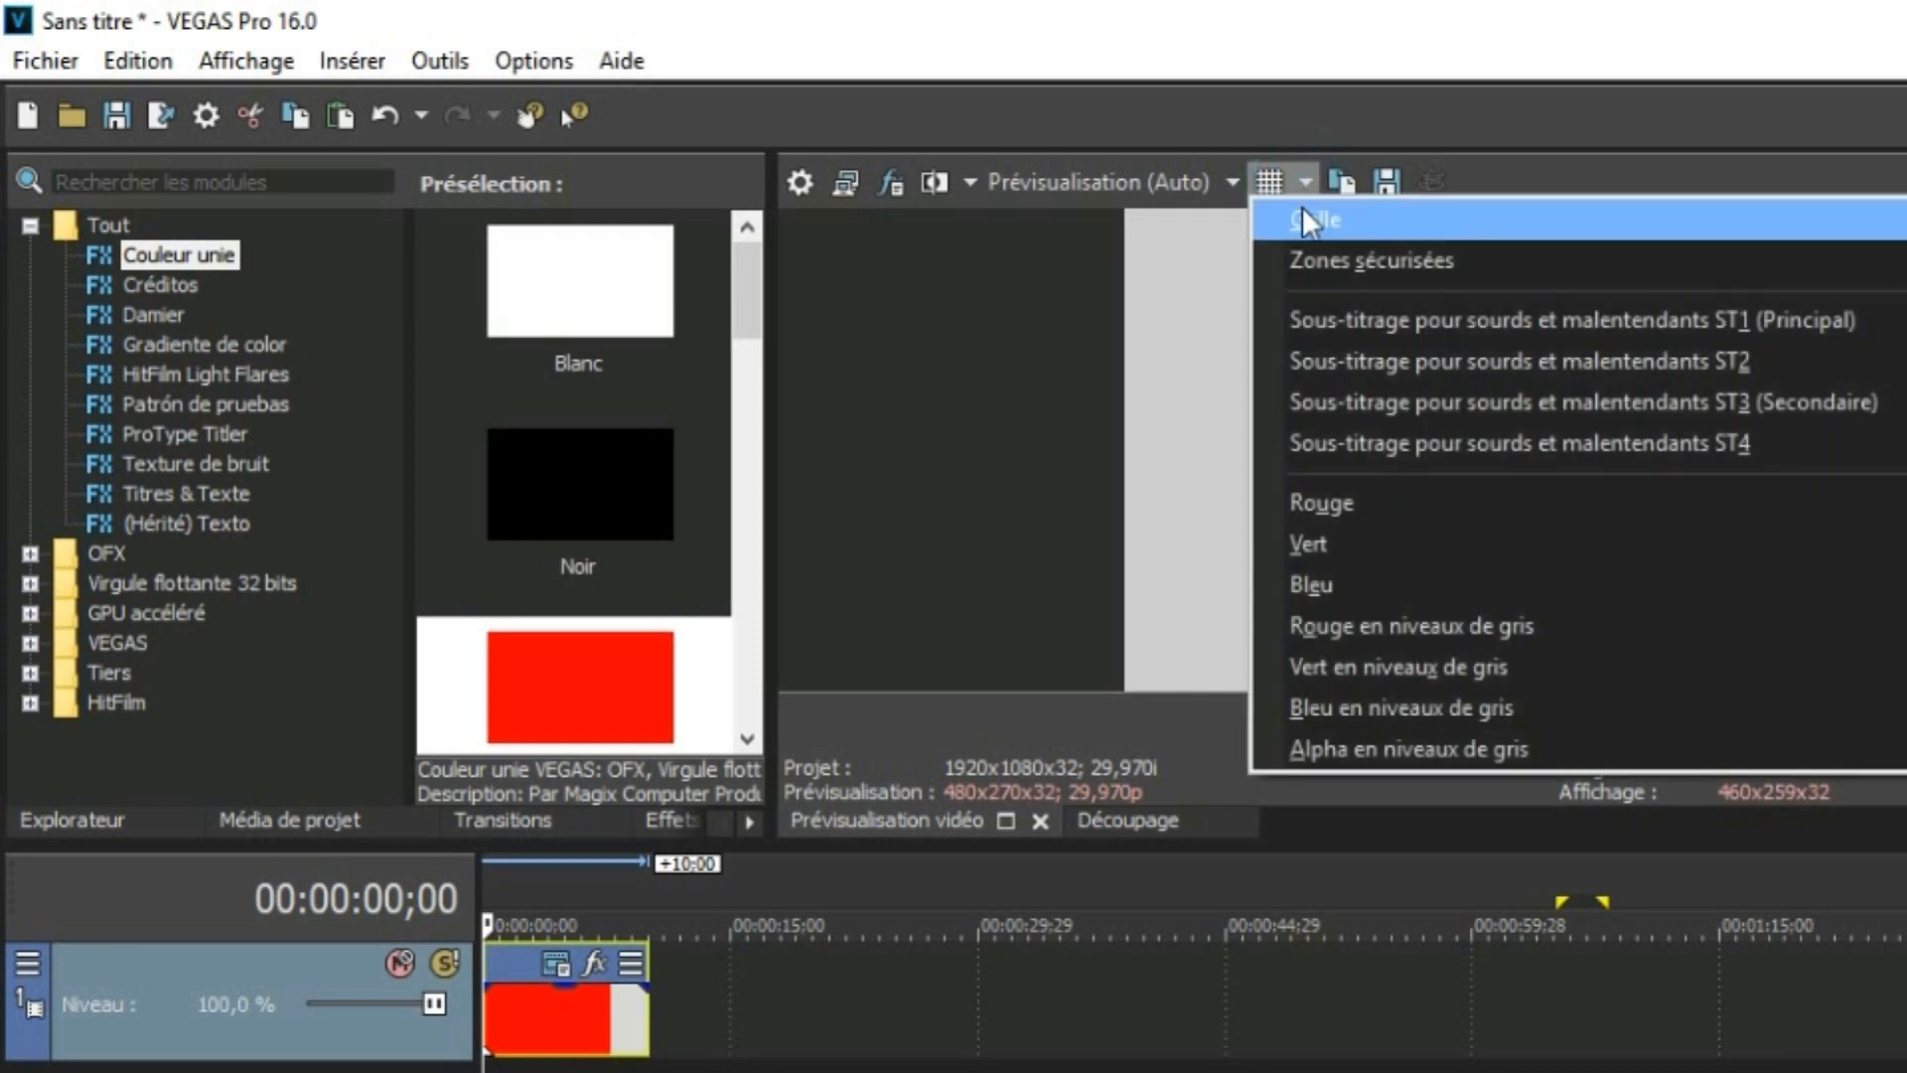
{"action": "left_click", "coordinate": [1302, 211]}
- Copy the preview snapshot to the clipboard and save a snapshot as the JPEG file Image1 on the Bureau
{"action": "left_click", "coordinate": [1341, 182]}
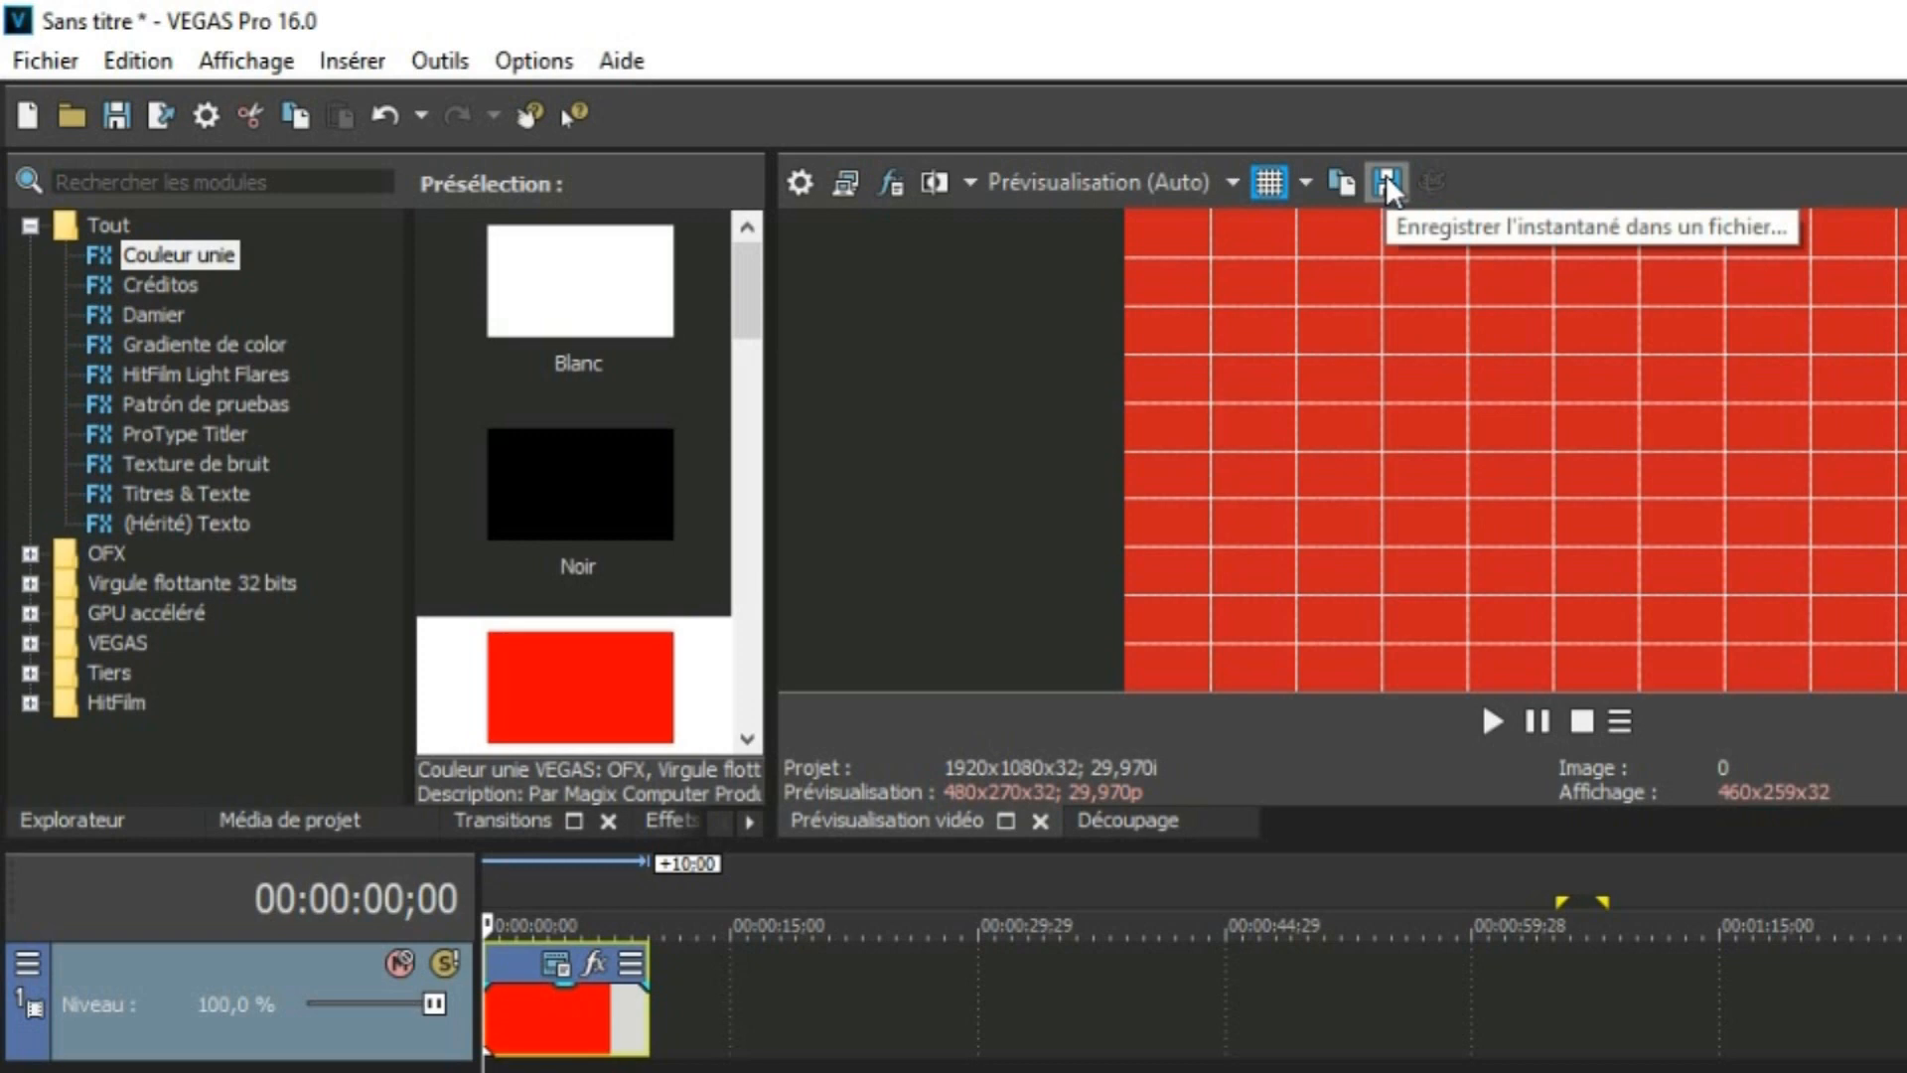
{"action": "left_click", "coordinate": [1386, 183]}
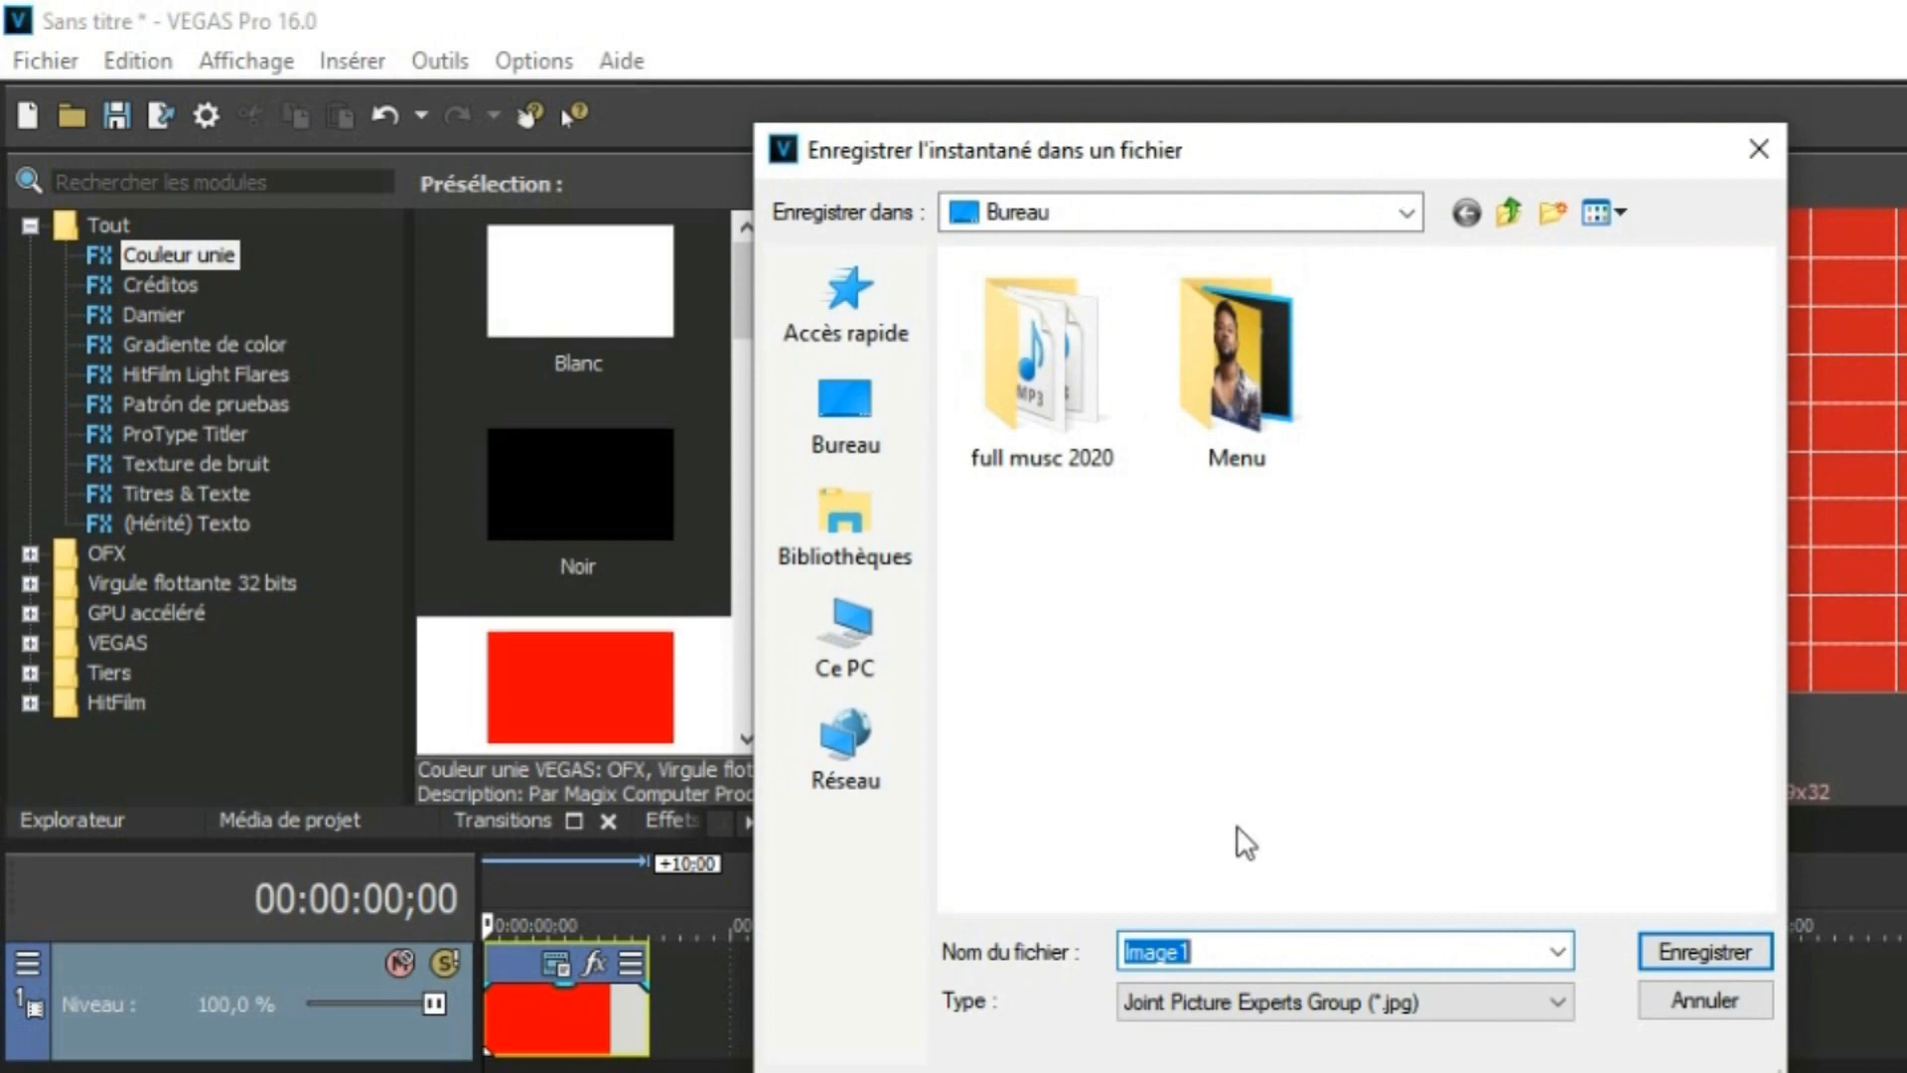
{"action": "left_click", "coordinate": [1670, 948]}
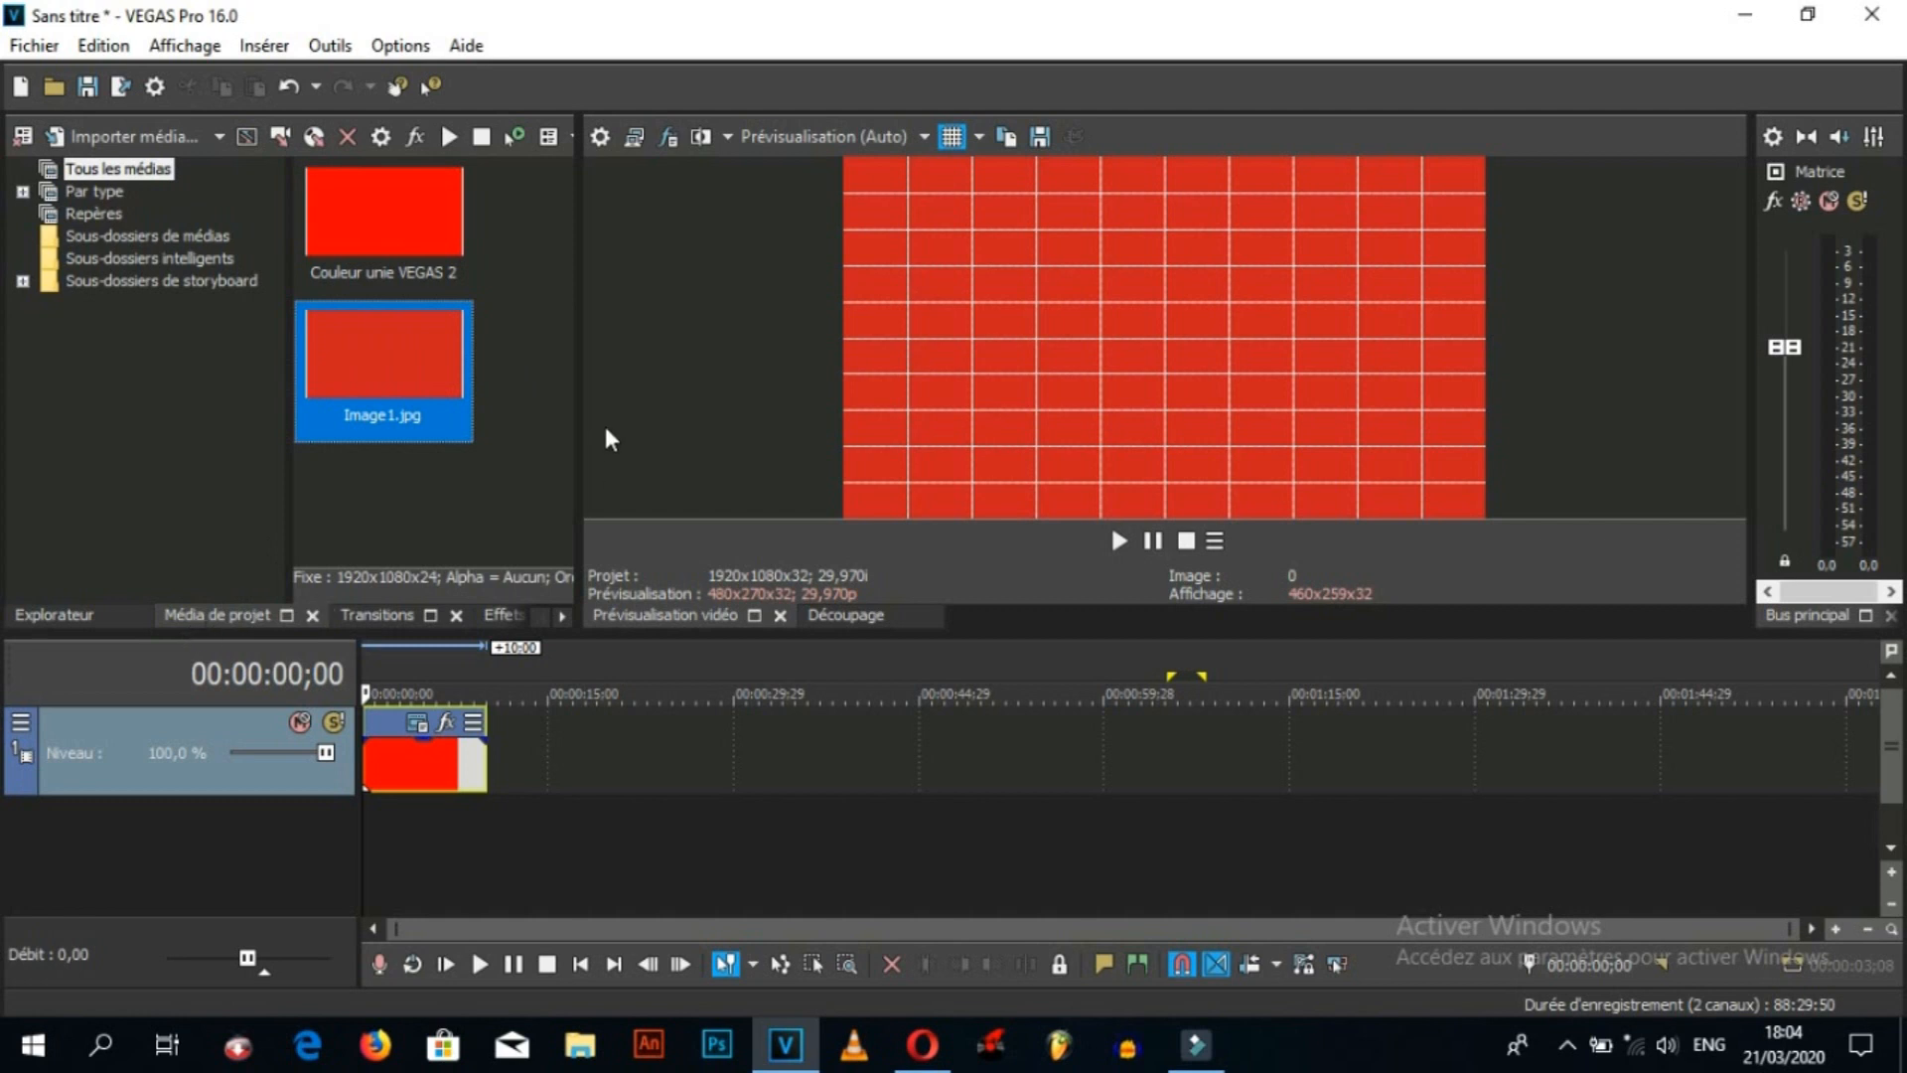
- Widen the project media area beside the preview and maximize the Explorateur window in the dock
{"action": "left_click_drag", "start_coordinate": [582, 437], "coordinate": [941, 485]}
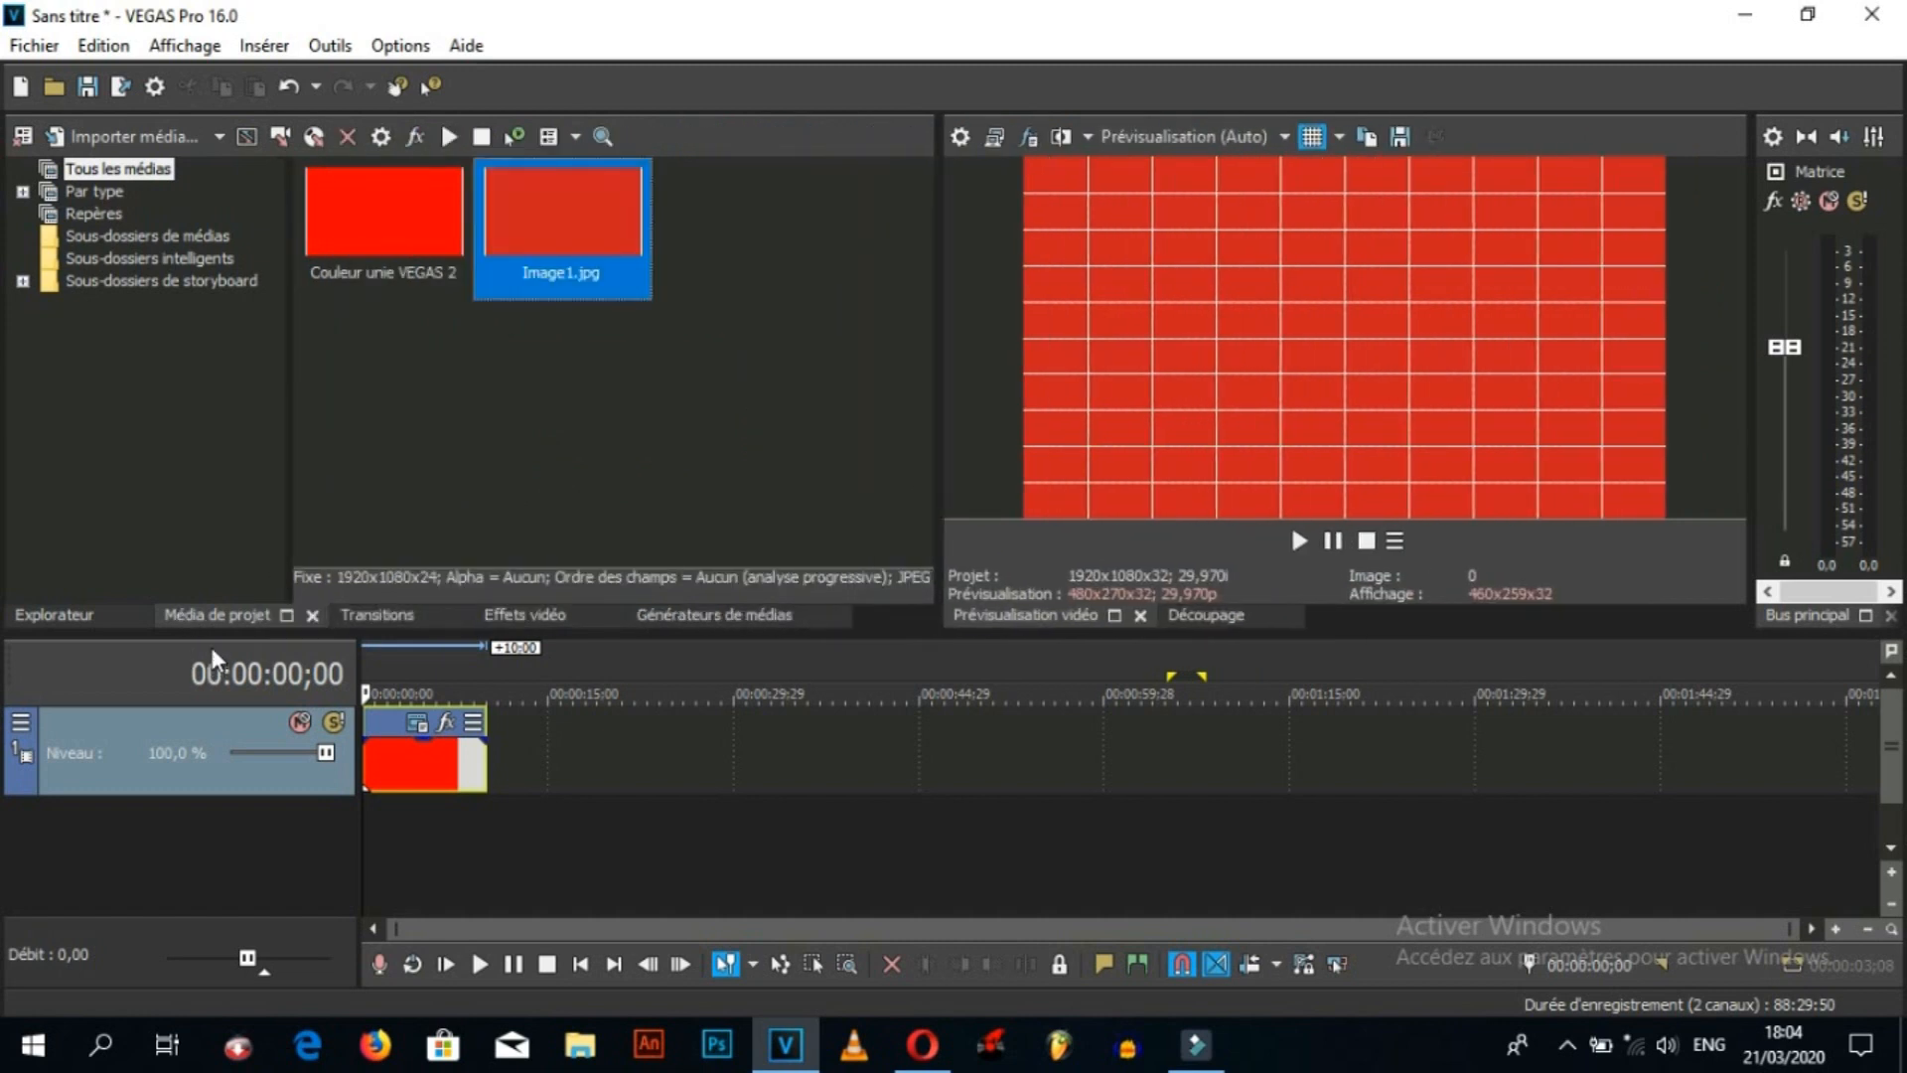
{"action": "left_click", "coordinate": [109, 614]}
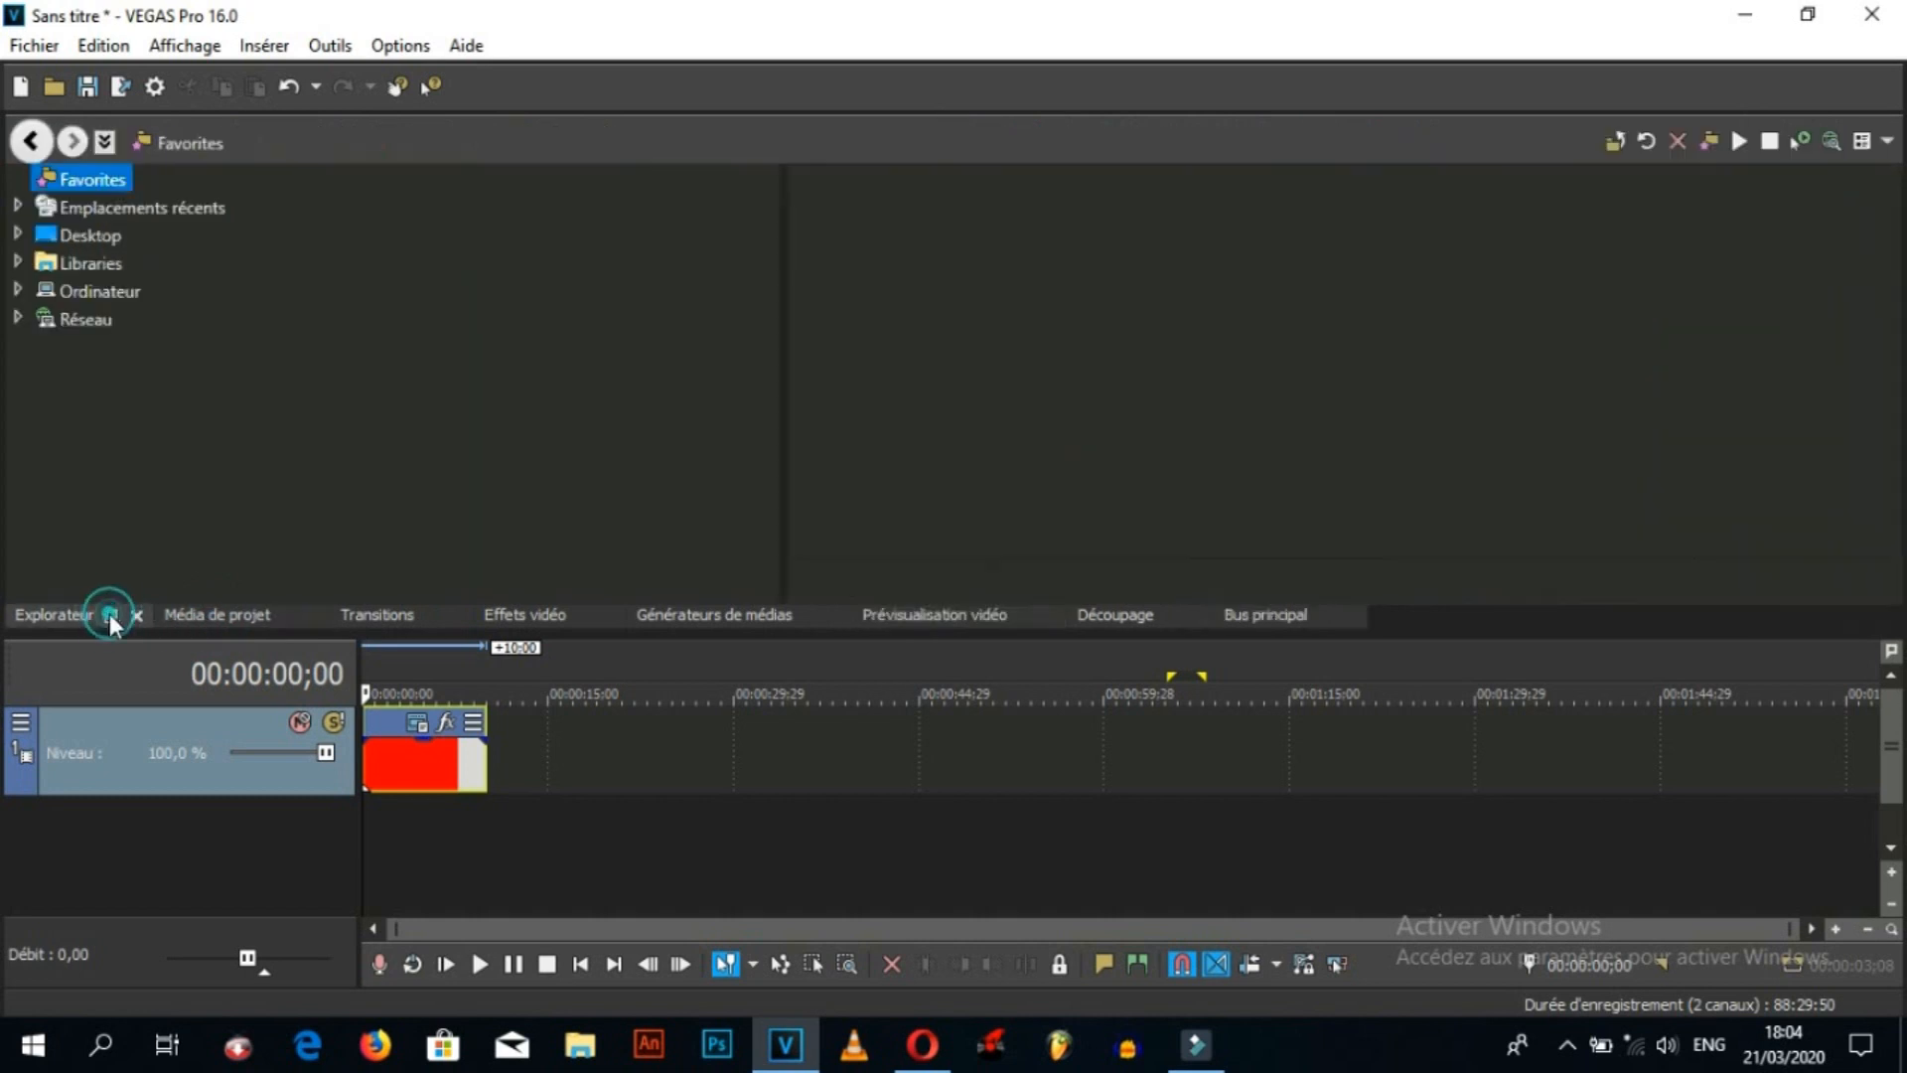
- Restore the Explorateur window to its docked size, and maximize and restore the Média de projet window
{"action": "left_click", "coordinate": [109, 613]}
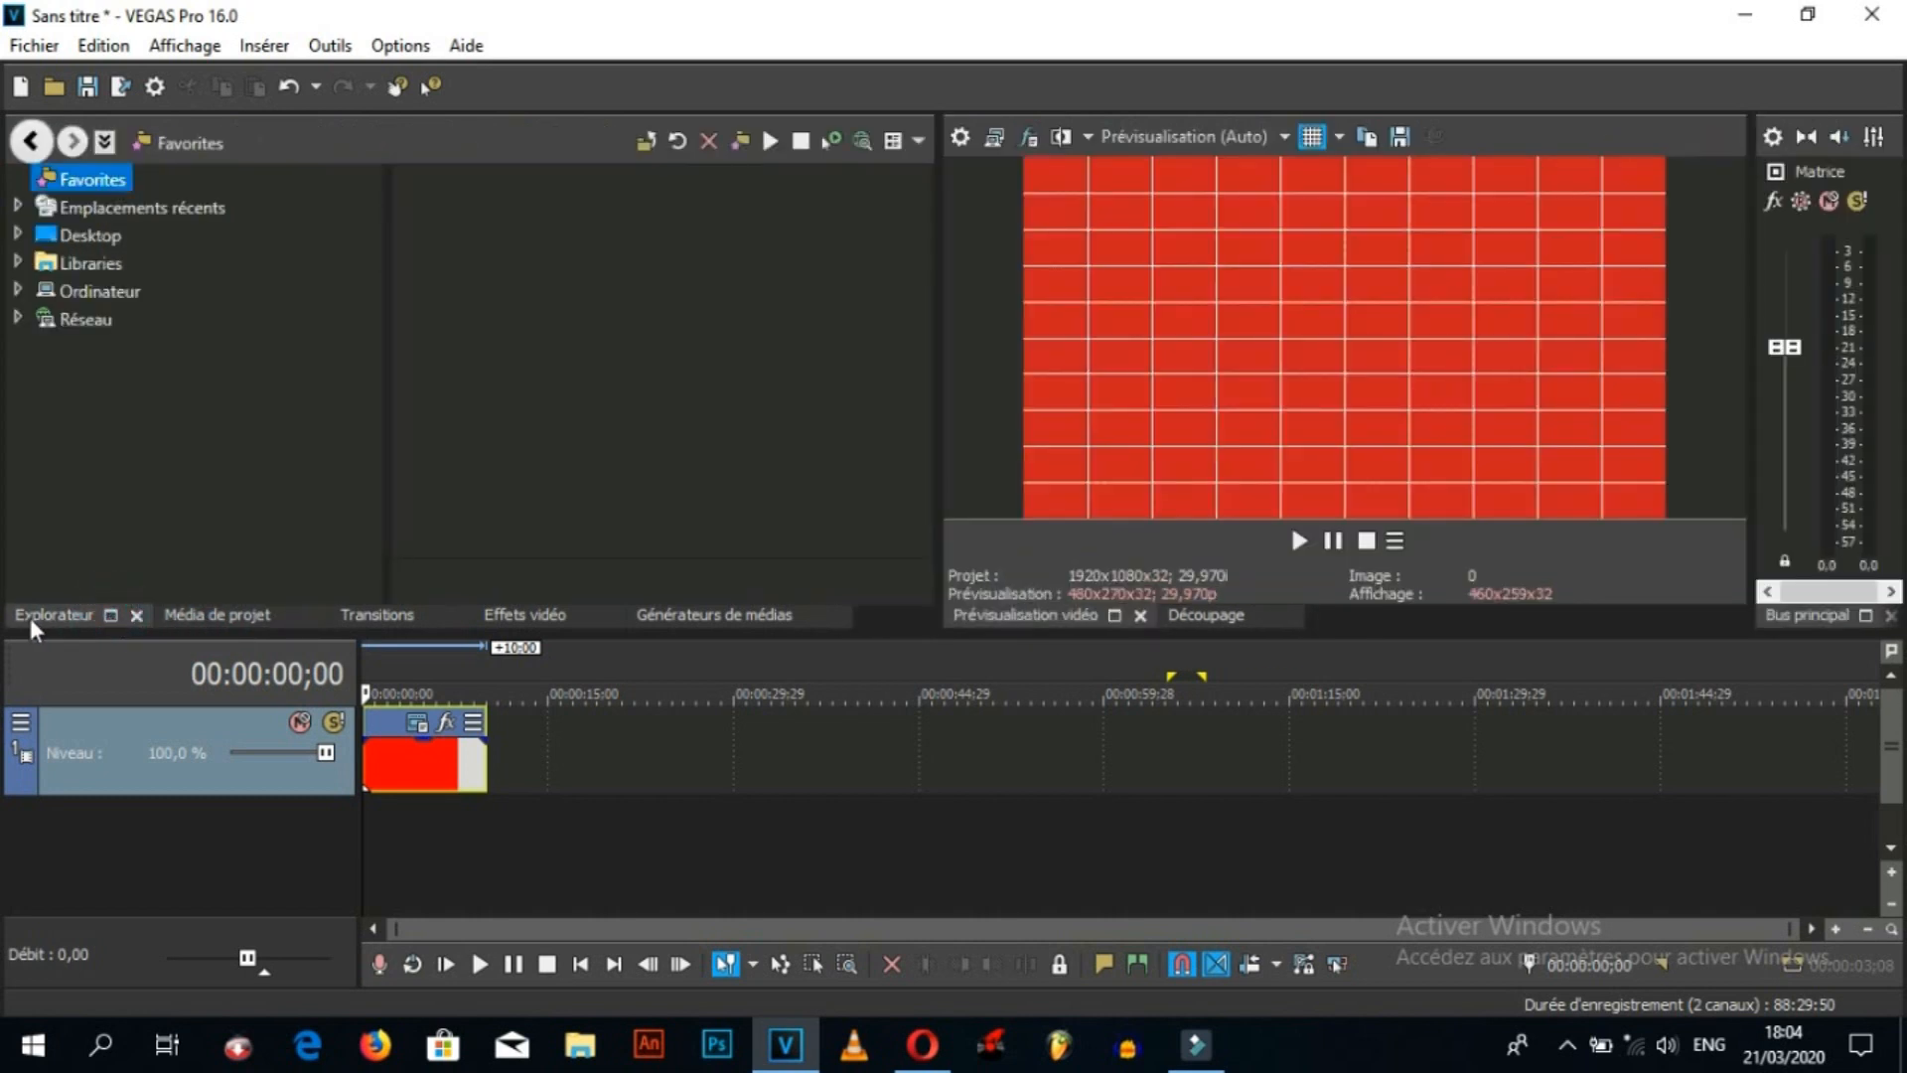
{"action": "left_click", "coordinate": [189, 614]}
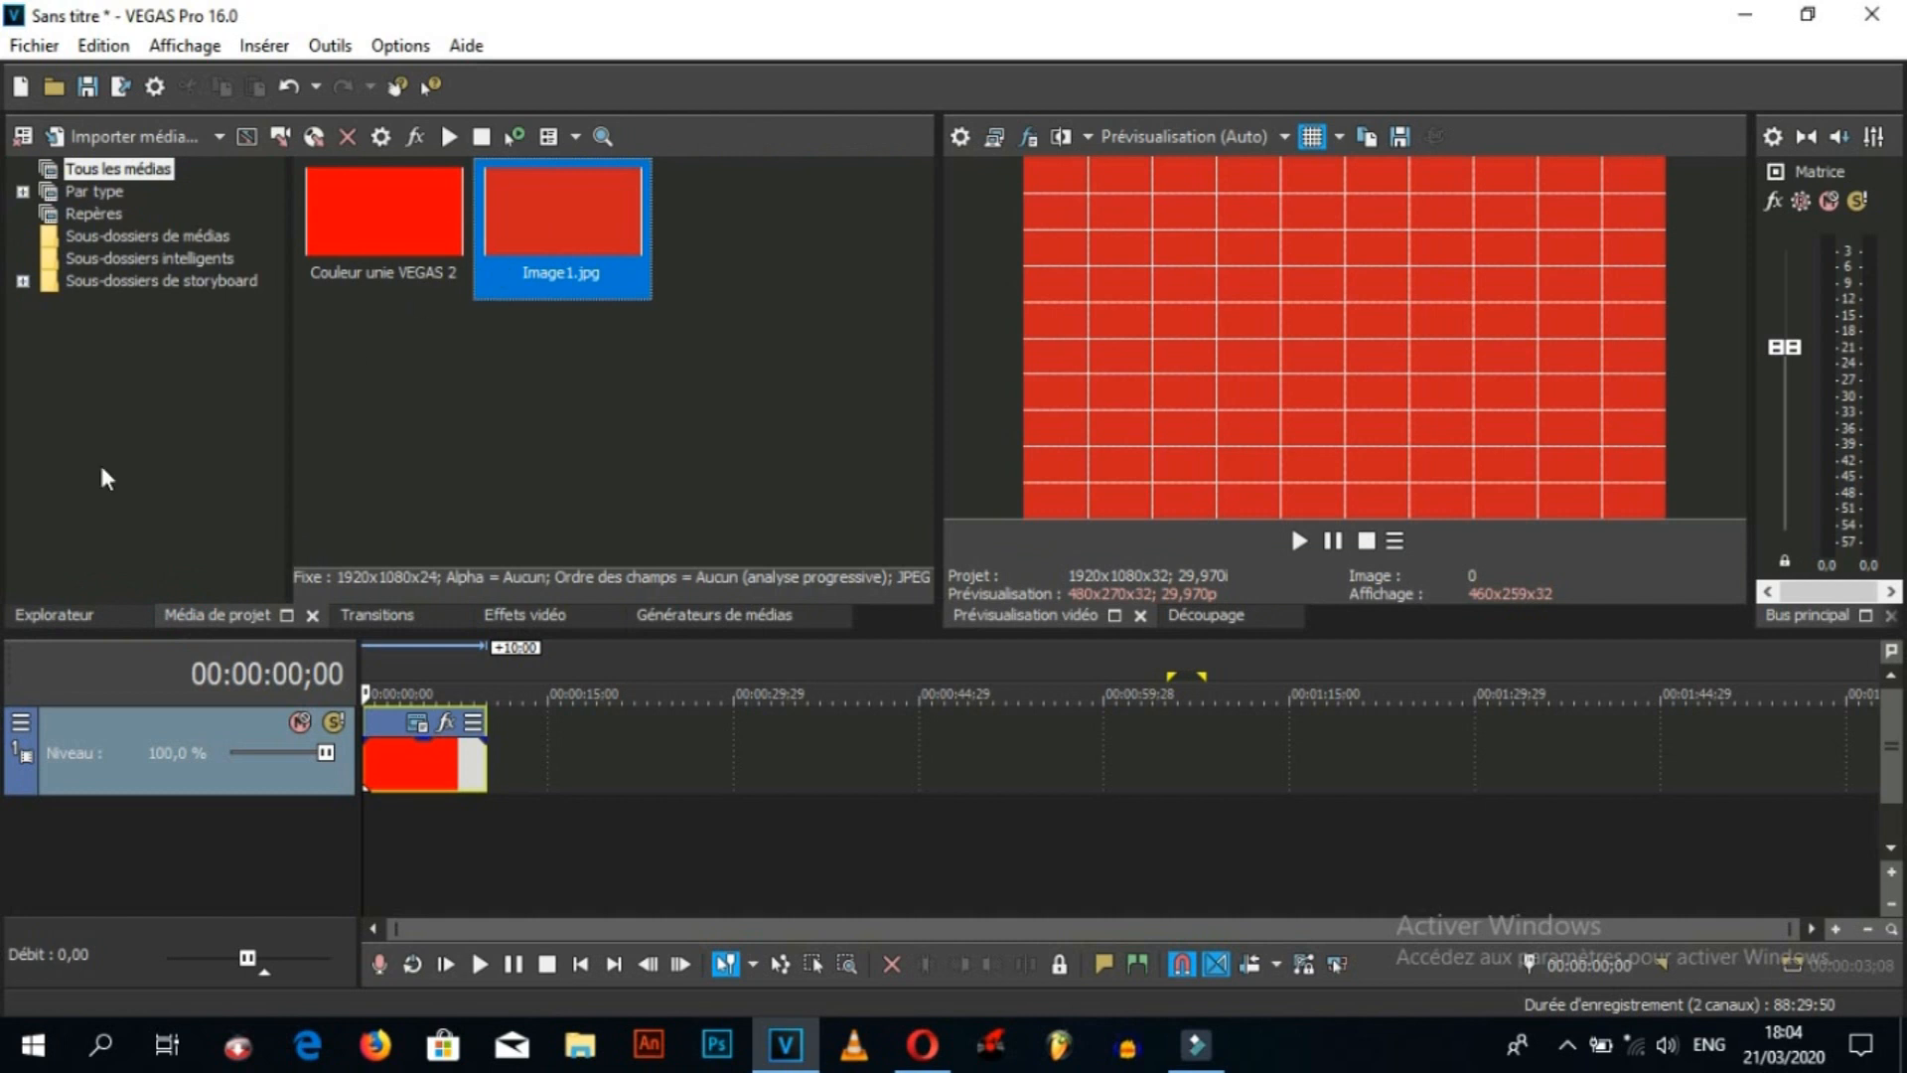
{"action": "left_click", "coordinate": [286, 615]}
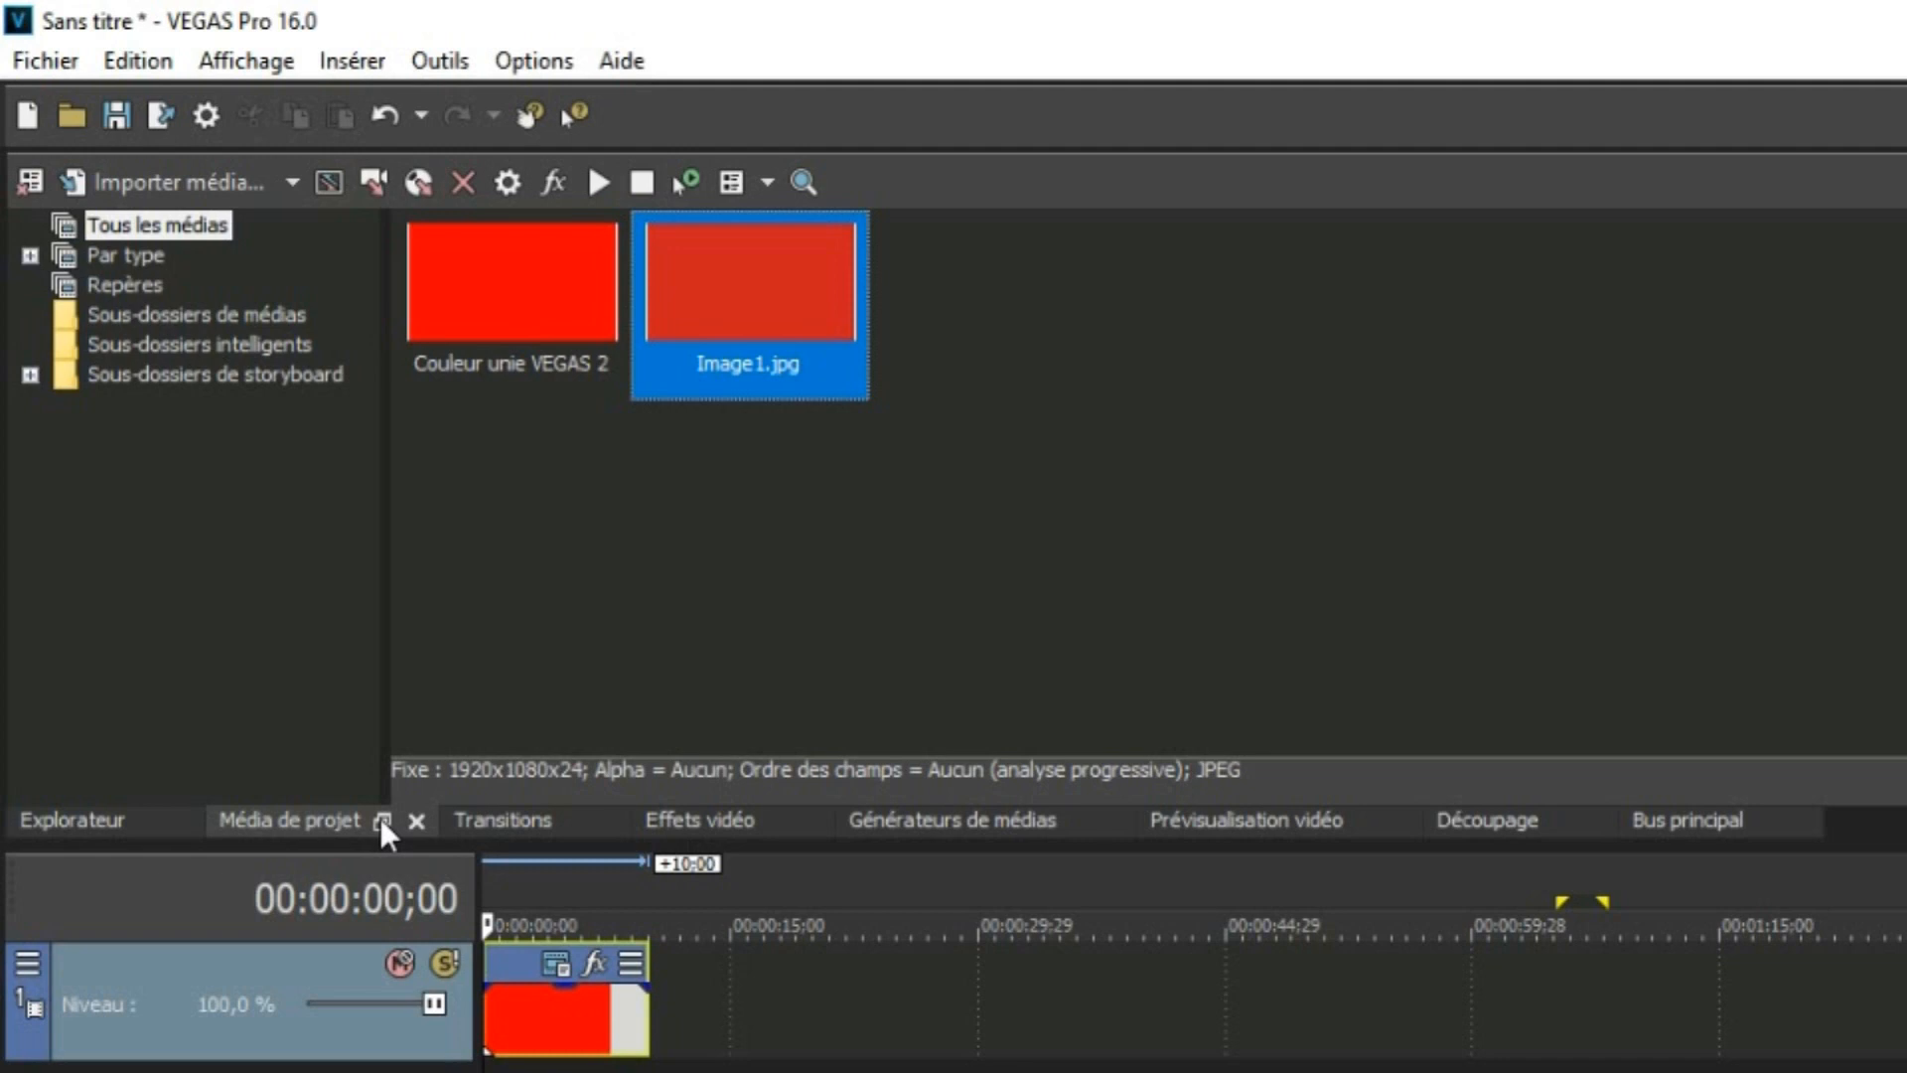
{"action": "left_click", "coordinate": [381, 821]}
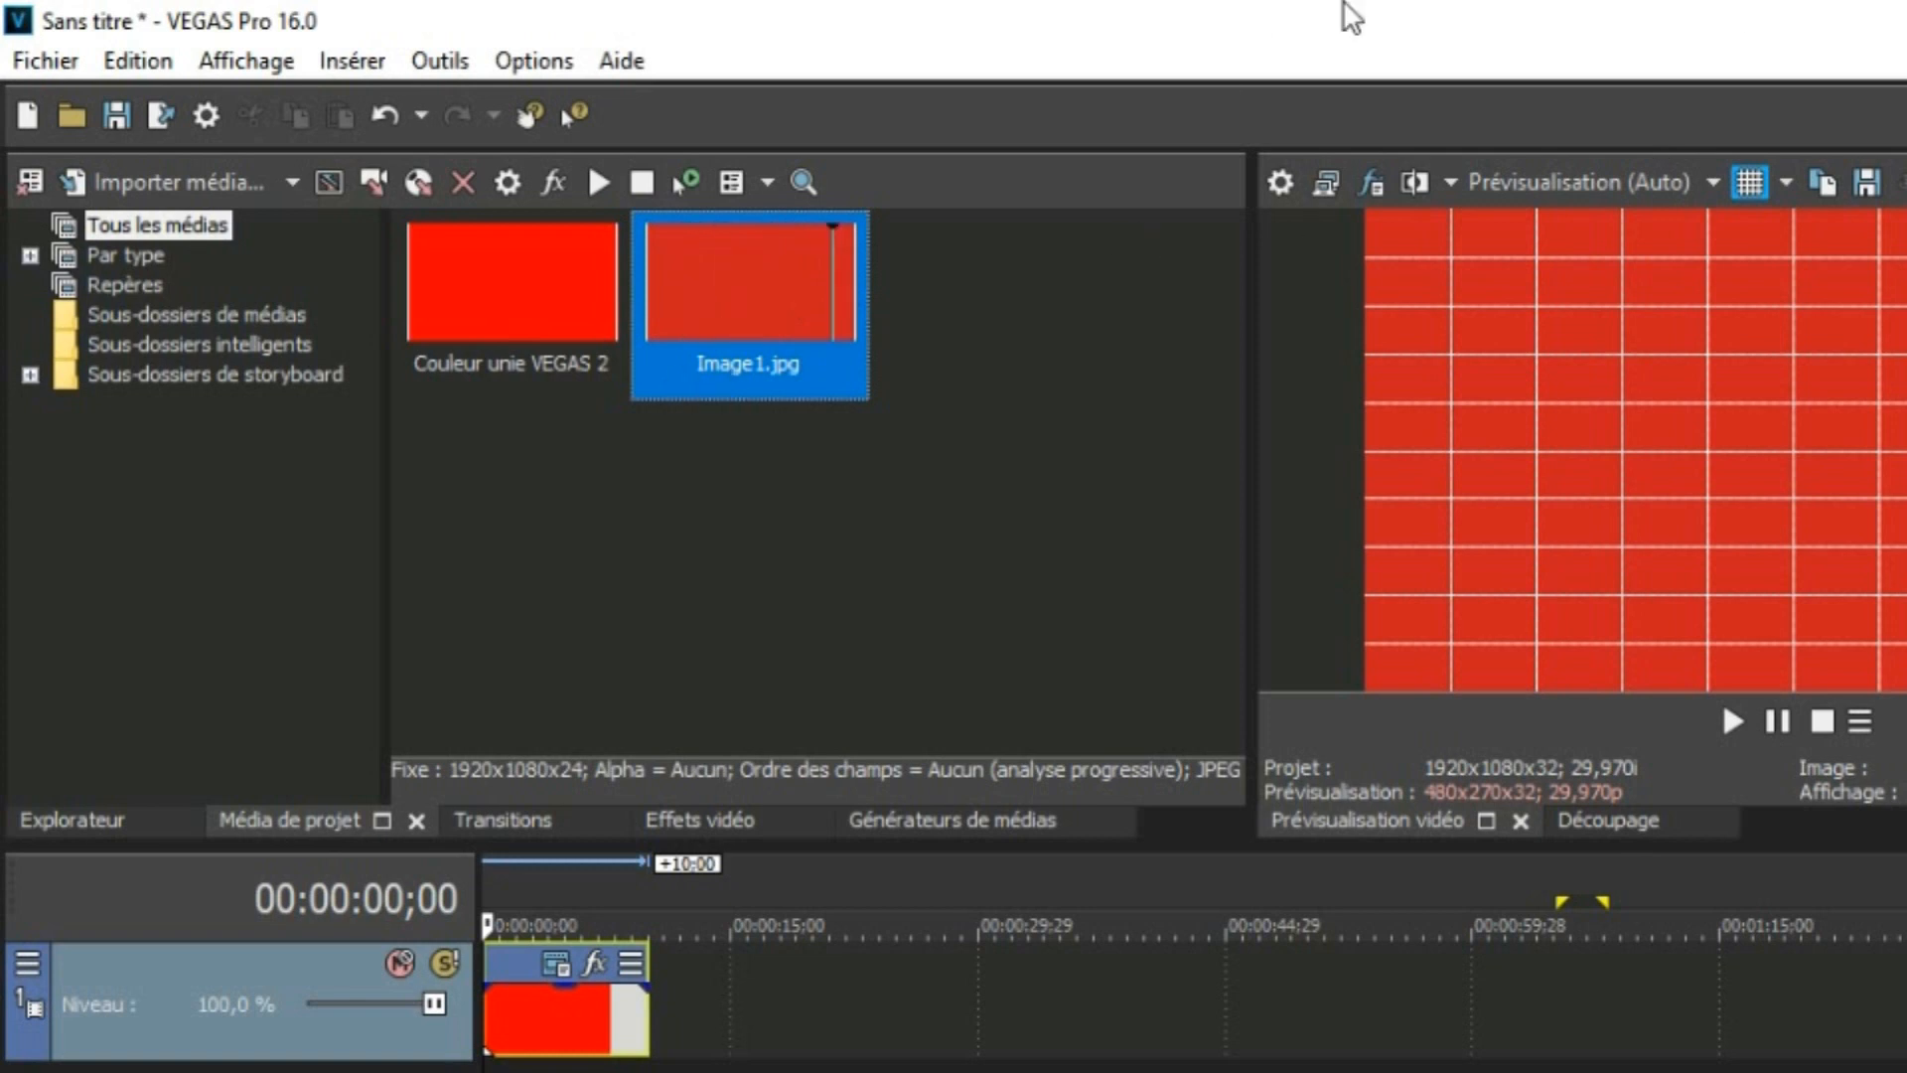
- Switch to the desktop and view the saved Image1 snapshot in Visionneuse de photos Windows
{"action": "key", "text": "super+d"}
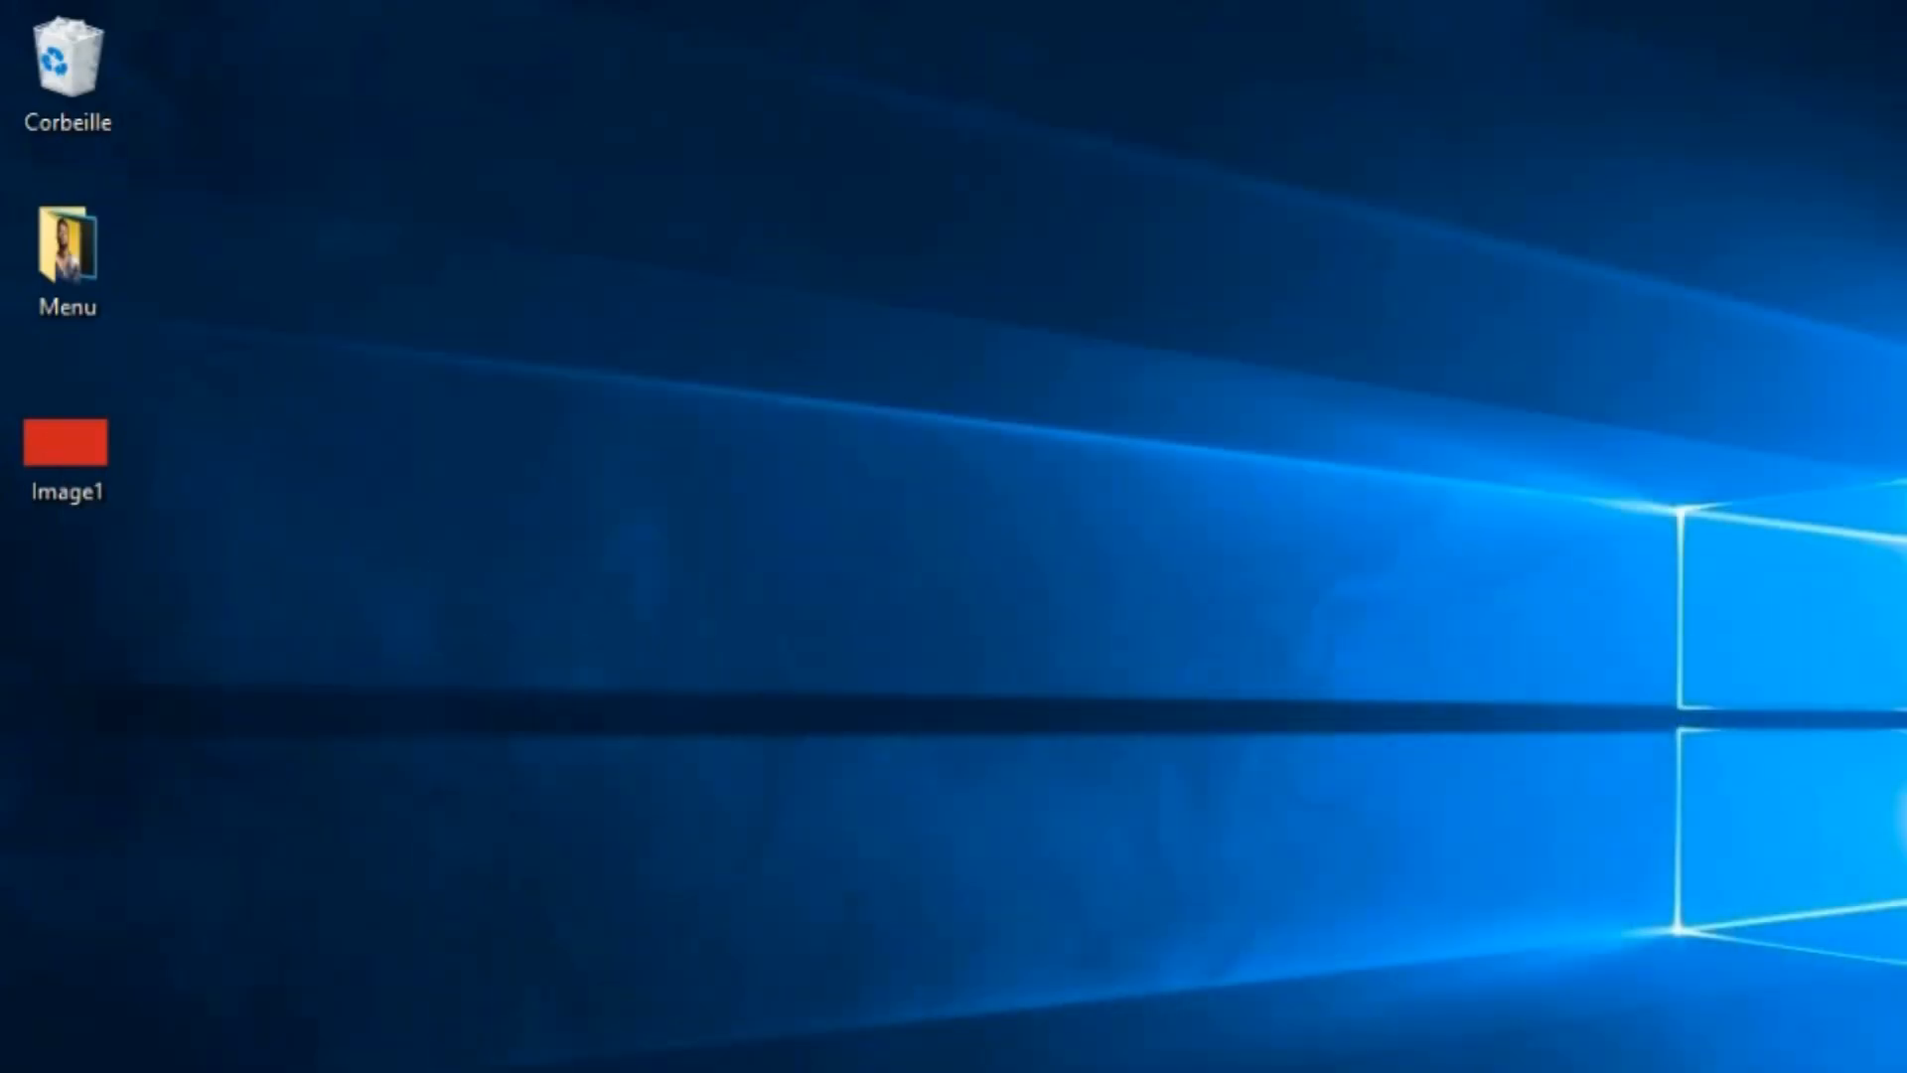
{"action": "right_click", "coordinate": [58, 485]}
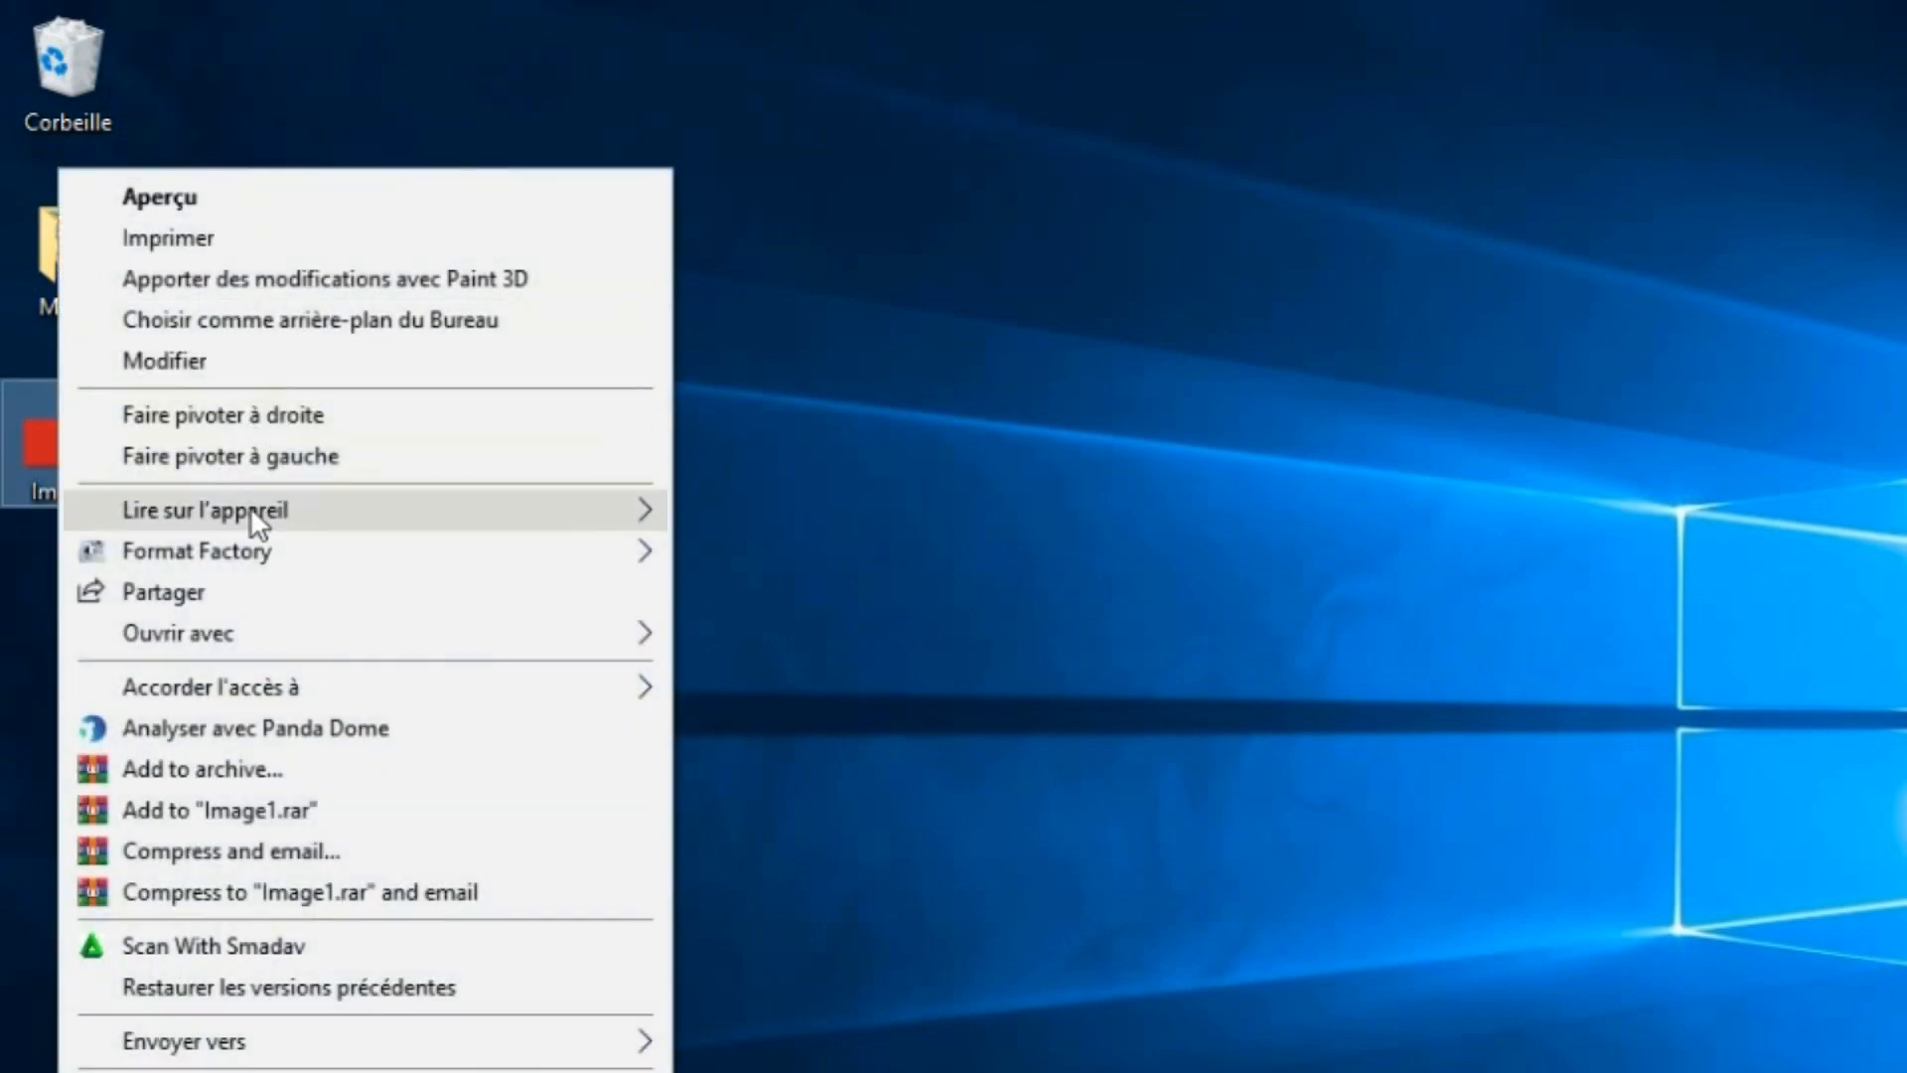
{"action": "mouse_move", "coordinate": [634, 630]}
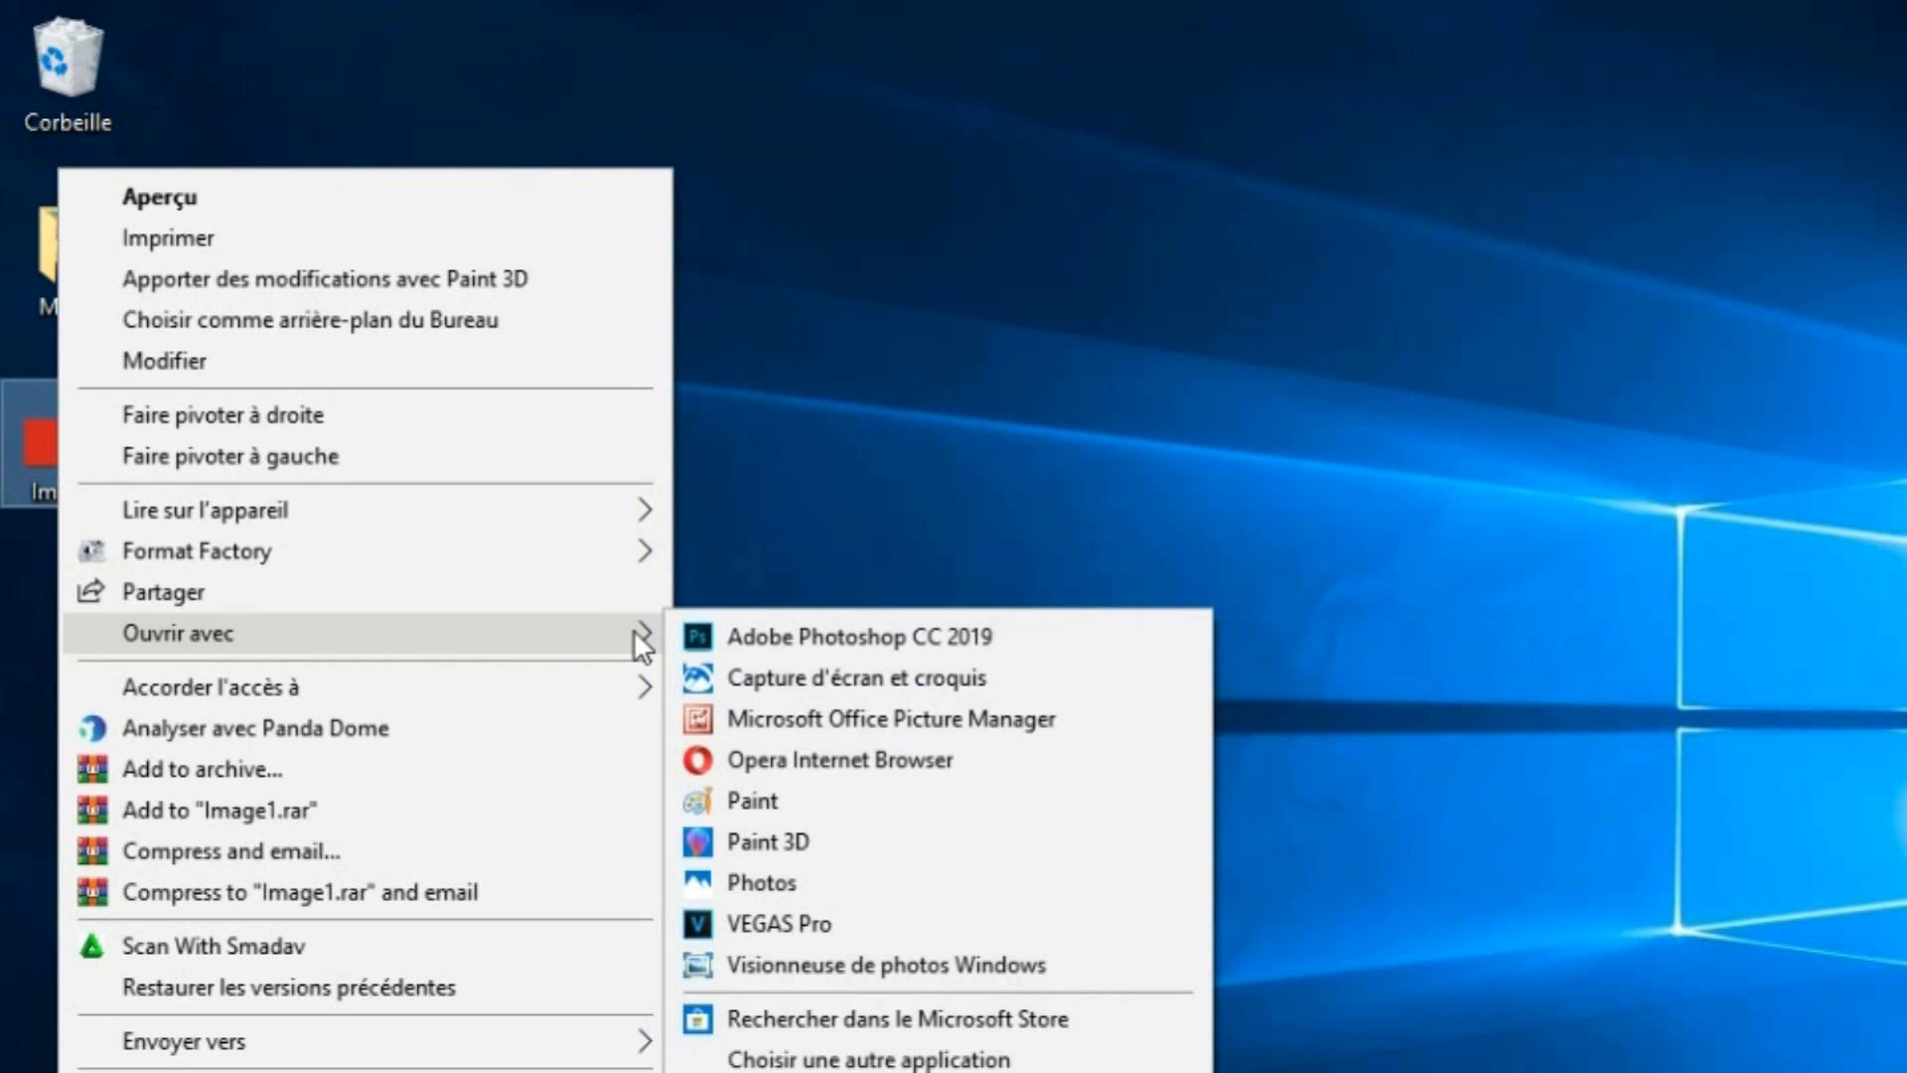
{"action": "left_click", "coordinate": [761, 964]}
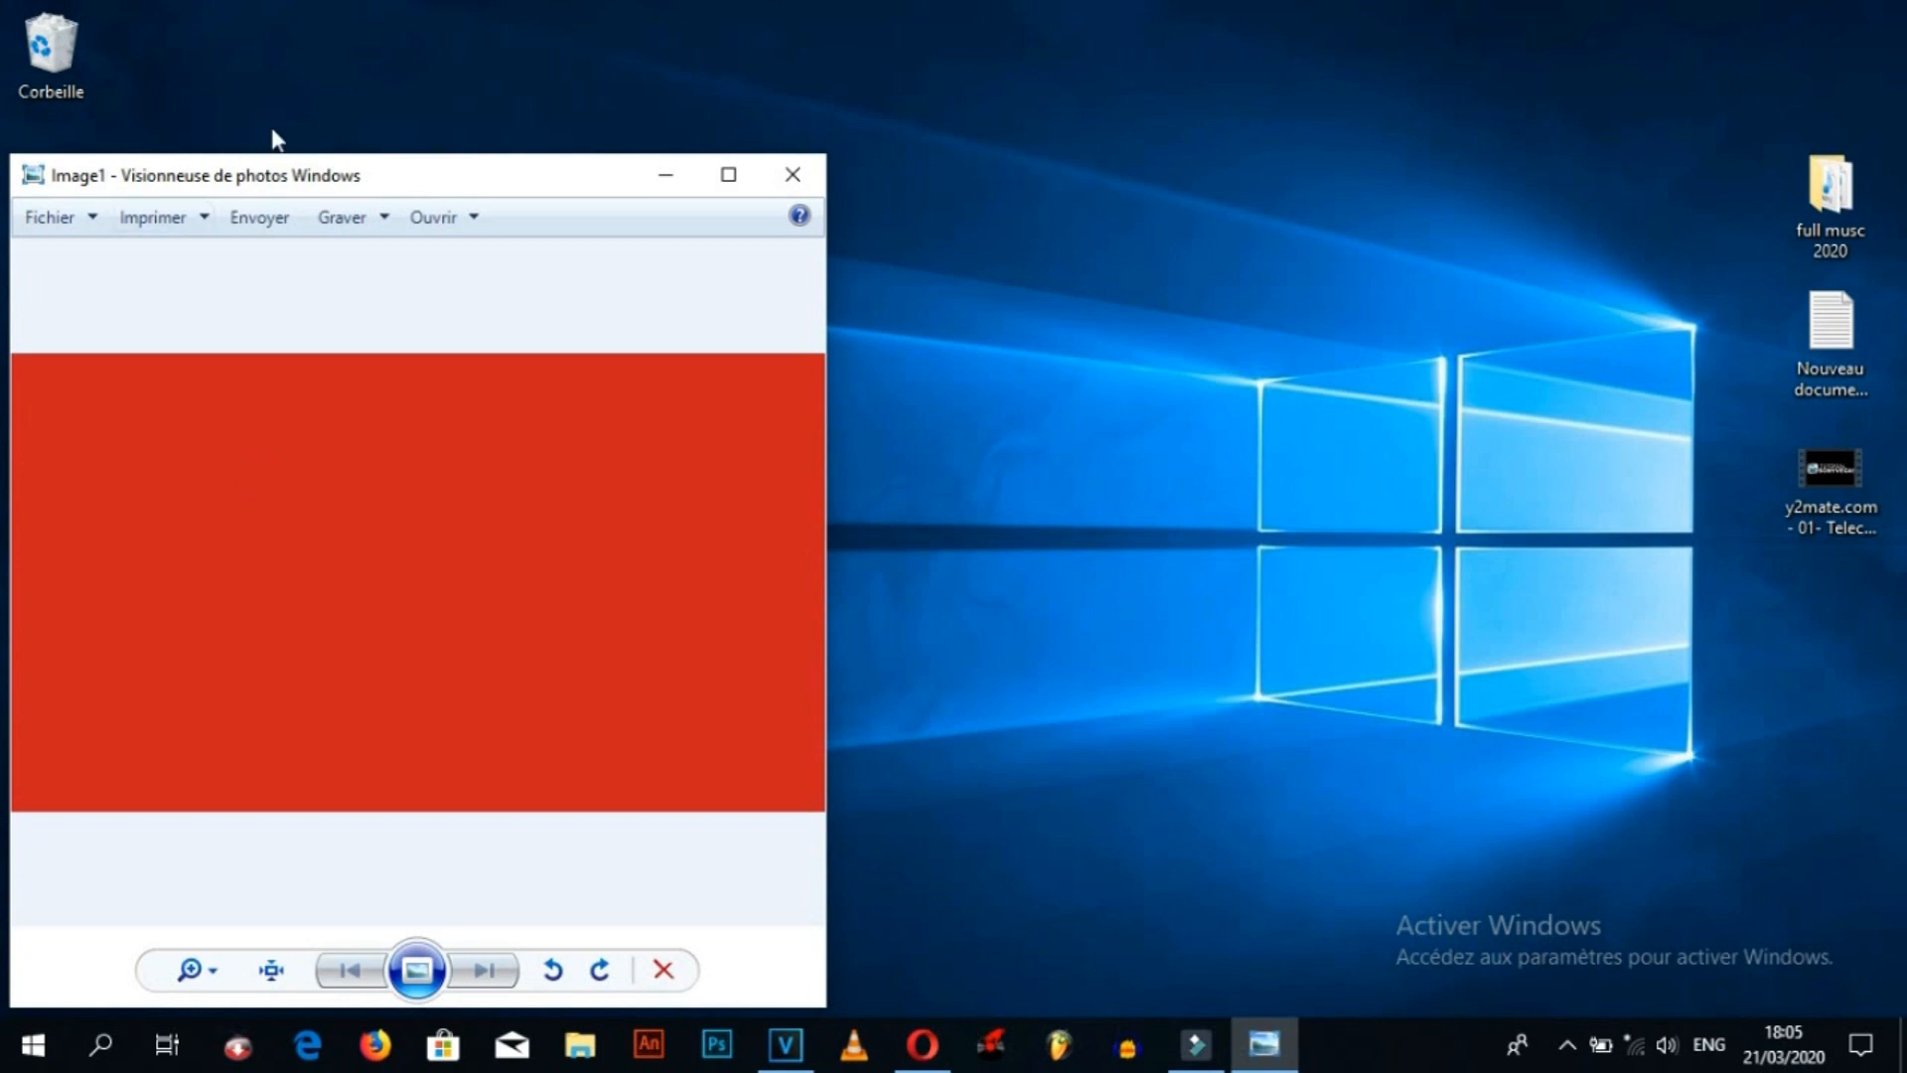
{"action": "left_click_drag", "start_coordinate": [423, 175], "coordinate": [717, 135]}
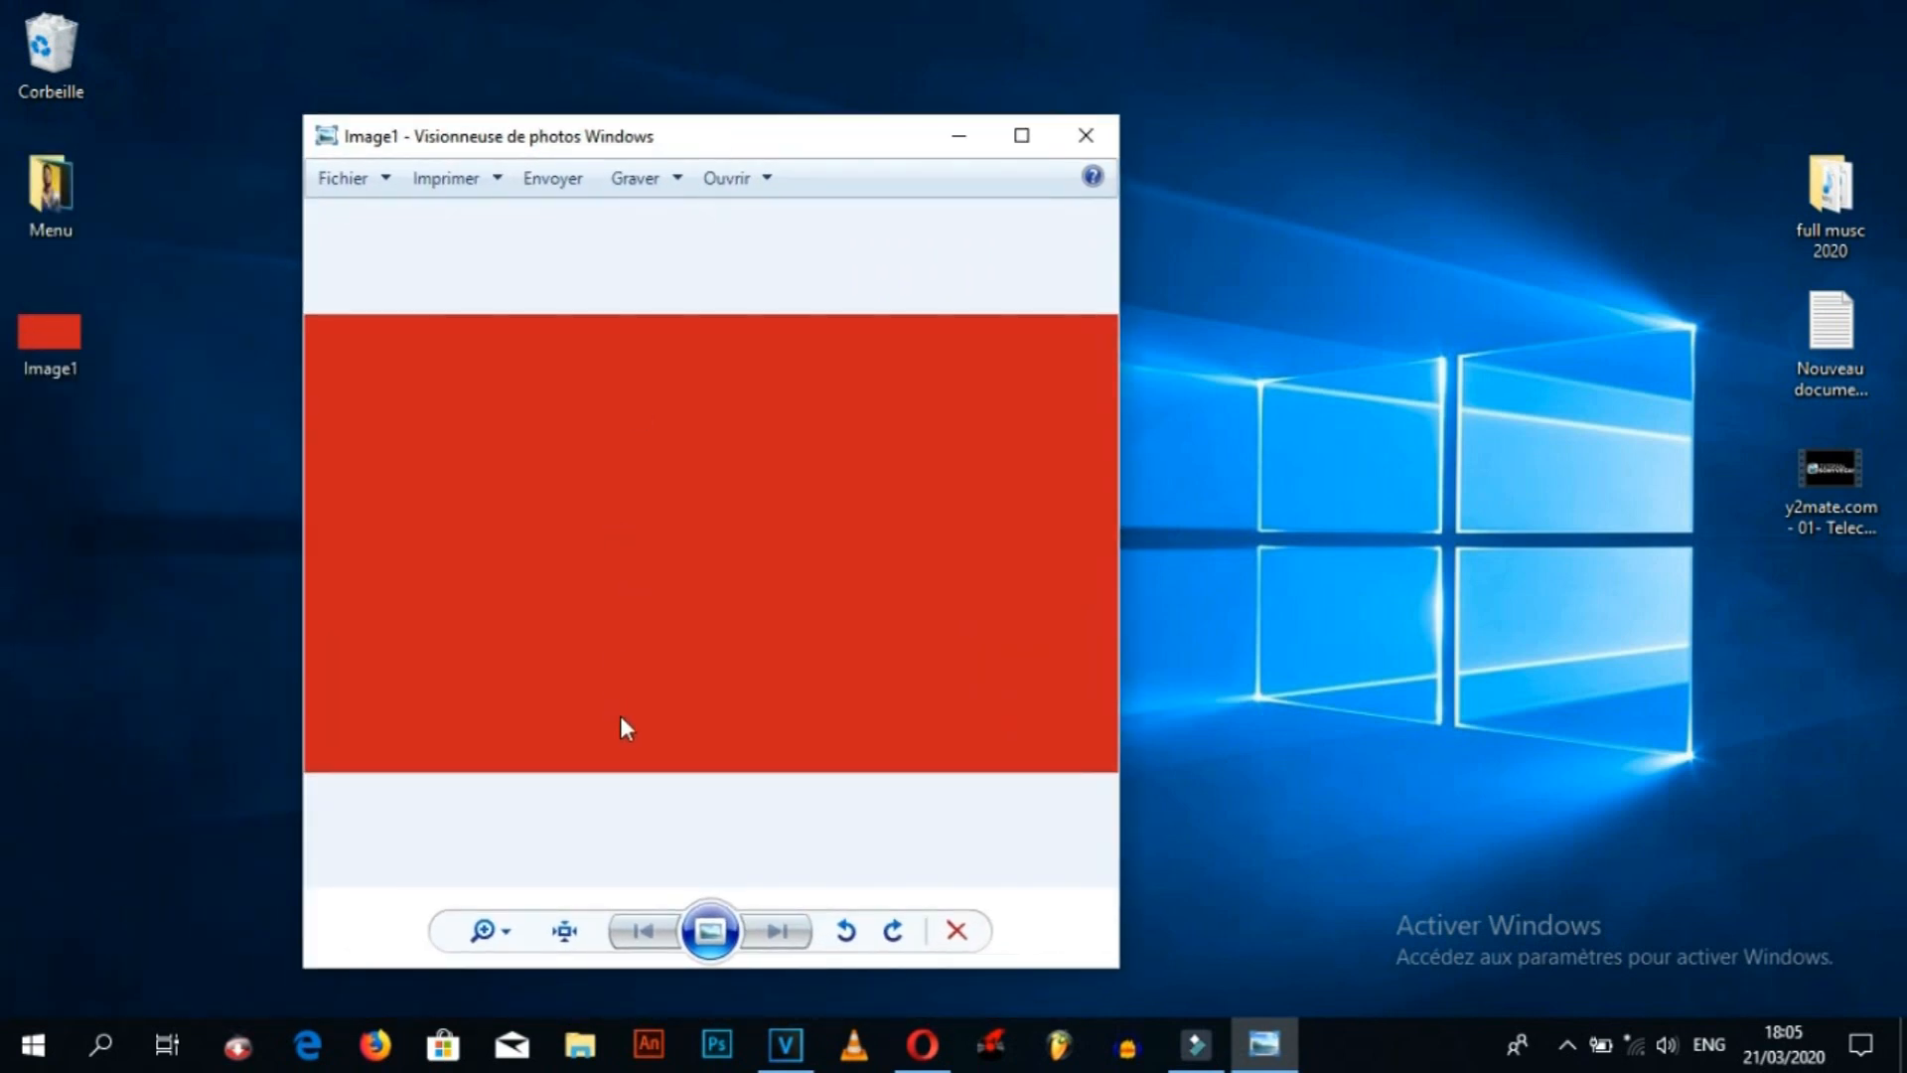
- Switch back to VEGAS Pro and open Image1.jpg from the project media in the Découpage window
{"action": "left_click", "coordinate": [785, 1043]}
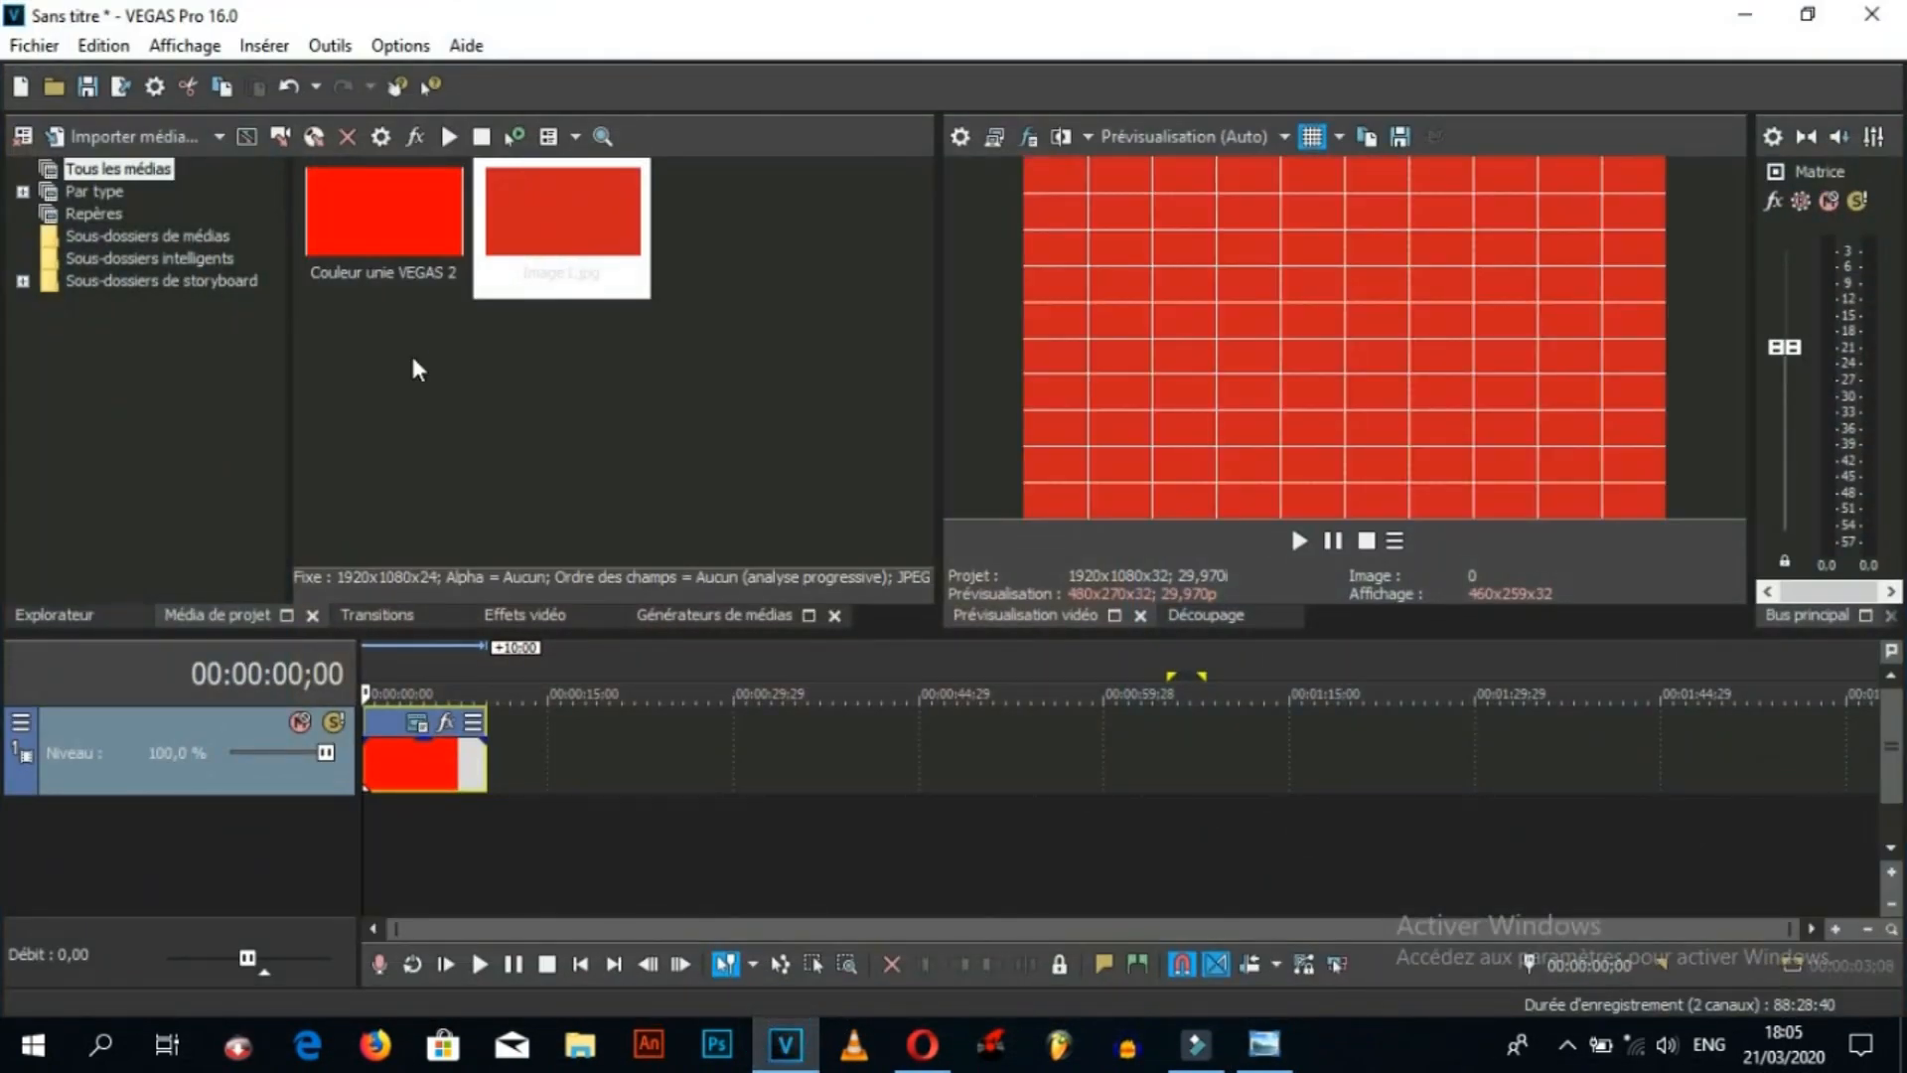
{"action": "left_click_drag", "start_coordinate": [586, 239], "coordinate": [1015, 409]}
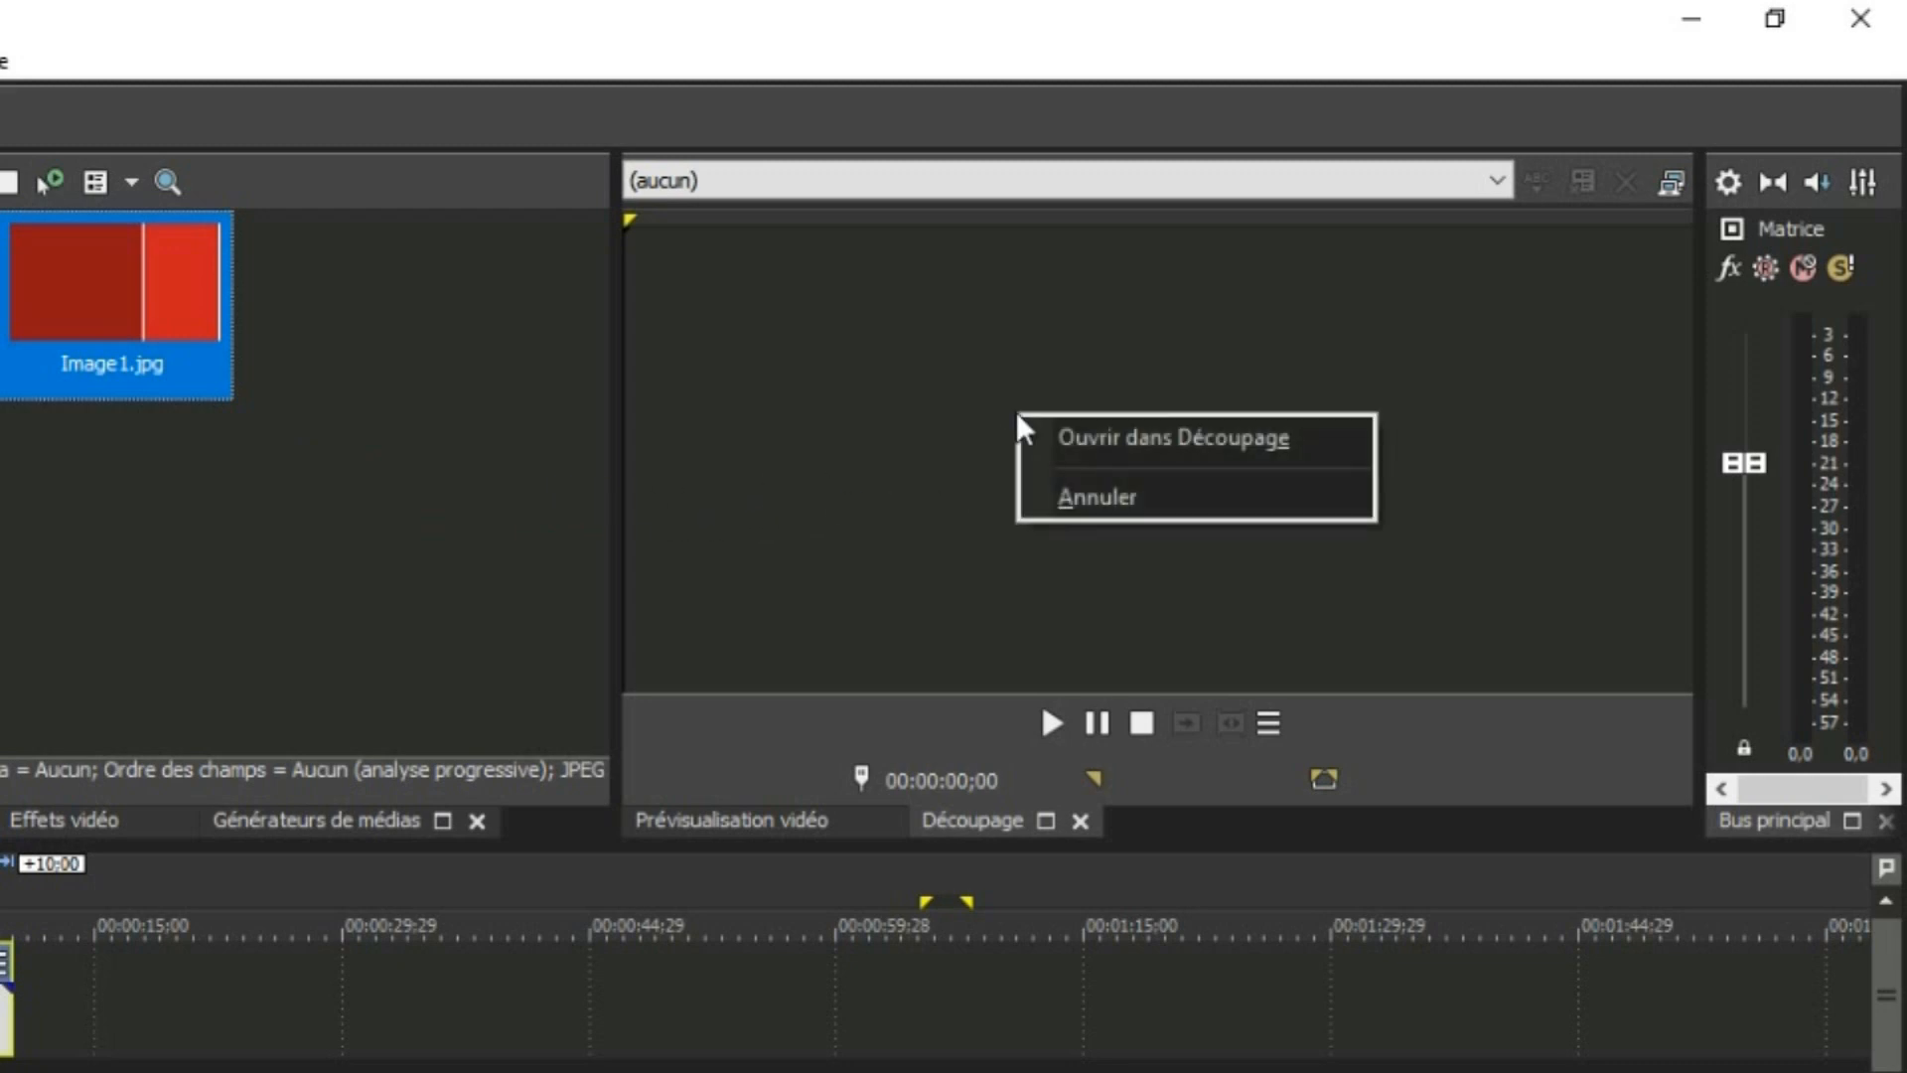
{"action": "left_click", "coordinate": [1107, 437]}
- Trim the Image1.jpg selection in Découpage to start at 00:00:01;04 and end at 00:00:02;22
{"action": "left_click_drag", "start_coordinate": [1106, 433], "coordinate": [787, 596]}
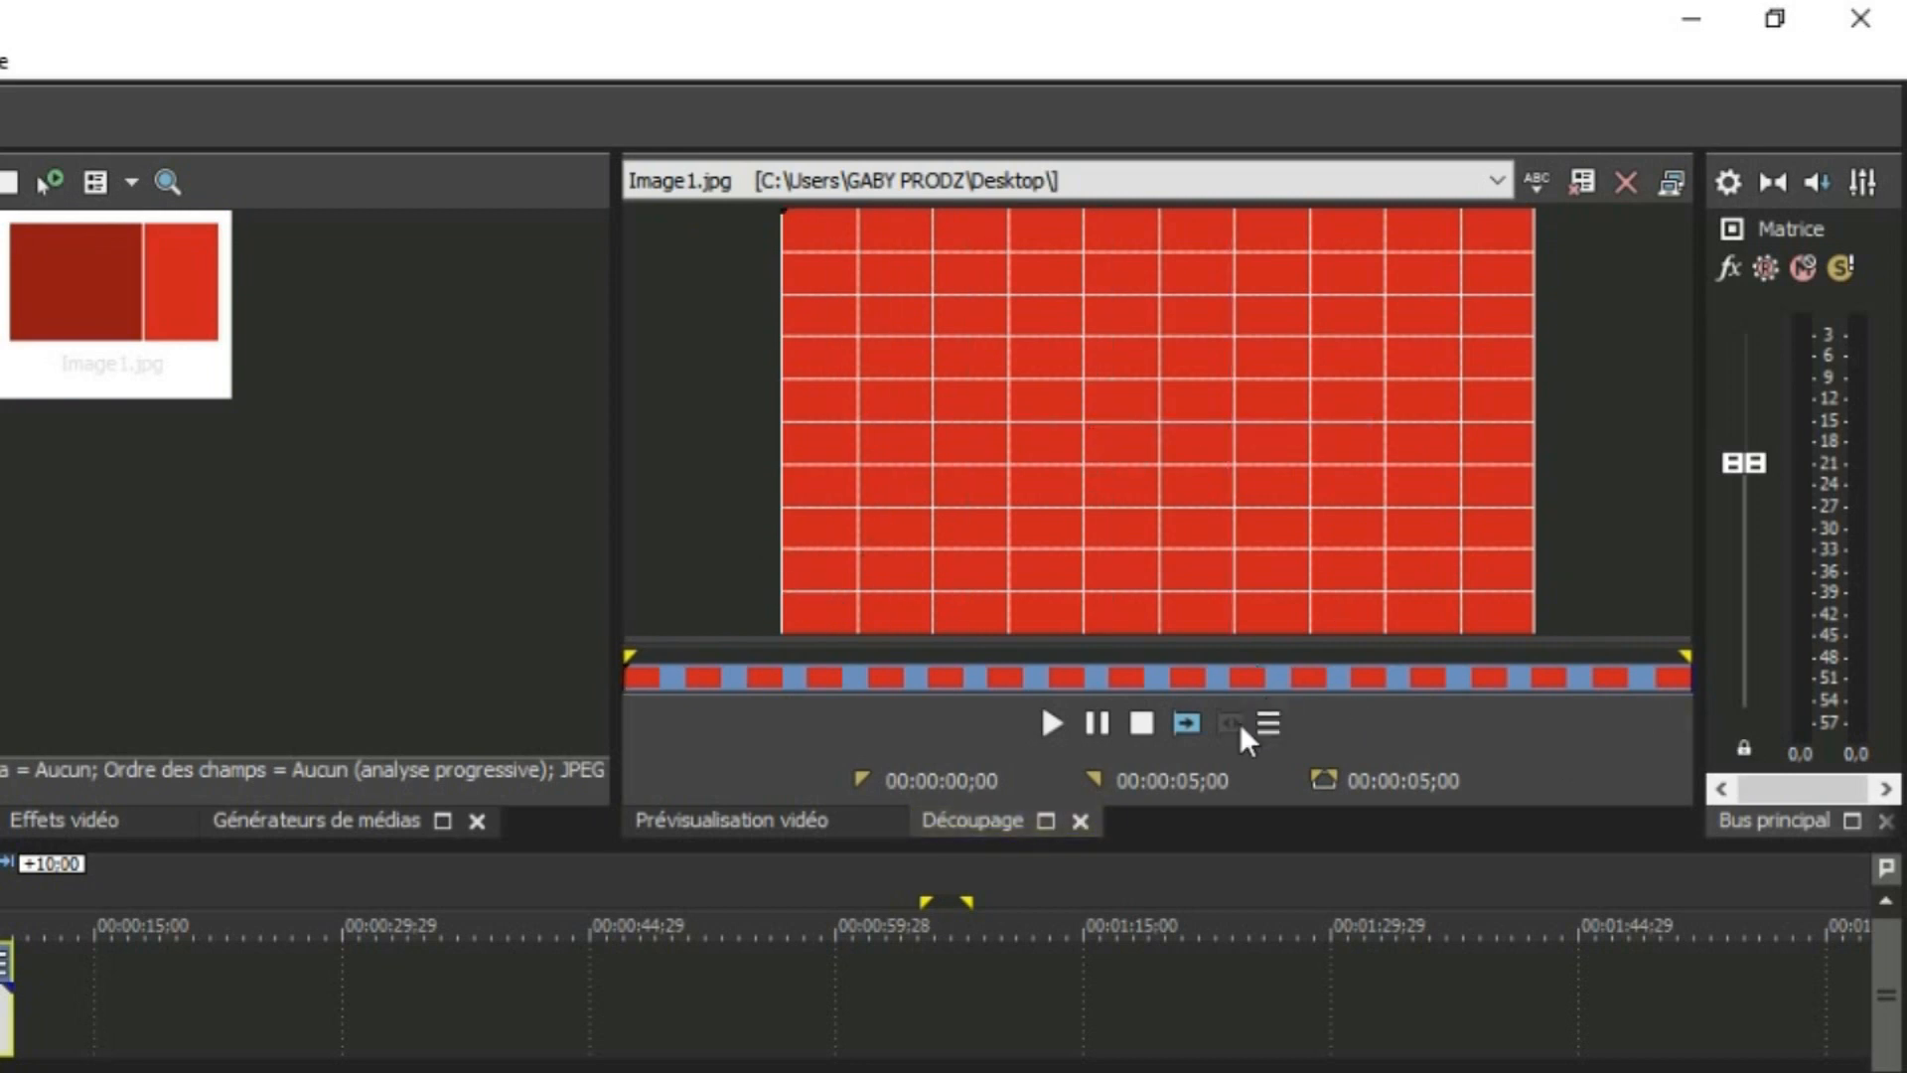
{"action": "left_click_drag", "start_coordinate": [611, 650], "coordinate": [871, 636]}
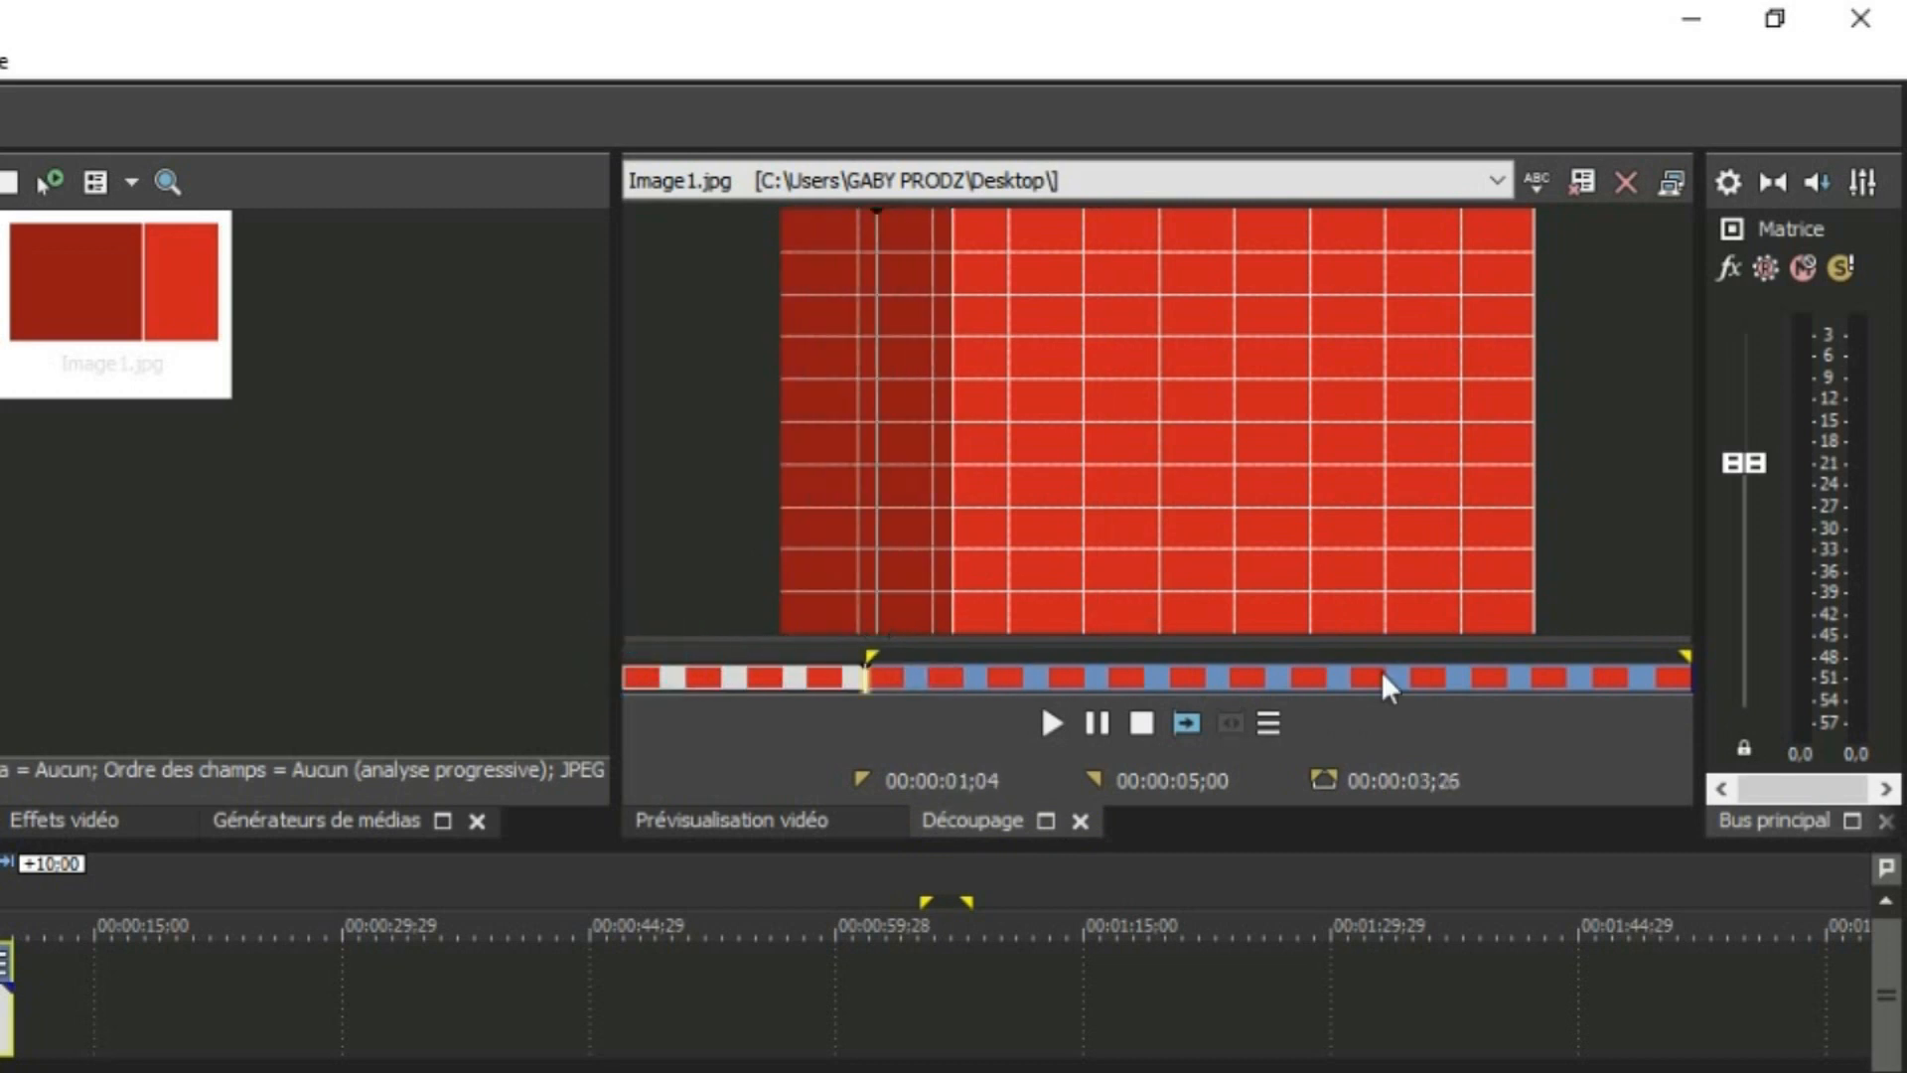
{"action": "mouse_move", "coordinate": [1684, 658]}
{"action": "left_mouse_down"}
{"action": "mouse_move", "coordinate": [1458, 624]}
{"action": "mouse_move", "coordinate": [1198, 630]}
{"action": "left_mouse_up"}
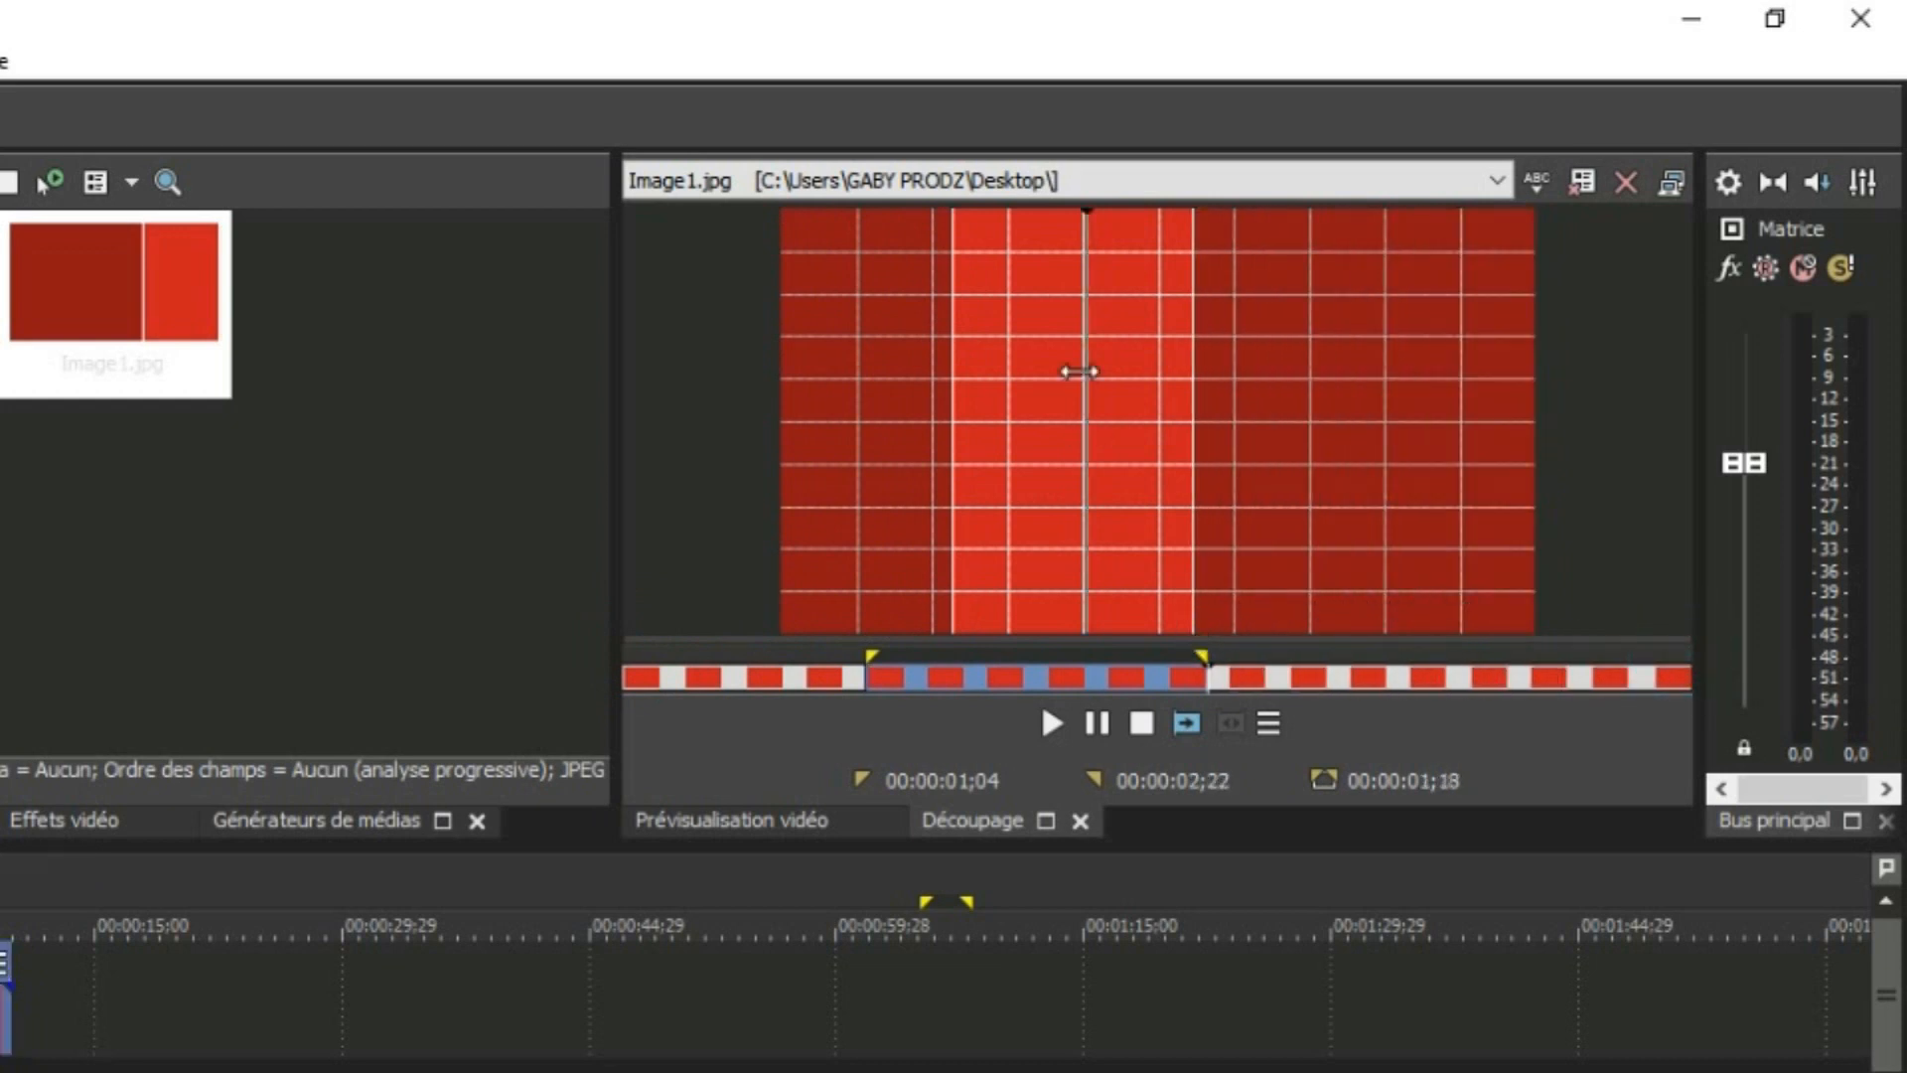
{"action": "left_click", "coordinate": [1010, 673]}
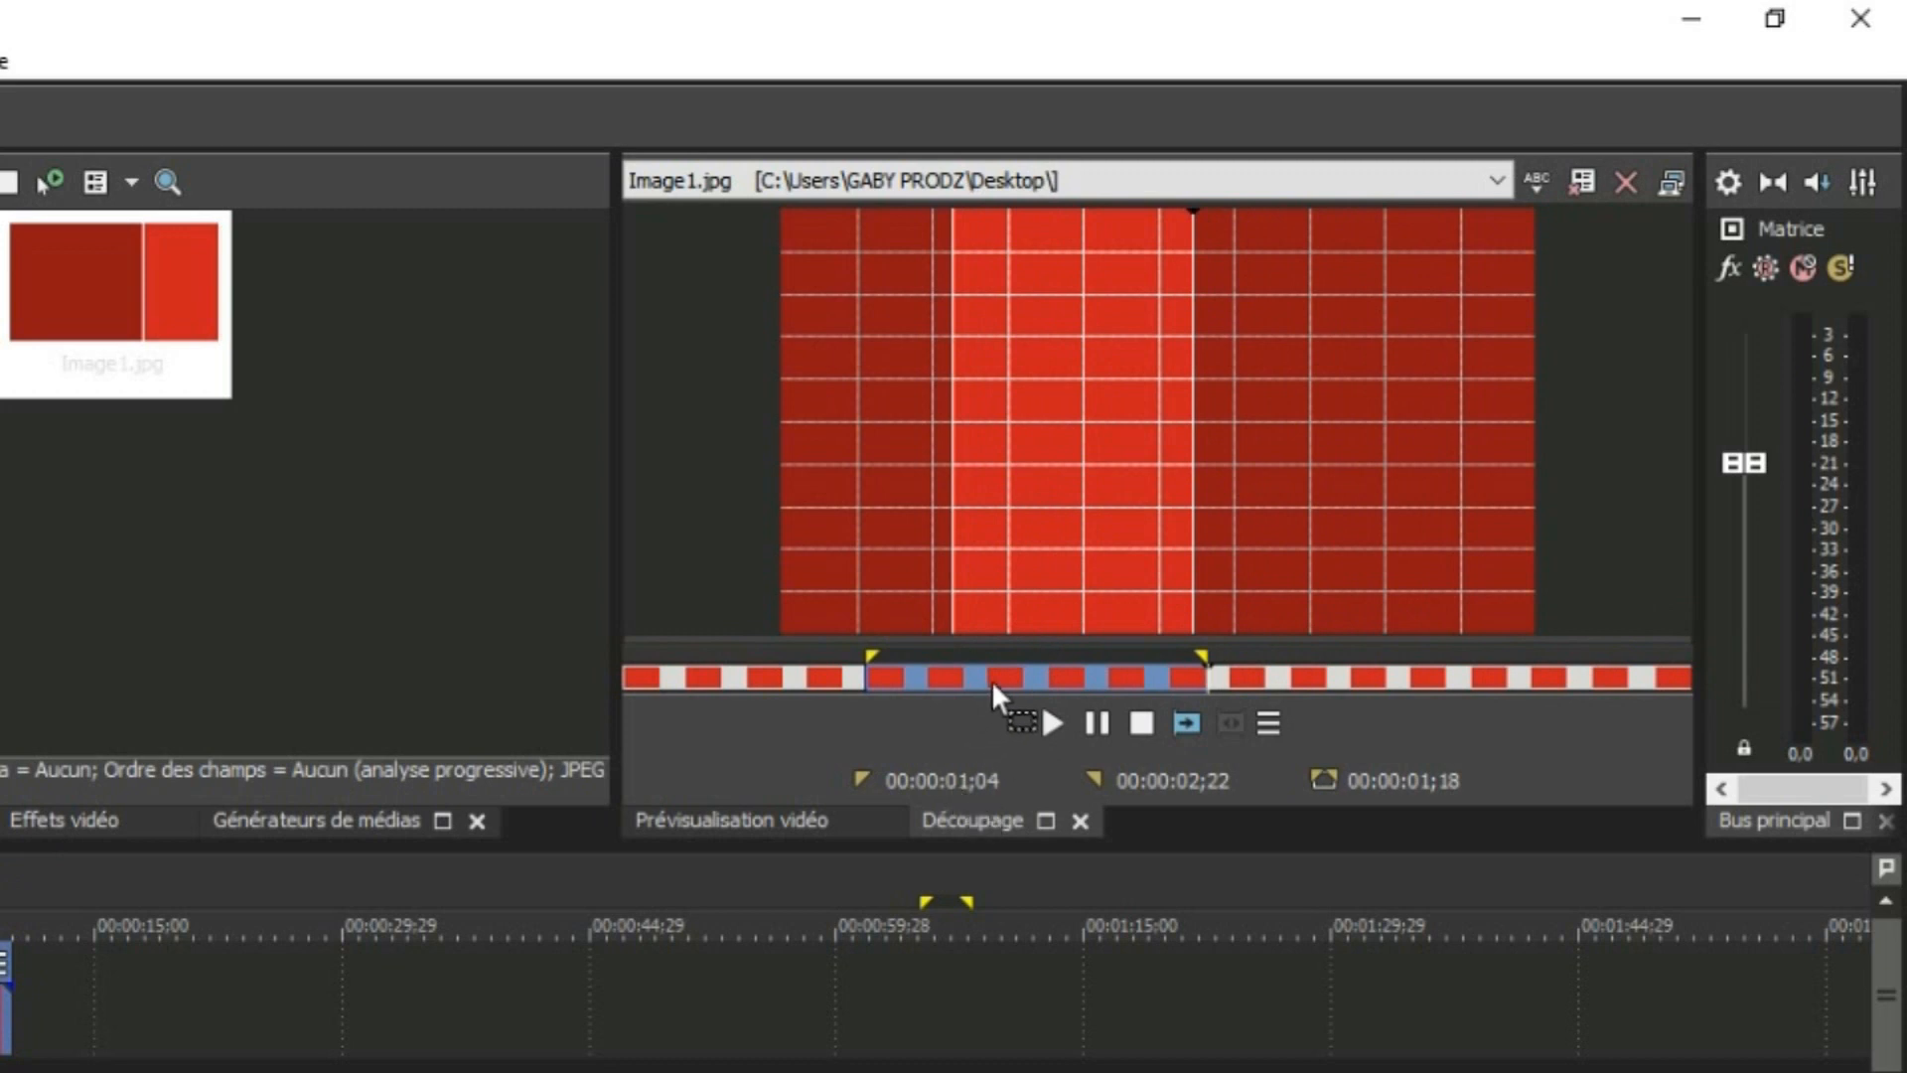
- Add the trimmed selection along the timeline at 00:00:22;00, and place Image1.jpg from the project media just past the 00:00:29;29 mark
{"action": "left_click_drag", "start_coordinate": [997, 670], "coordinate": [222, 968]}
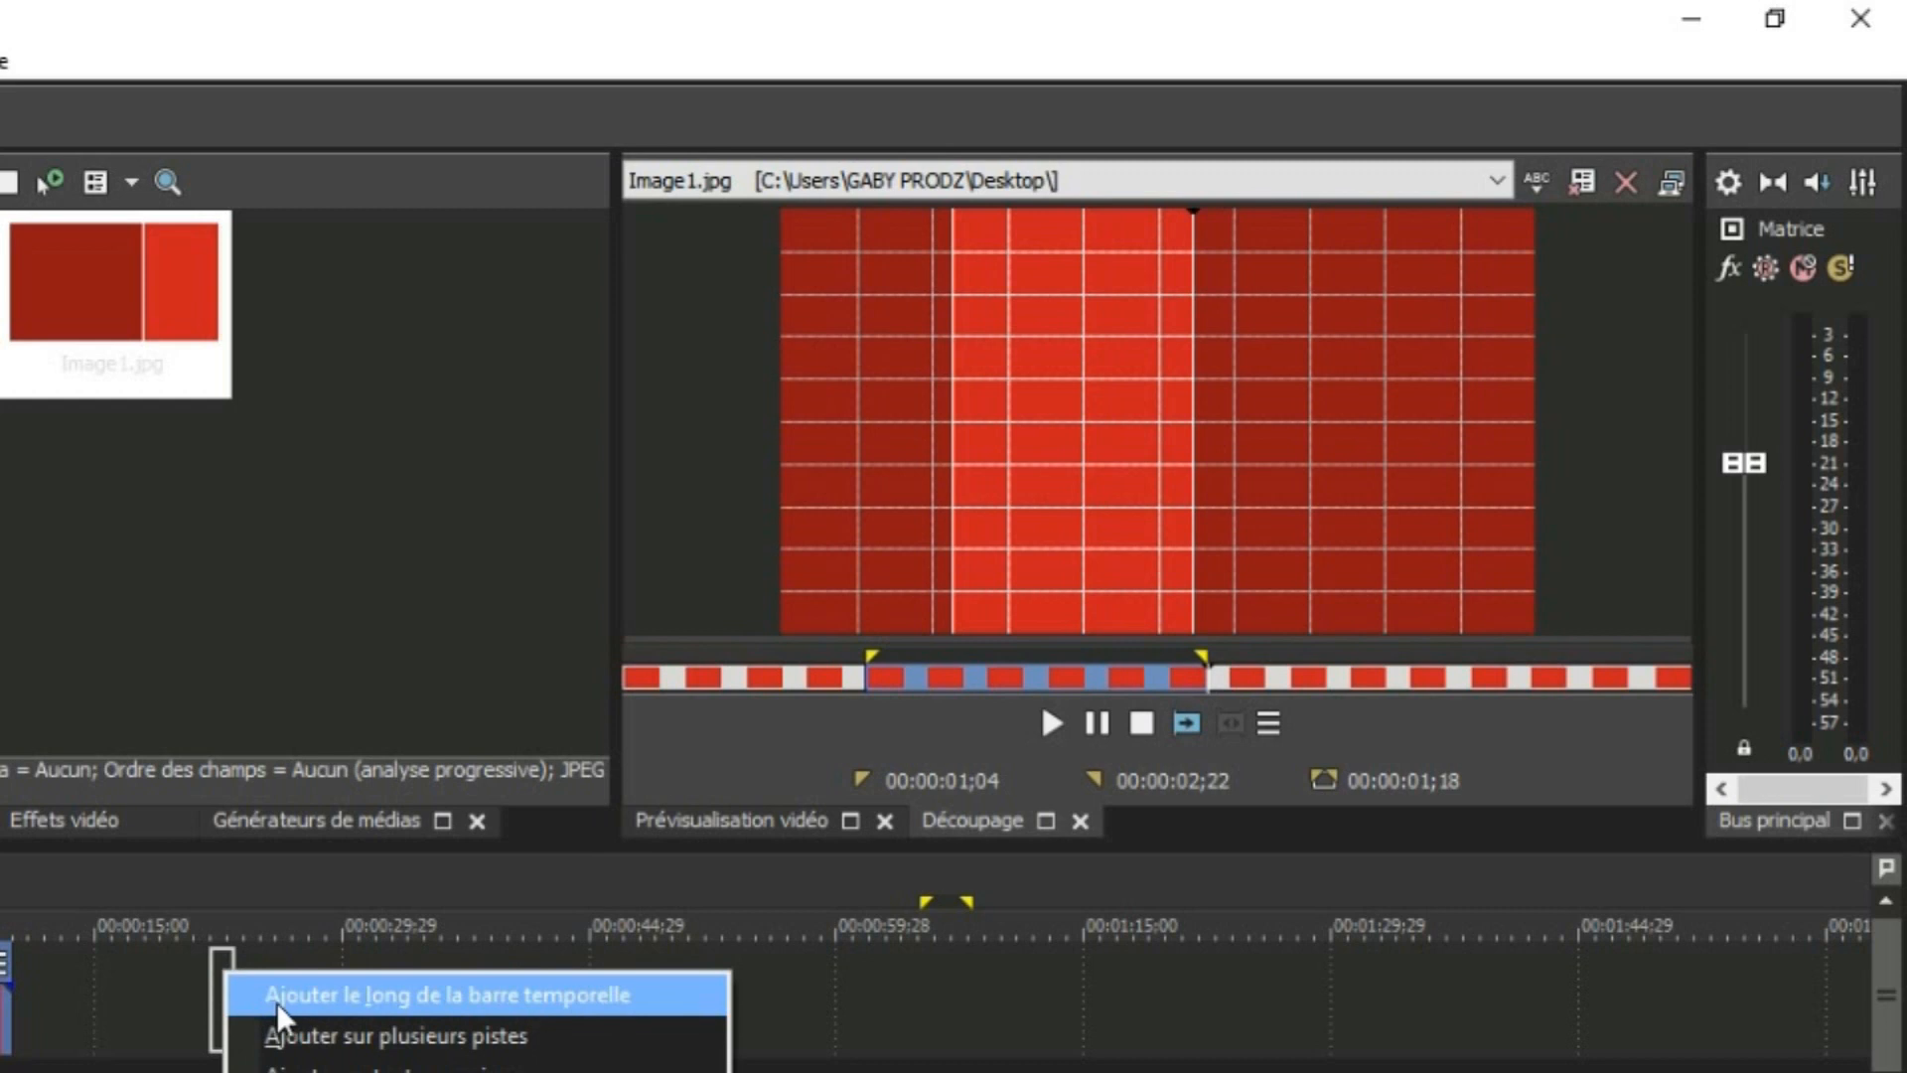
{"action": "left_click", "coordinate": [276, 1003]}
{"action": "left_click", "coordinate": [209, 1006]}
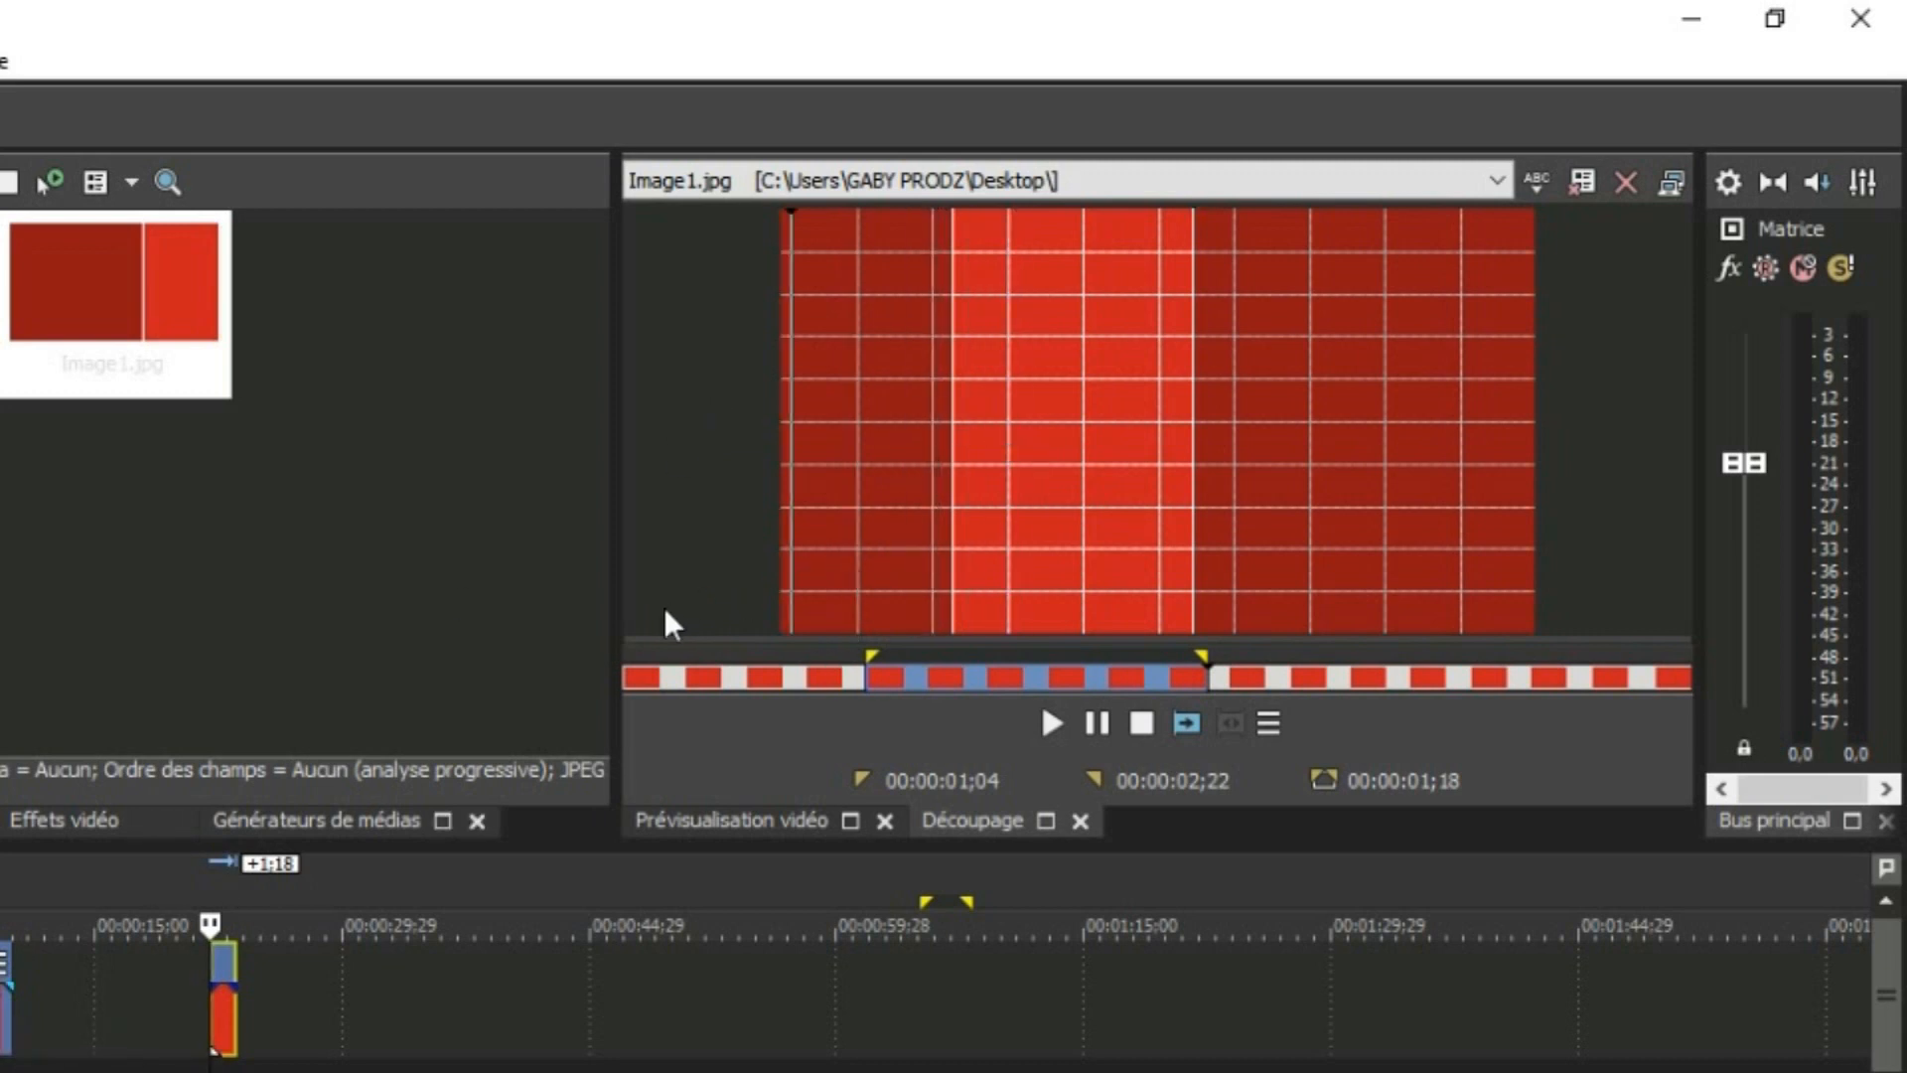
{"action": "left_click_drag", "start_coordinate": [42, 271], "coordinate": [385, 989]}
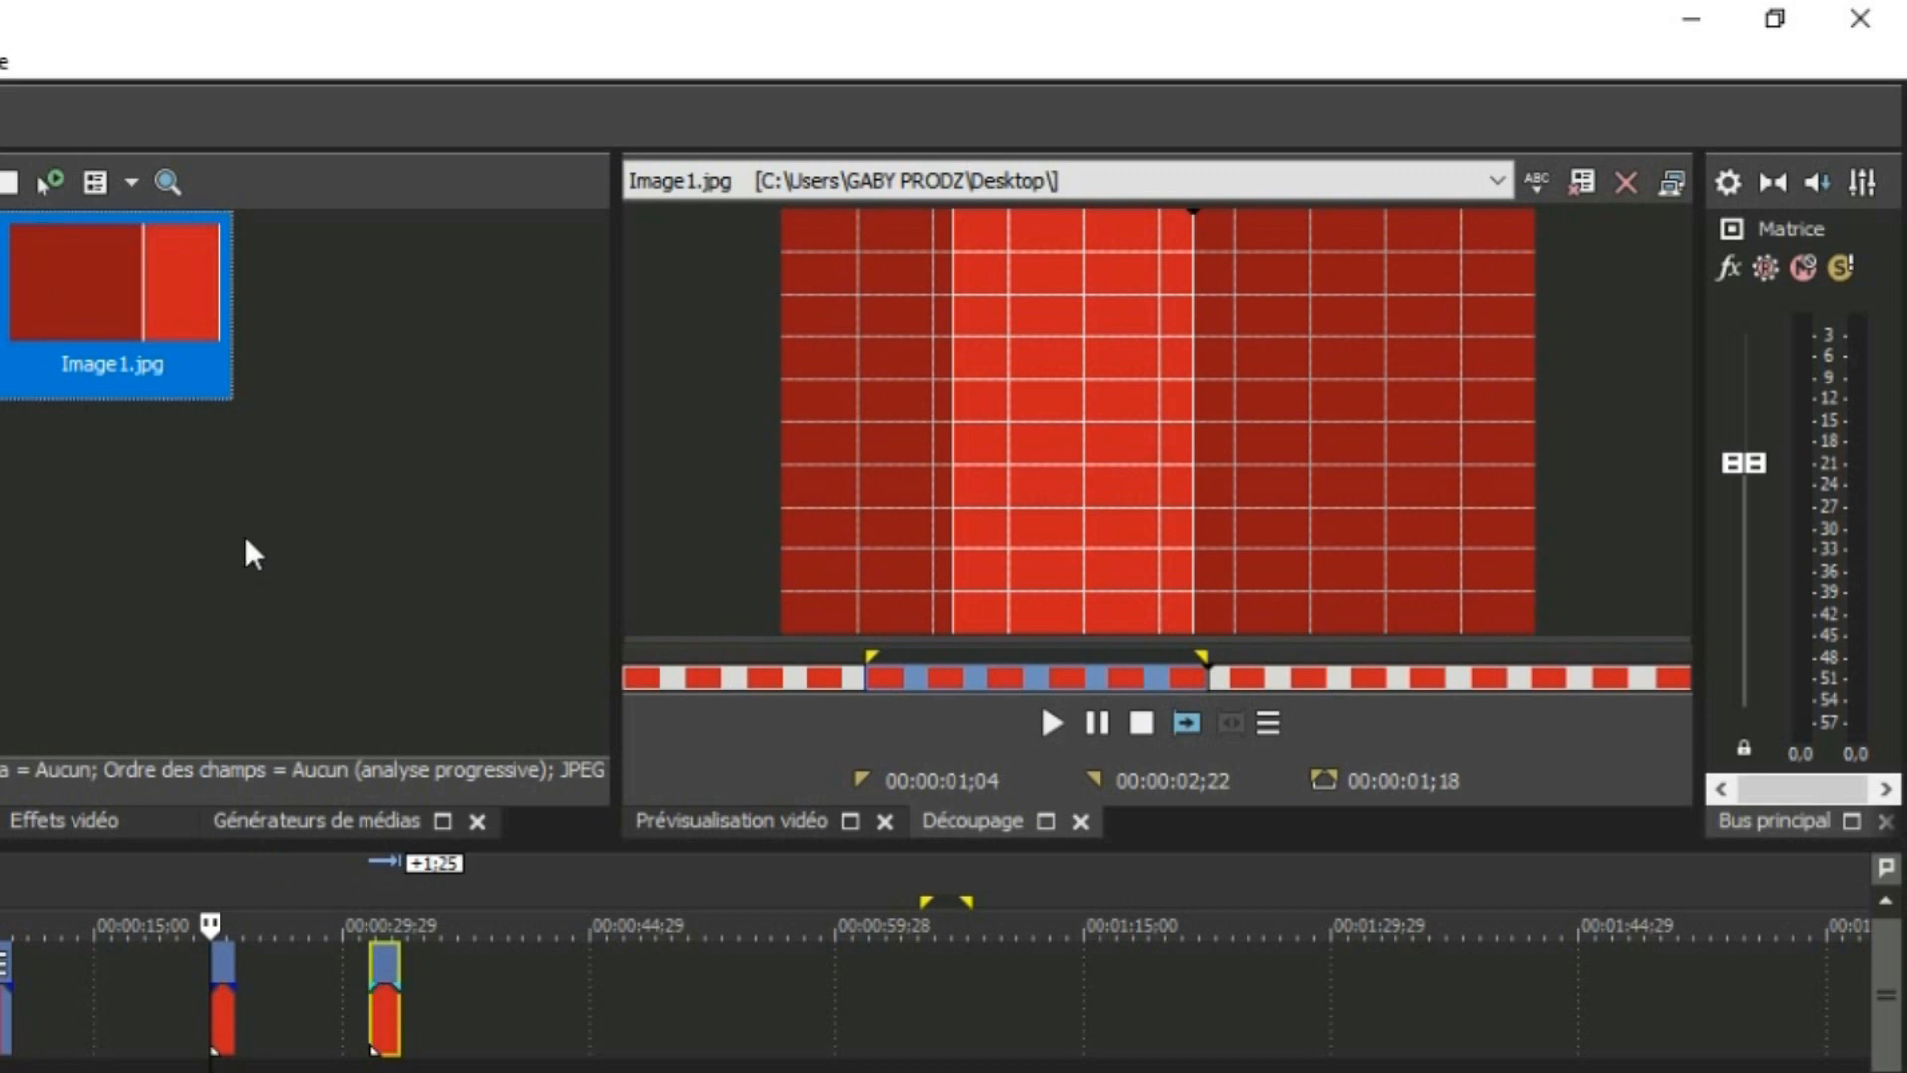
- Show the Prévisualisation vidéo window again and examine its additional playback commands
{"action": "left_click", "coordinate": [787, 819]}
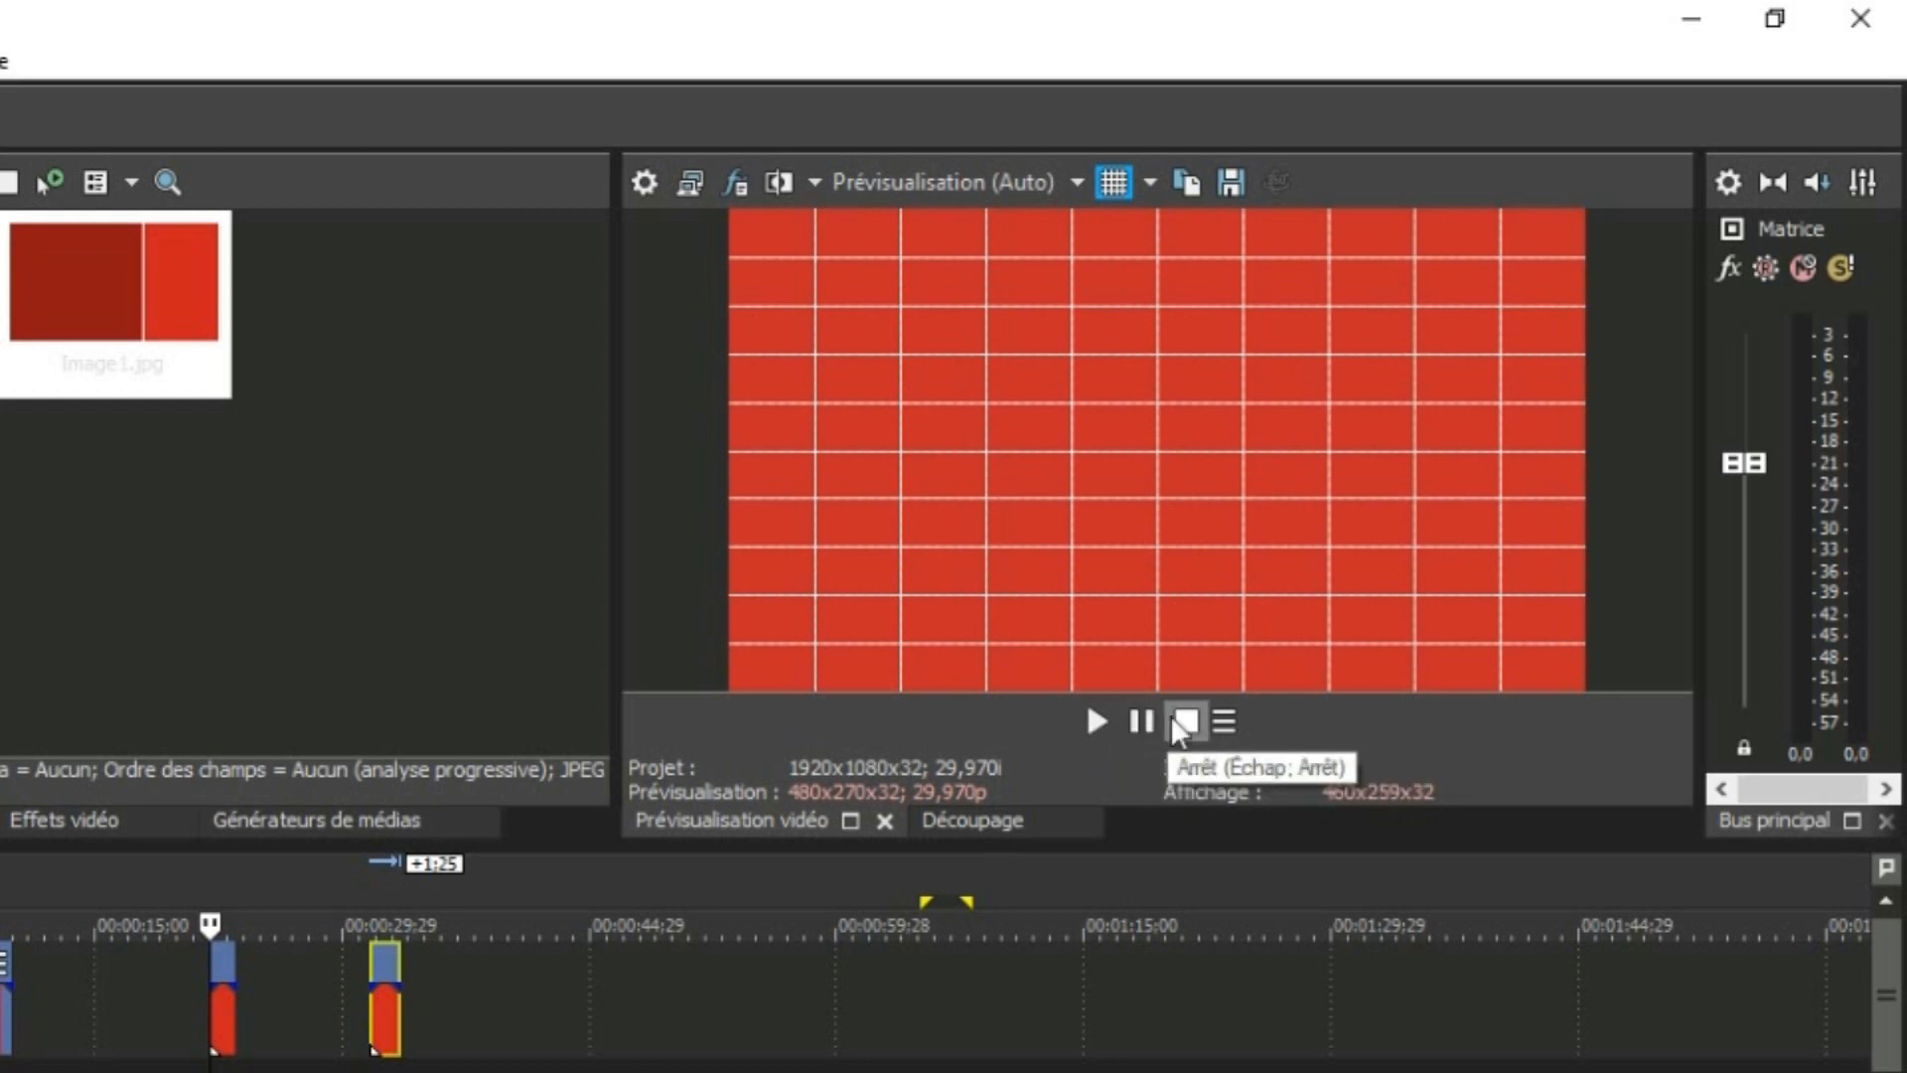
{"action": "left_click", "coordinate": [1226, 723]}
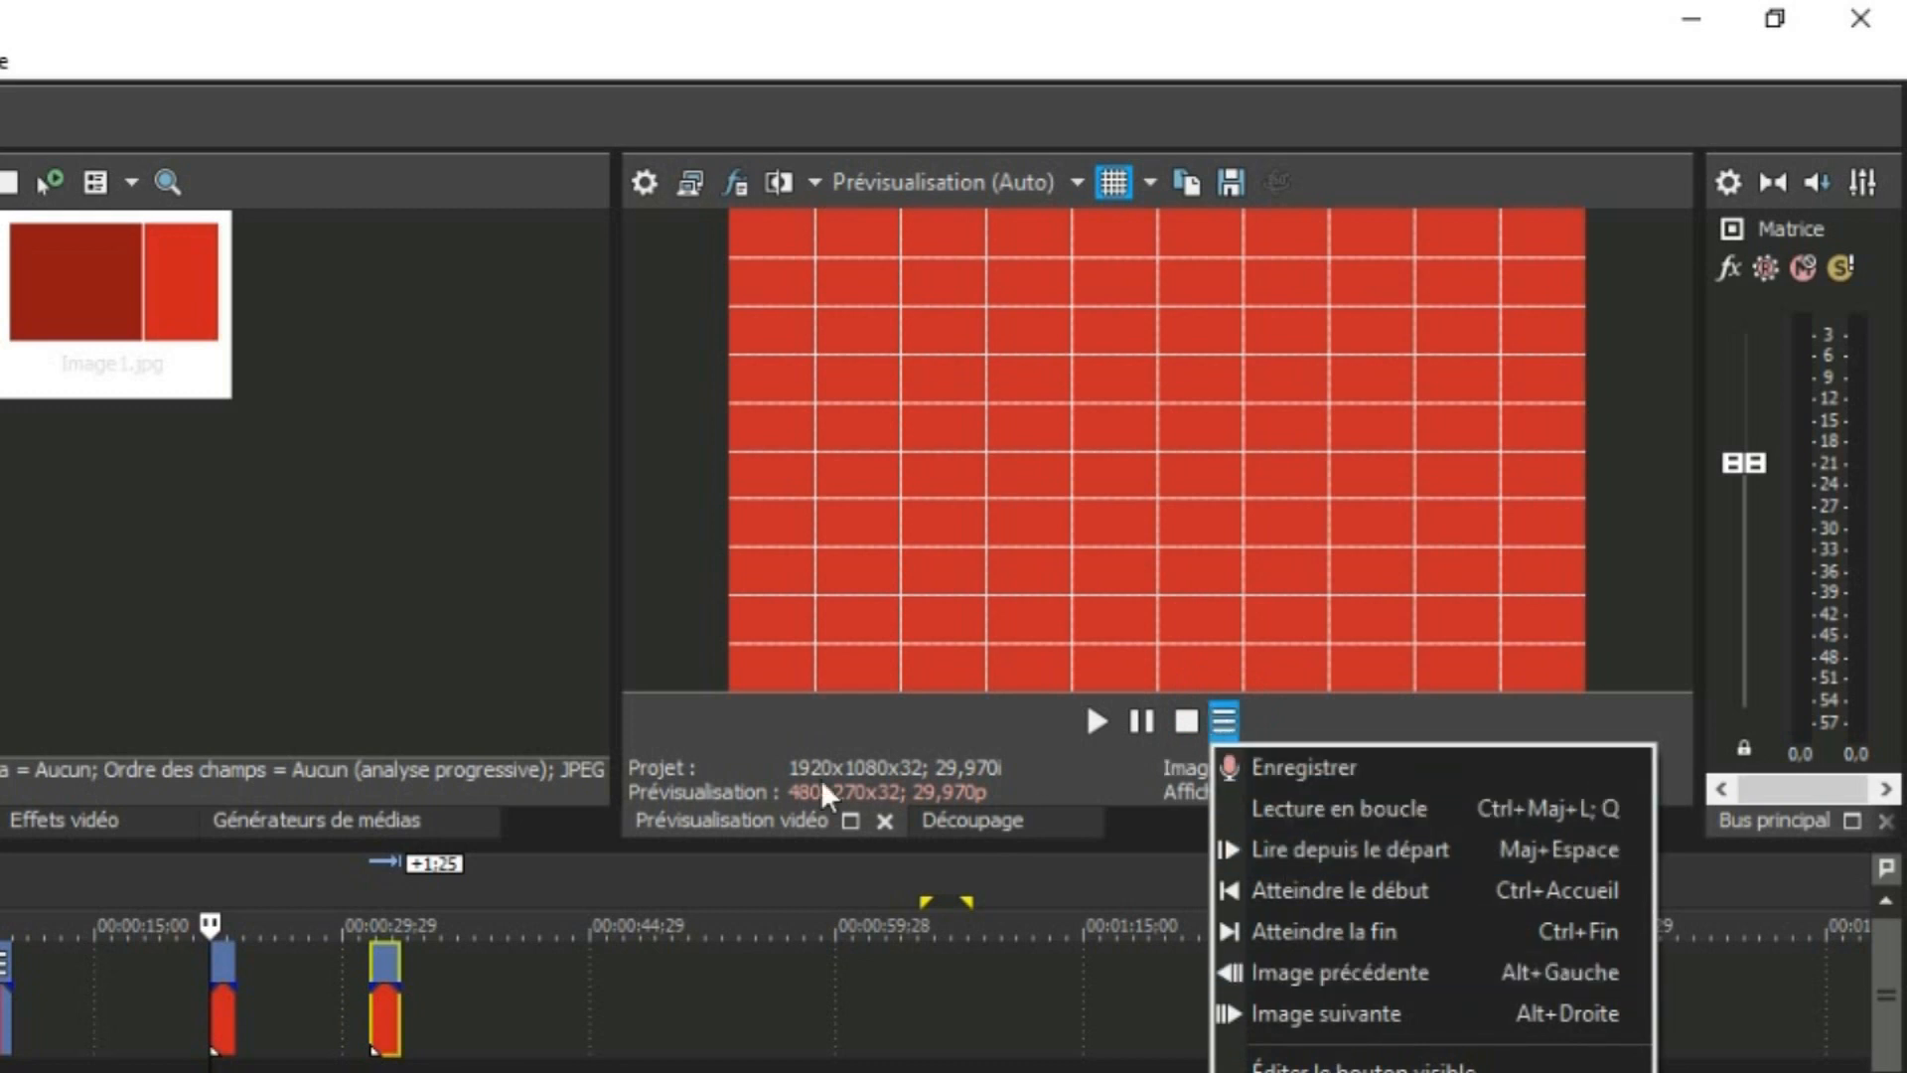
{"action": "left_click", "coordinate": [760, 743]}
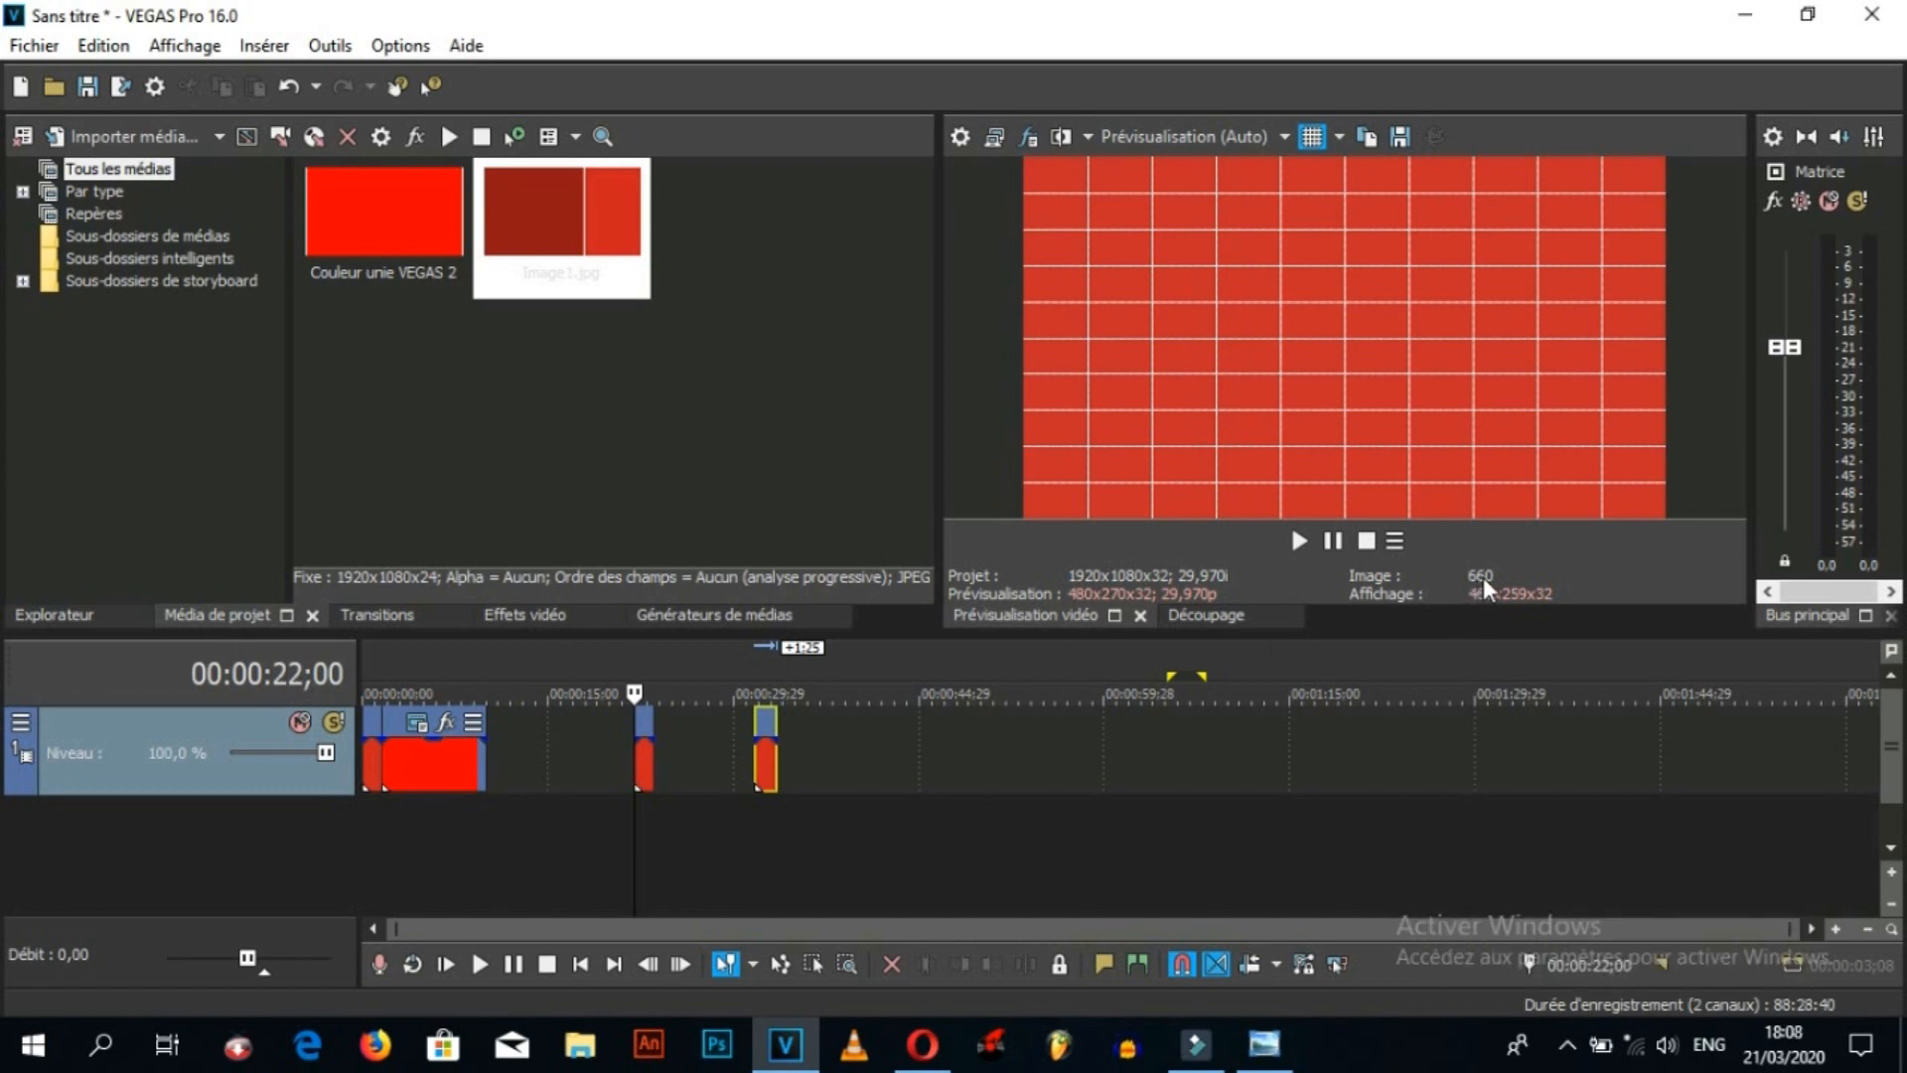
- Move the playhead to the empty gap at 00:00:20;14, and return it to the timeline start at 00:00:00;00
{"action": "left_click_drag", "start_coordinate": [633, 691], "coordinate": [615, 693]}
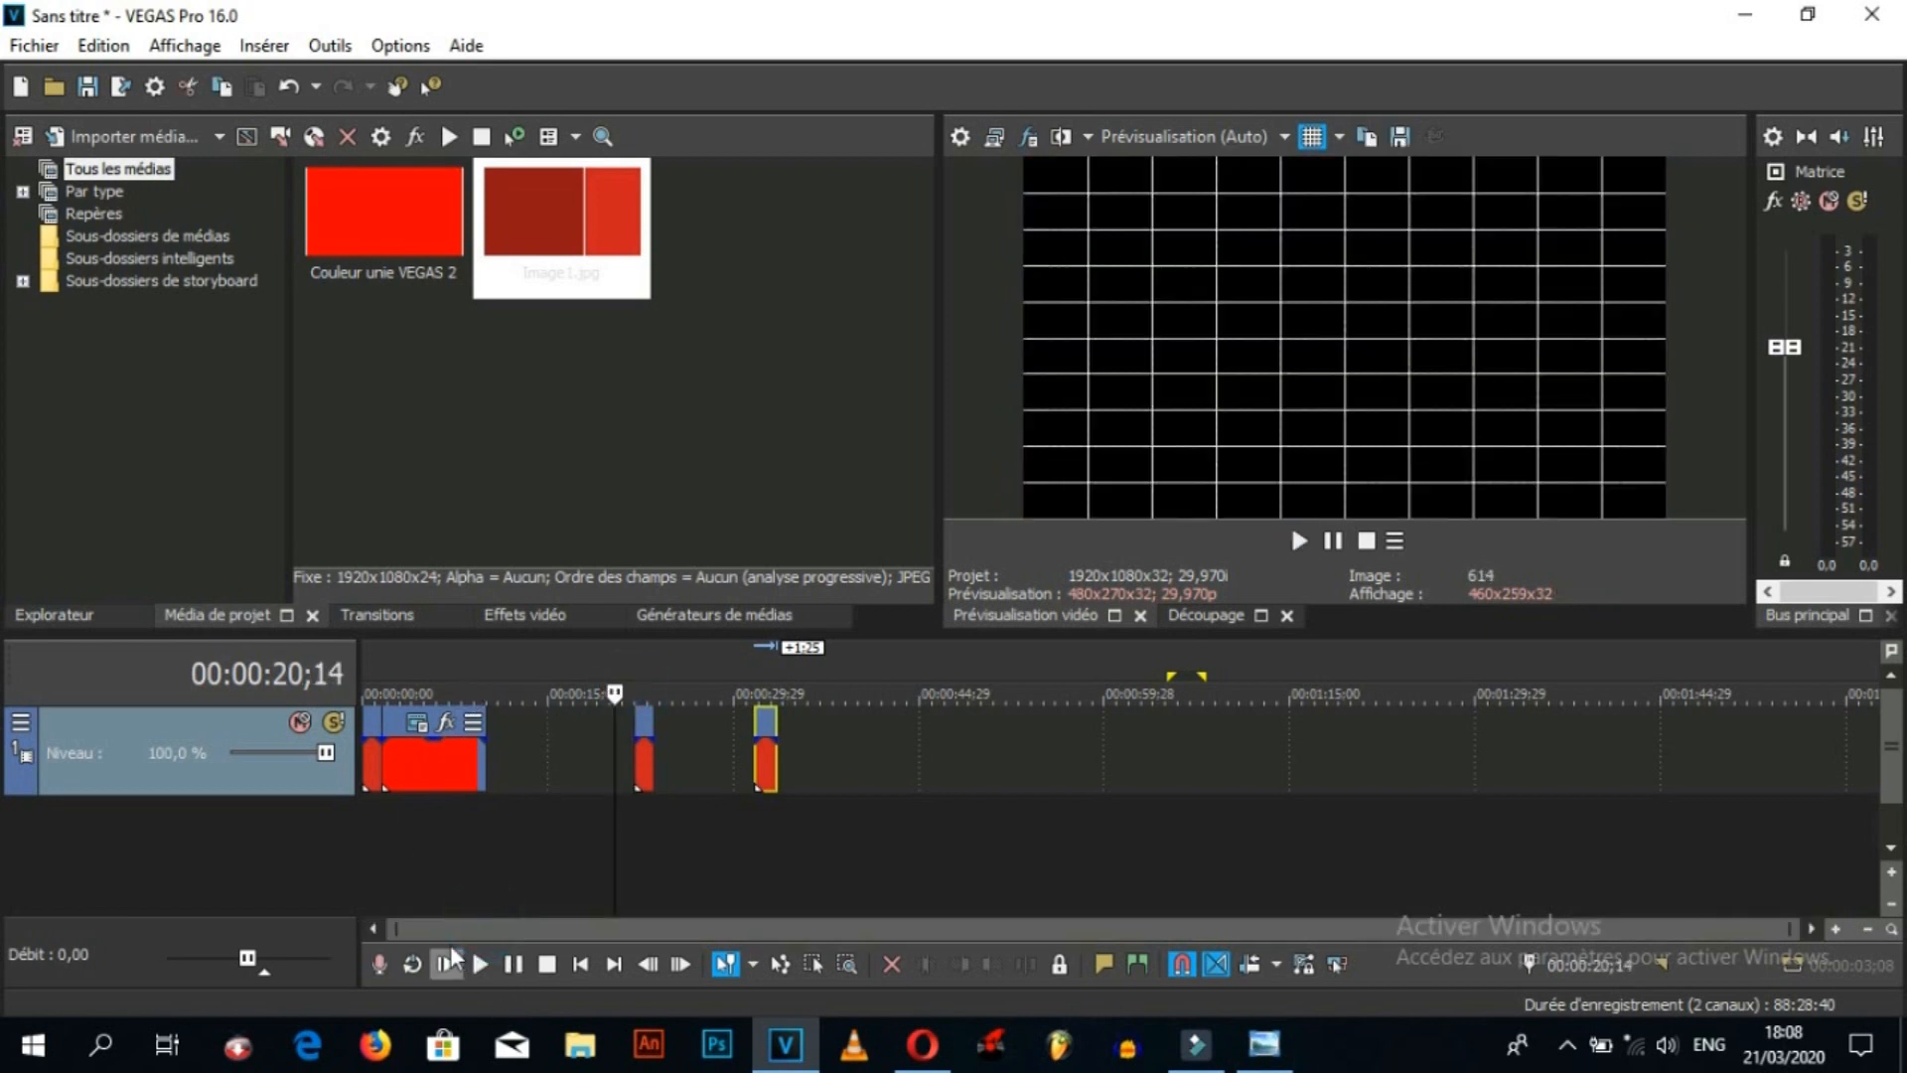
{"action": "left_click", "coordinate": [361, 665]}
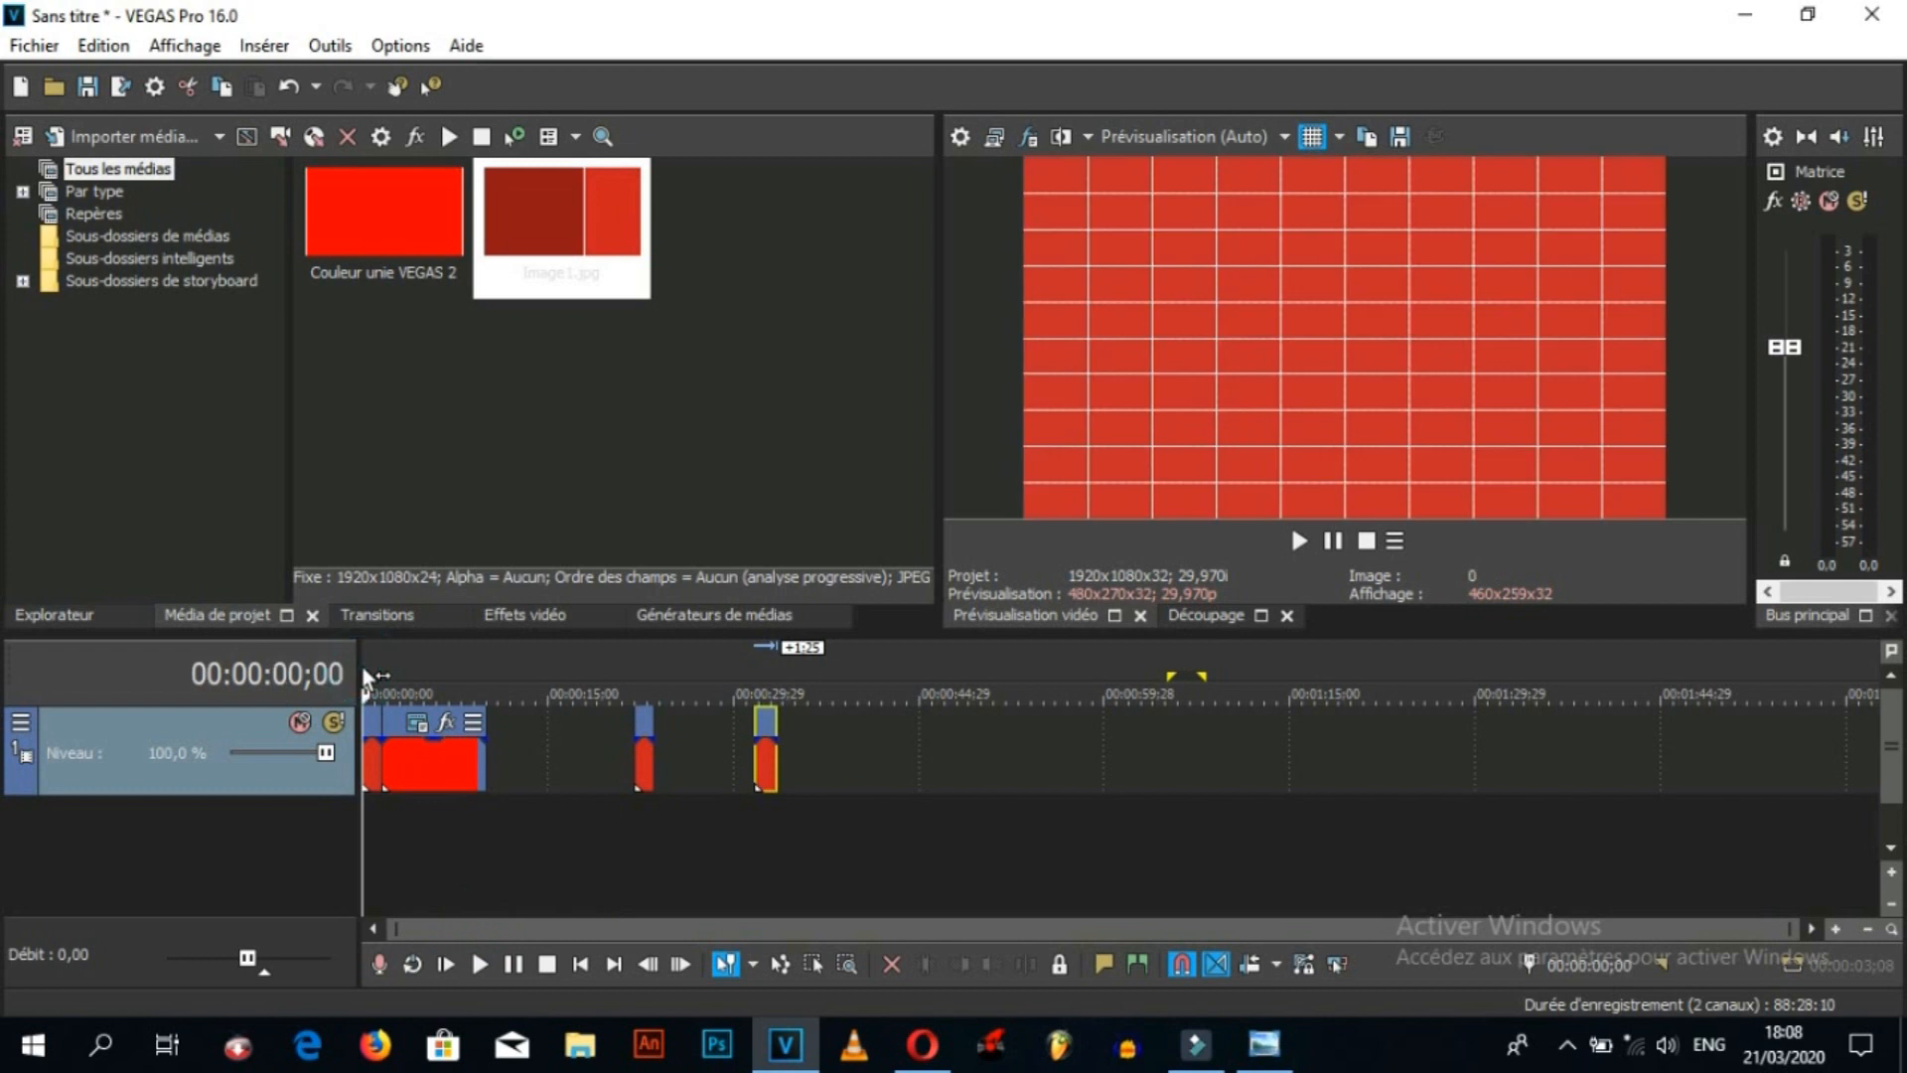